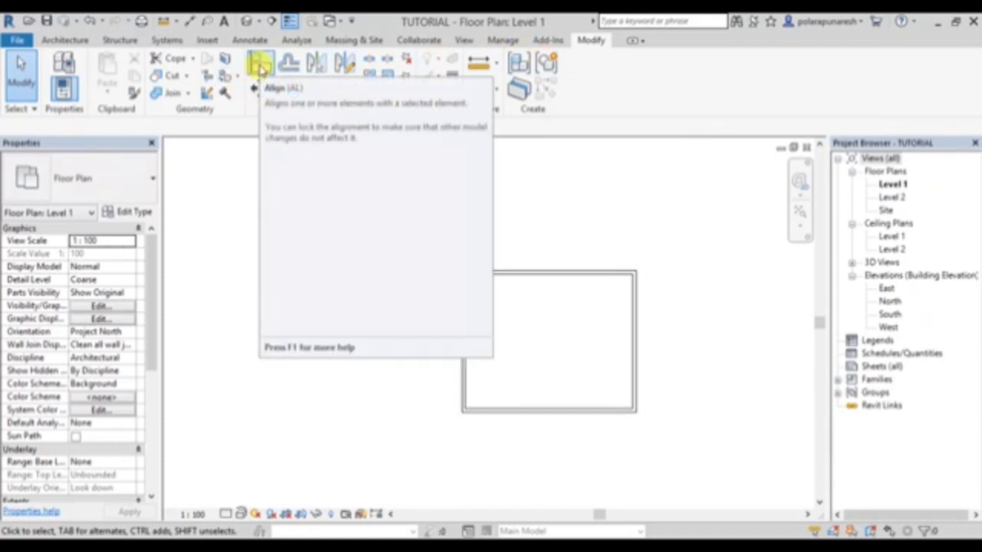
# - Draw an L-shaped interior wall from the top outer wall, down, then left to the outer wall
pyautogui.click(261, 65)
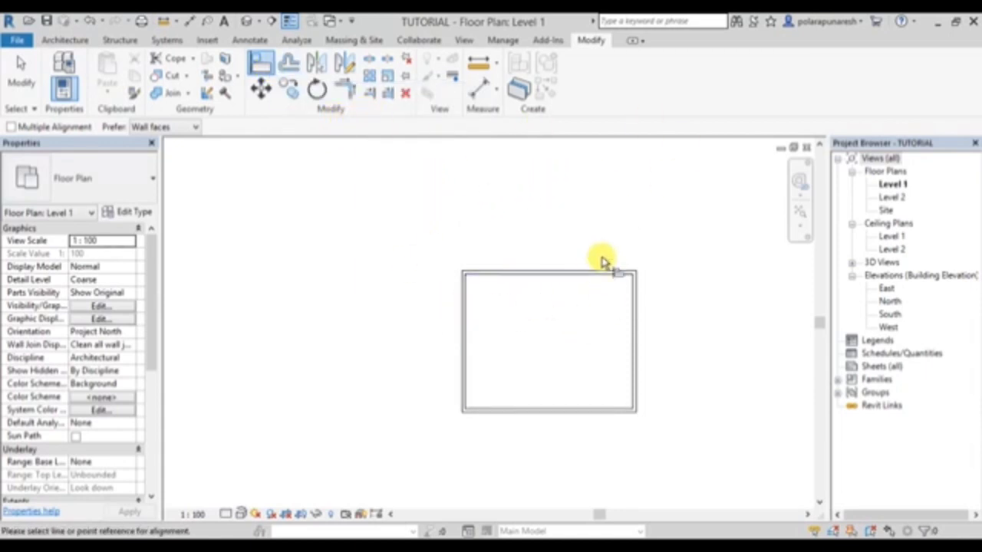
pyautogui.press('Escape')
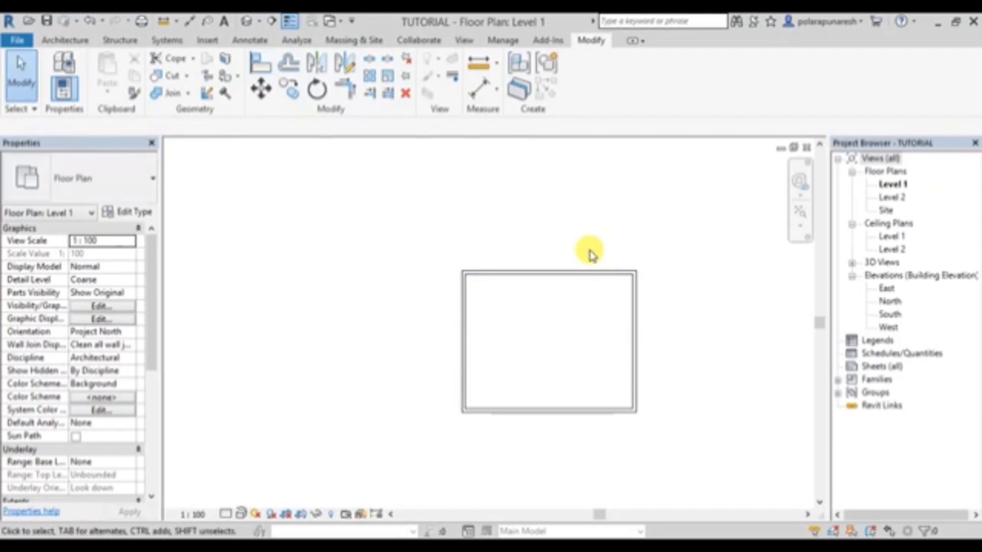
pyautogui.click(54, 40)
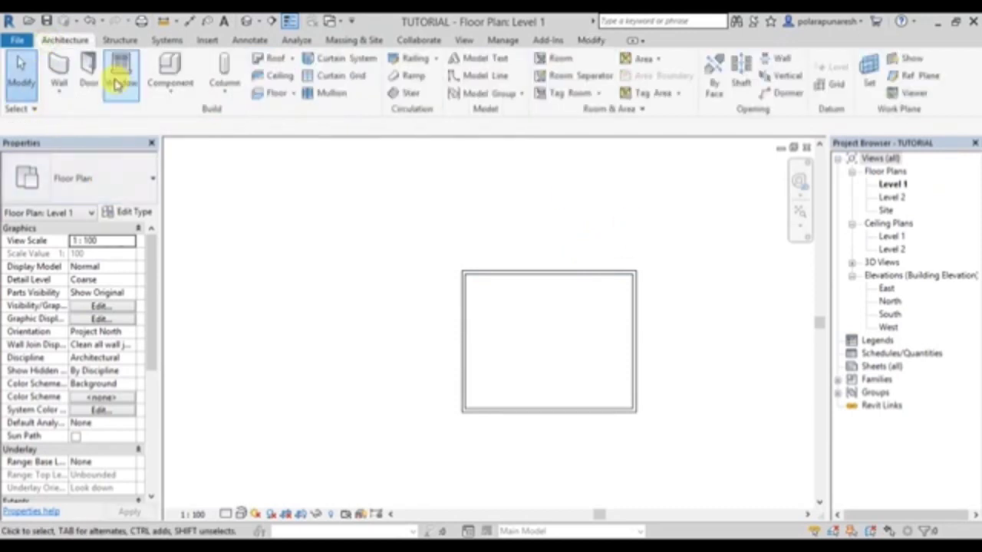
pyautogui.click(66, 63)
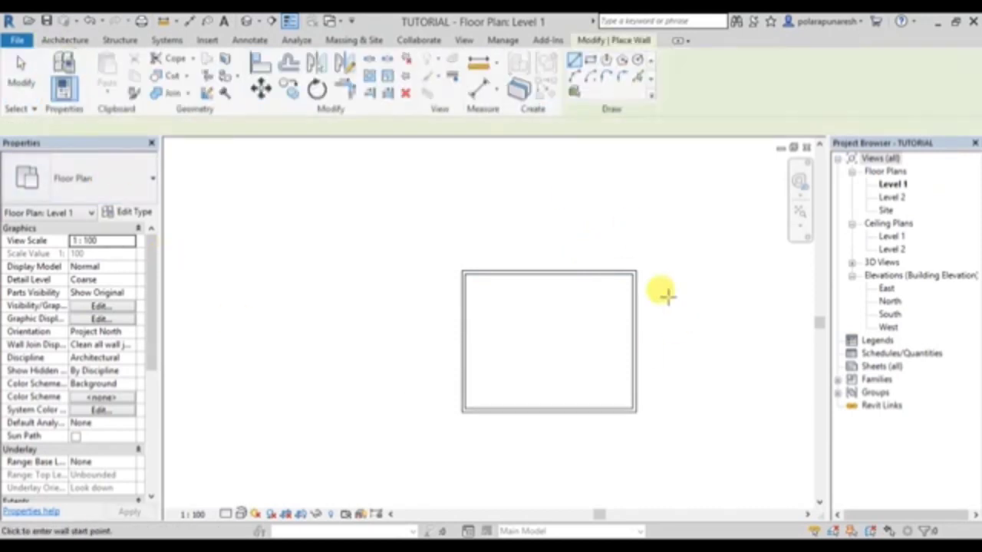
pyautogui.click(525, 273)
pyautogui.click(525, 338)
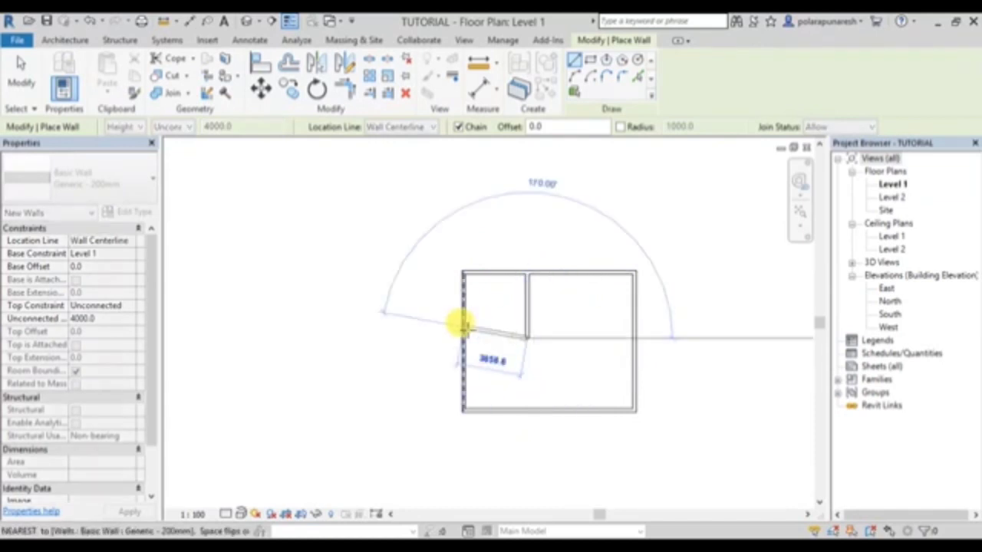
pyautogui.click(460, 335)
pyautogui.press('Escape')
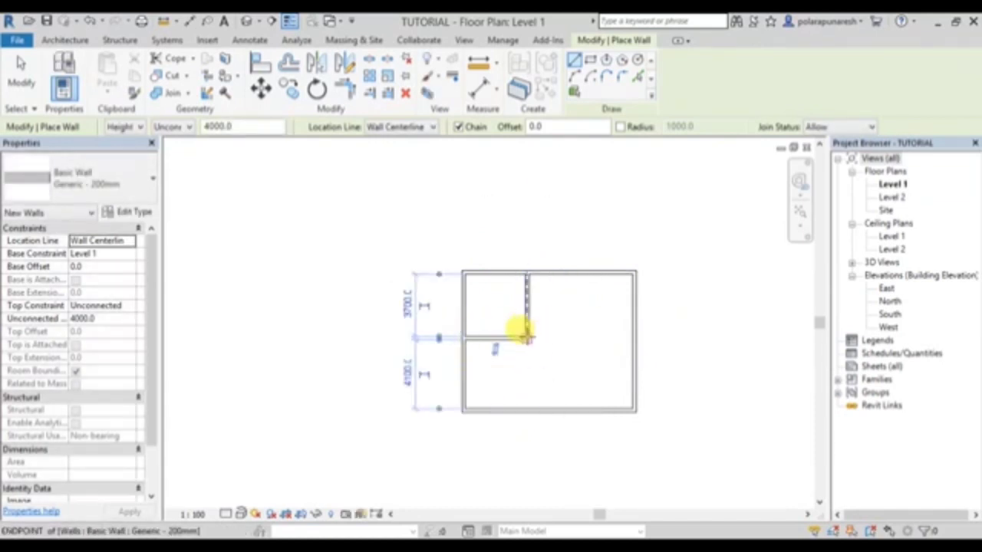
# - Draw a partition from that corner rightward, then up to the top outer wall
pyautogui.click(527, 336)
pyautogui.click(588, 334)
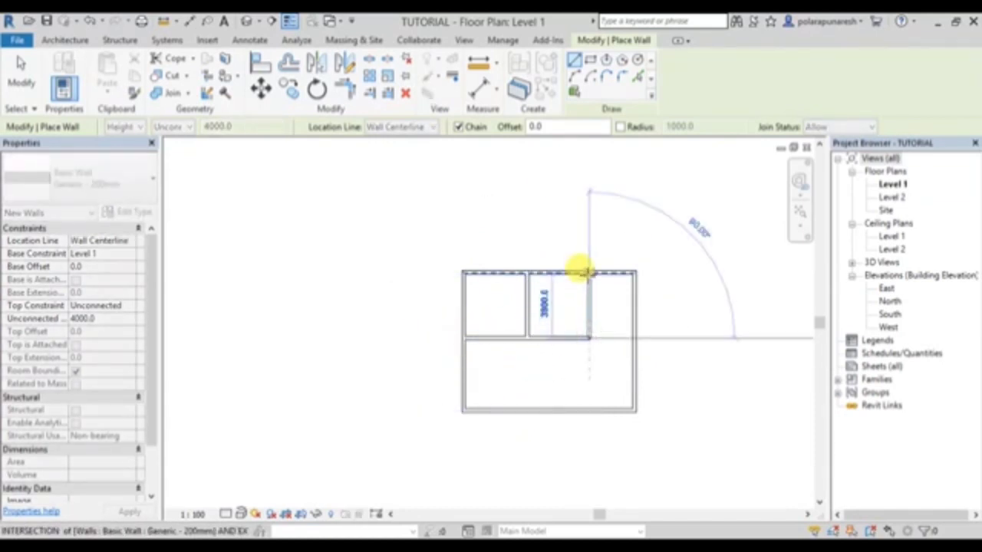
pyautogui.click(587, 272)
pyautogui.press('Escape')
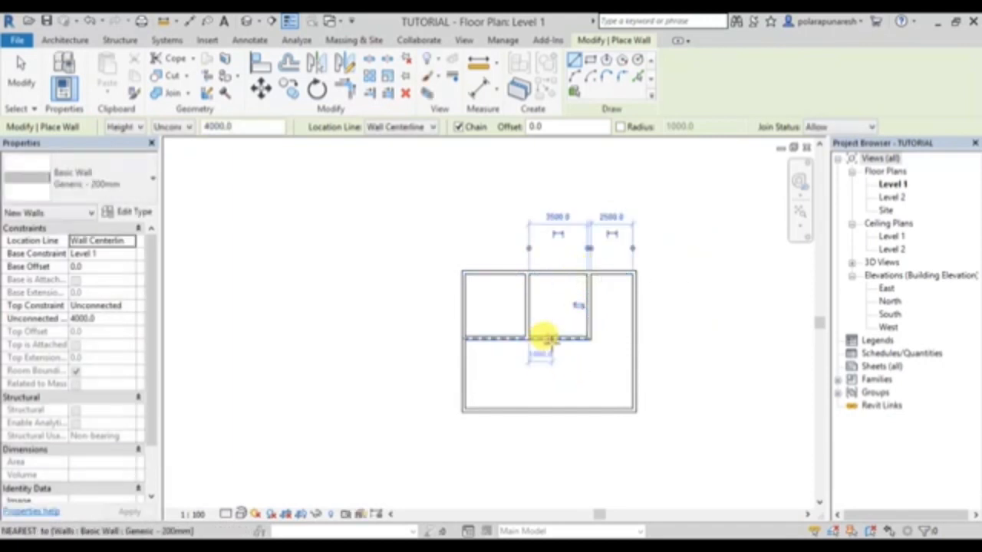
# - Add two vertical walls from the horizontal partition down to the bottom outer wall
pyautogui.click(551, 338)
pyautogui.click(550, 410)
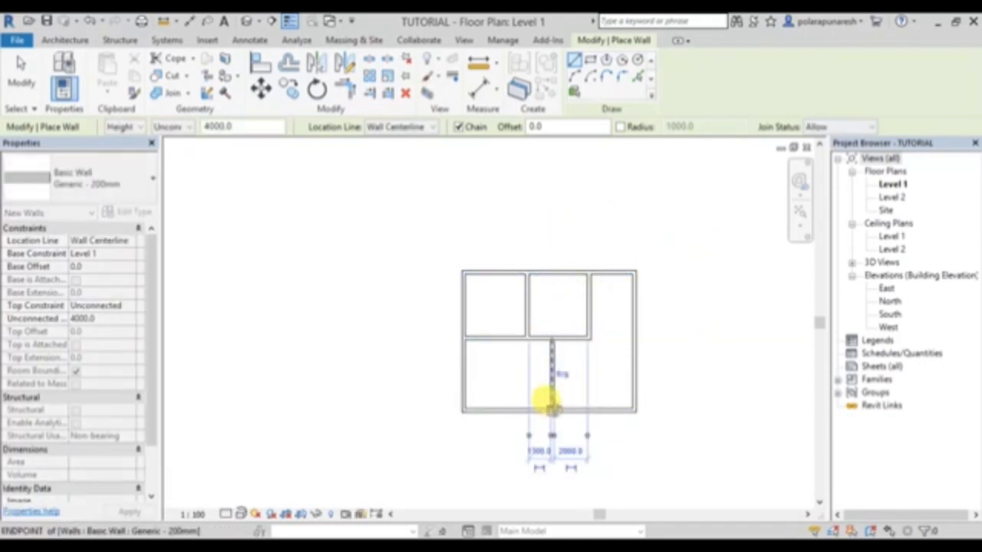
pyautogui.press('Escape')
pyautogui.click(488, 338)
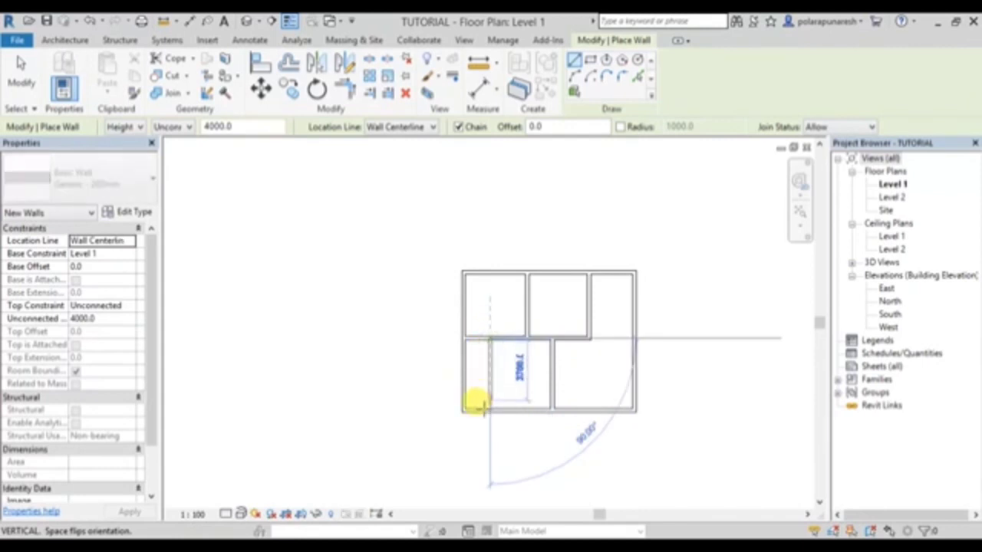
pyautogui.click(482, 400)
pyautogui.press('Escape')
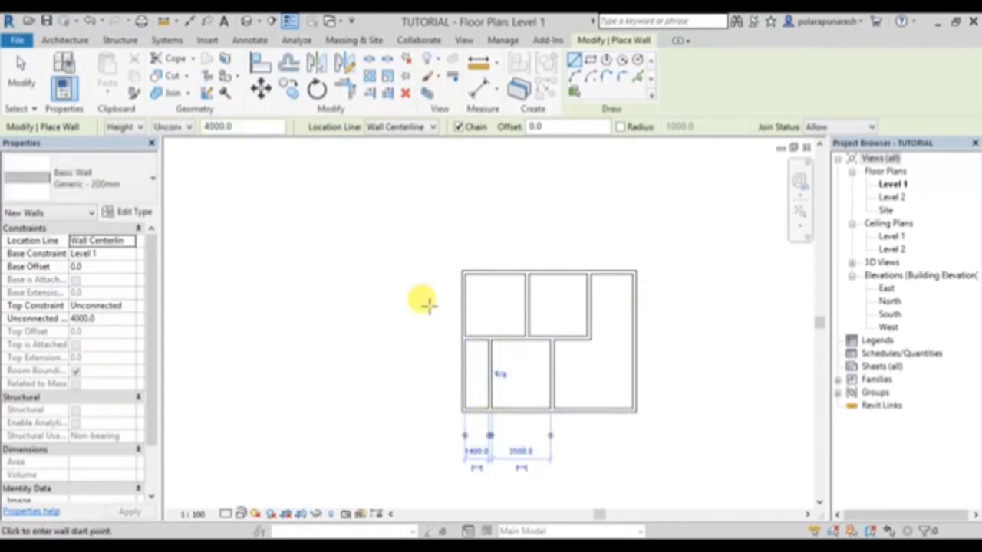
pyautogui.press('Escape')
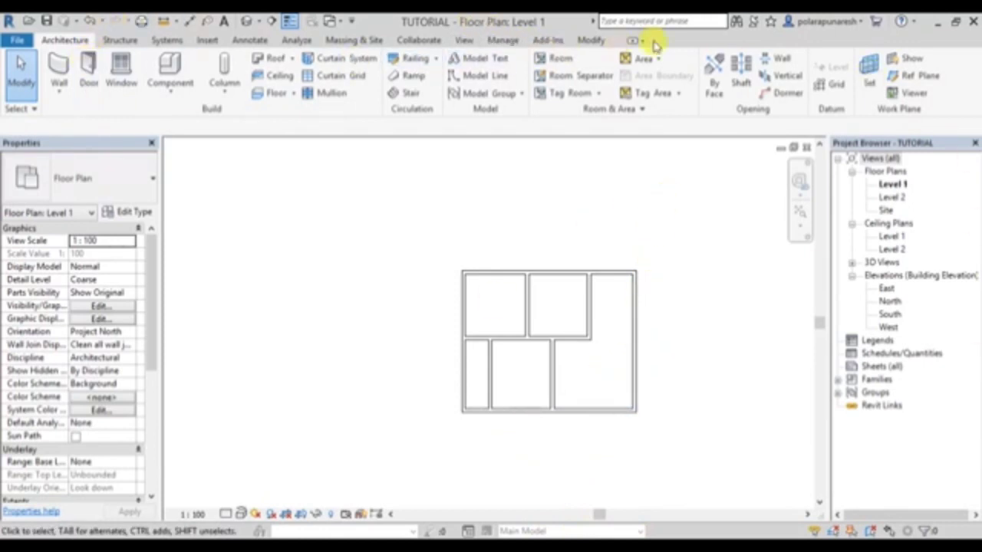
# - Align the lower right interior wall with the upper right interior wall
pyautogui.click(590, 40)
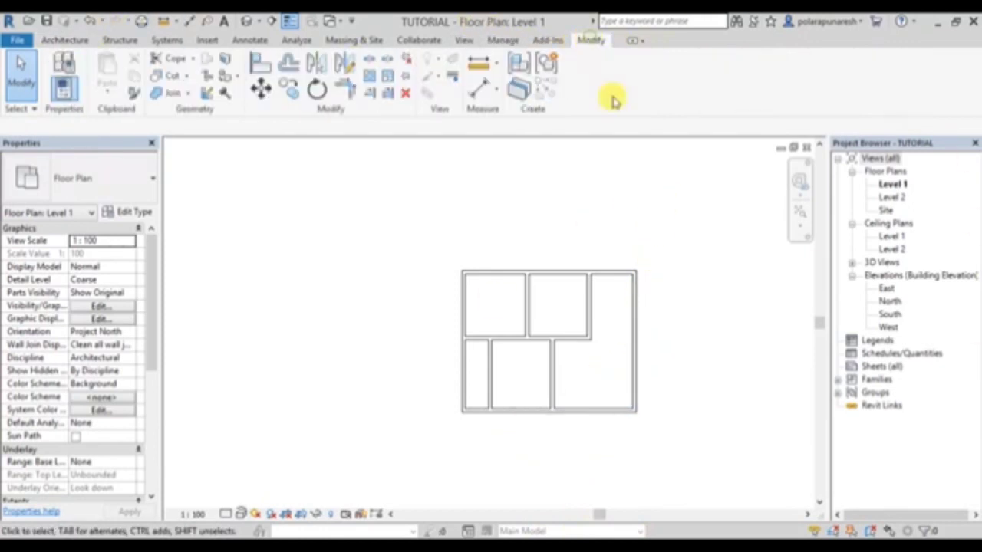
pyautogui.click(262, 62)
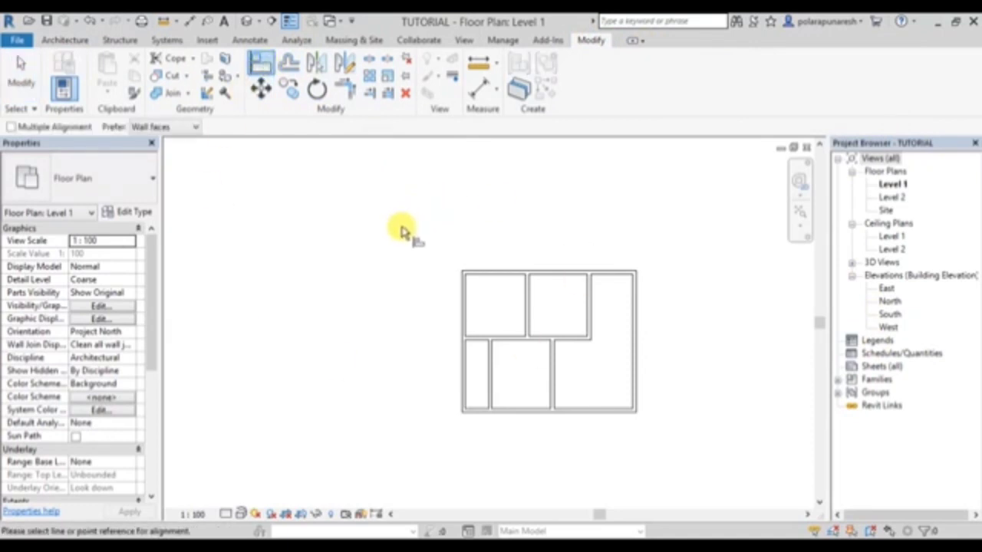
pyautogui.click(589, 319)
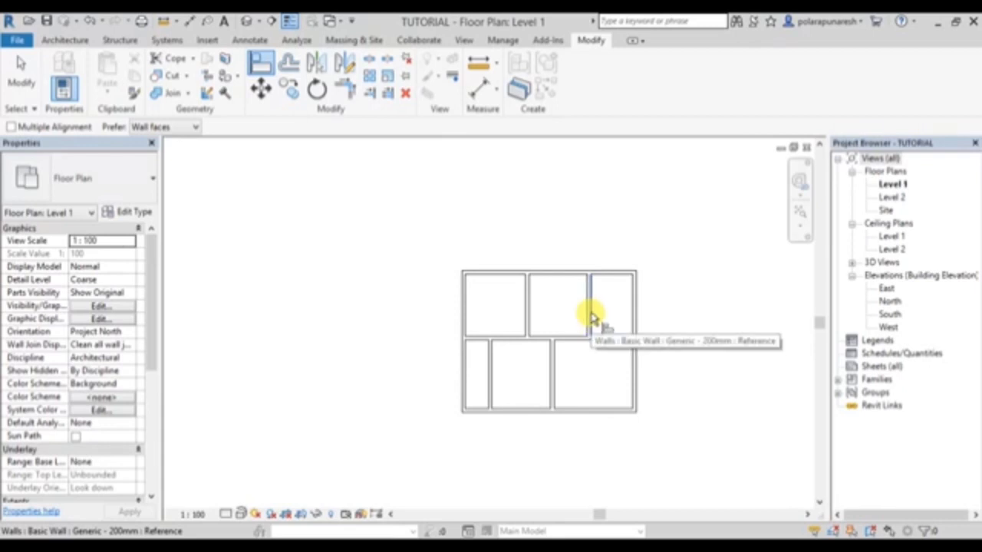
pyautogui.click(590, 319)
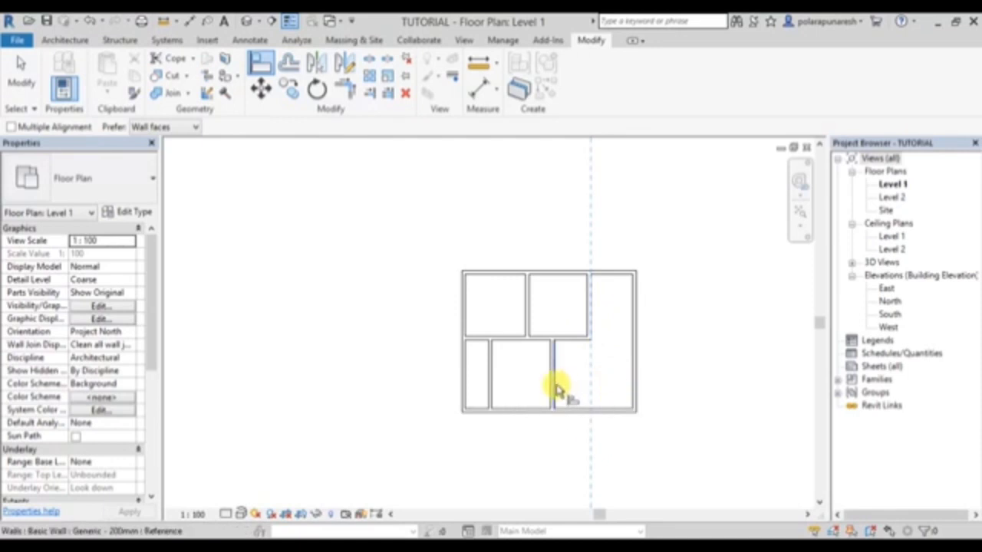
pyautogui.click(558, 389)
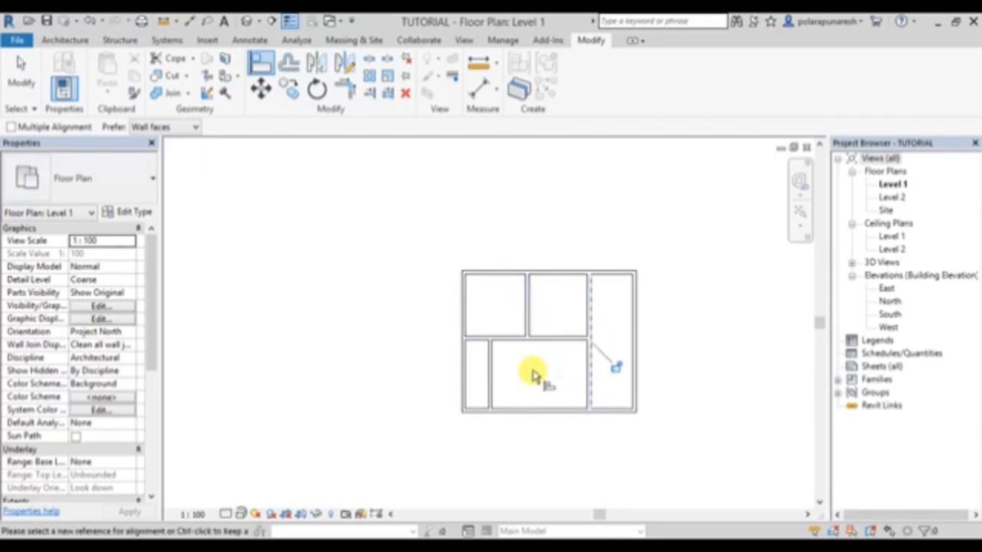
# - Align the lower left wall with the upper middle wall
pyautogui.click(528, 312)
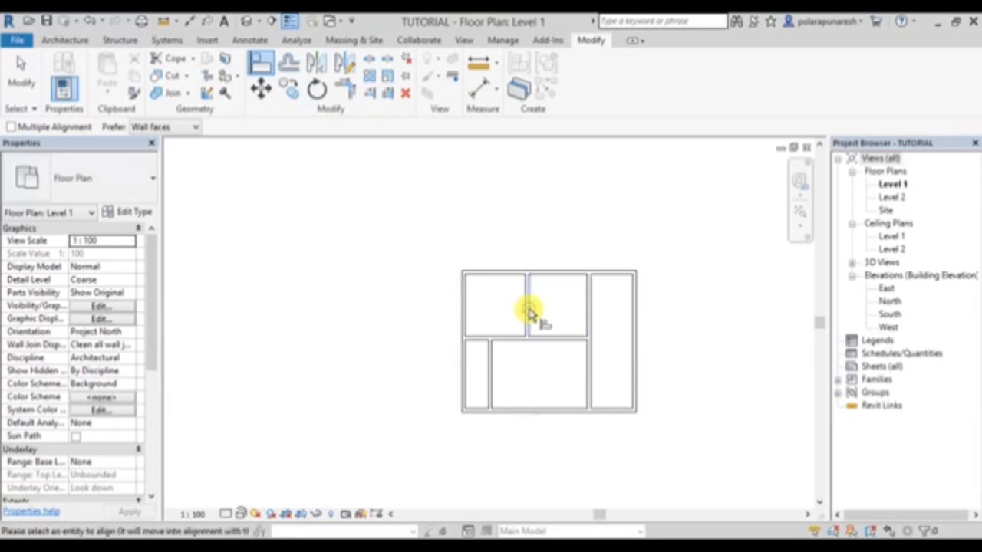
pyautogui.click(491, 377)
pyautogui.scroll(2, 549, 318)
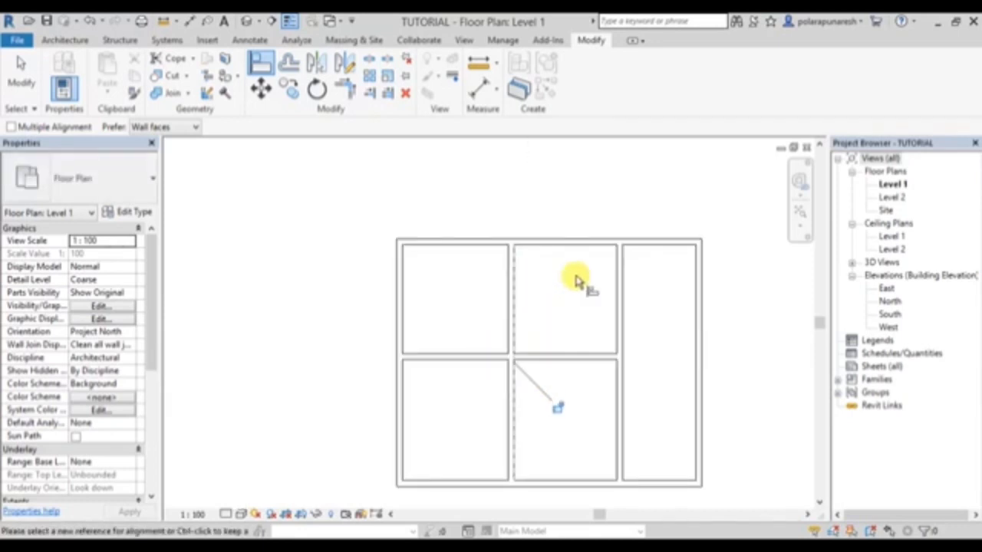
pyautogui.scroll(-3, 652, 380)
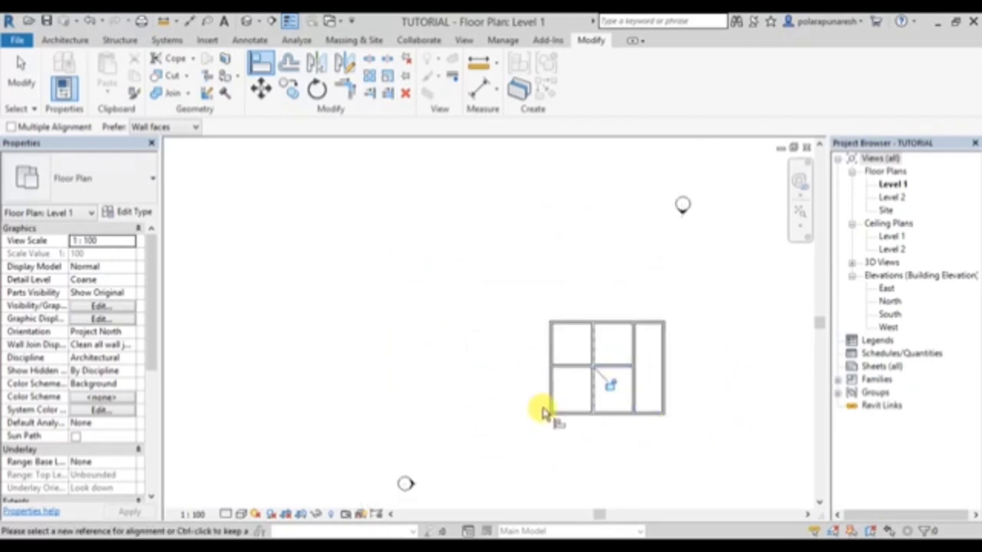
pyautogui.scroll(-1, 282, 259)
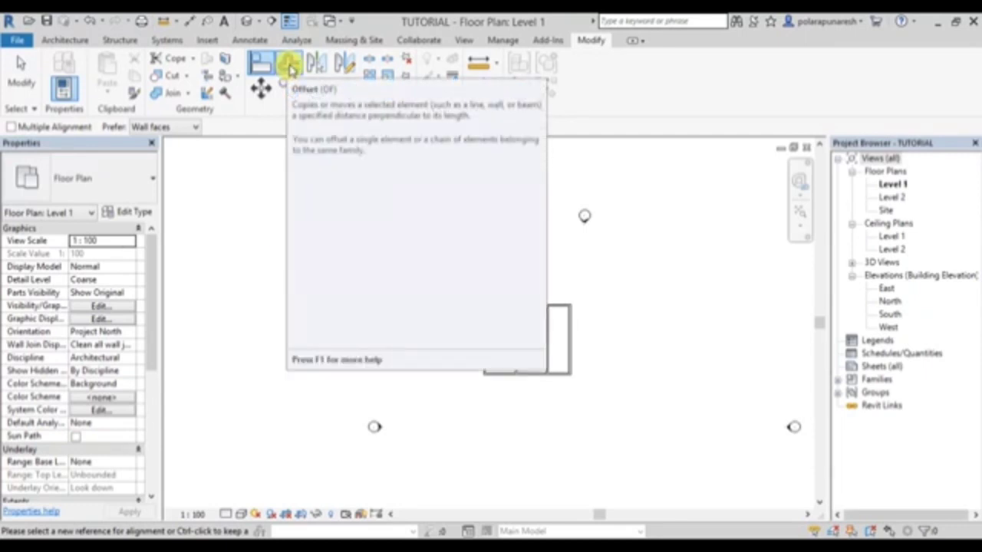
# - Graphically offset-copy the top outer wall about 2300 mm above the plan
pyautogui.click(290, 68)
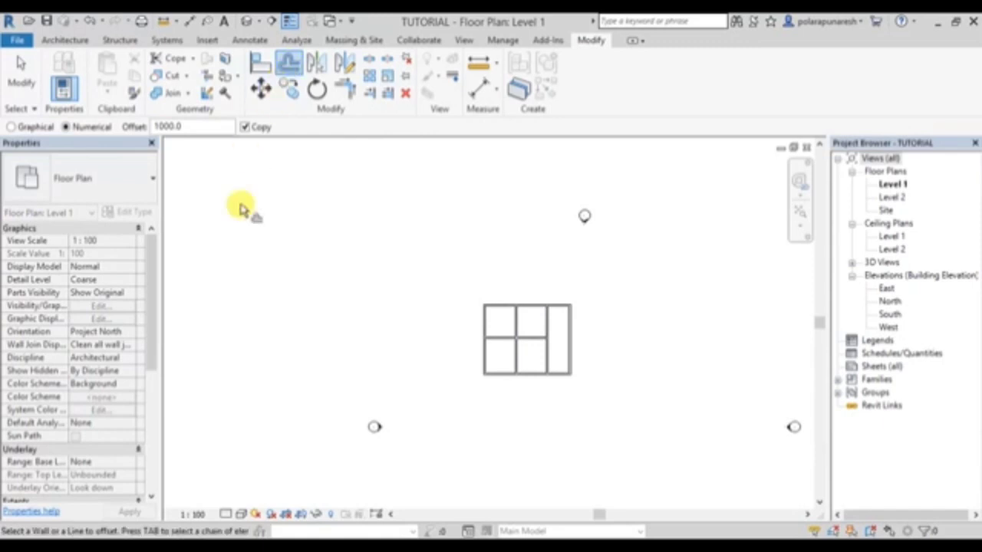
pyautogui.scroll(1, 547, 373)
pyautogui.scroll(2, 556, 364)
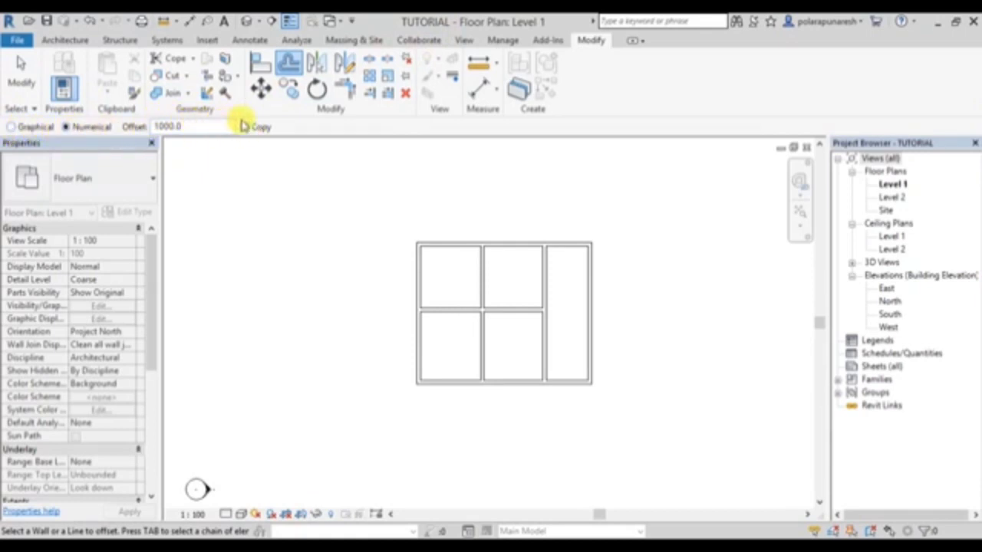
pyautogui.click(11, 126)
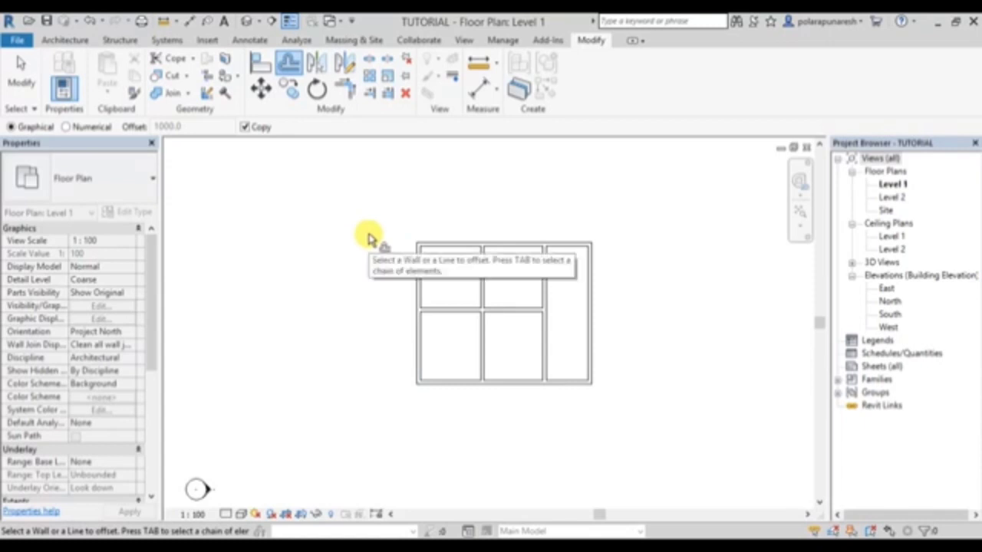
pyautogui.click(432, 247)
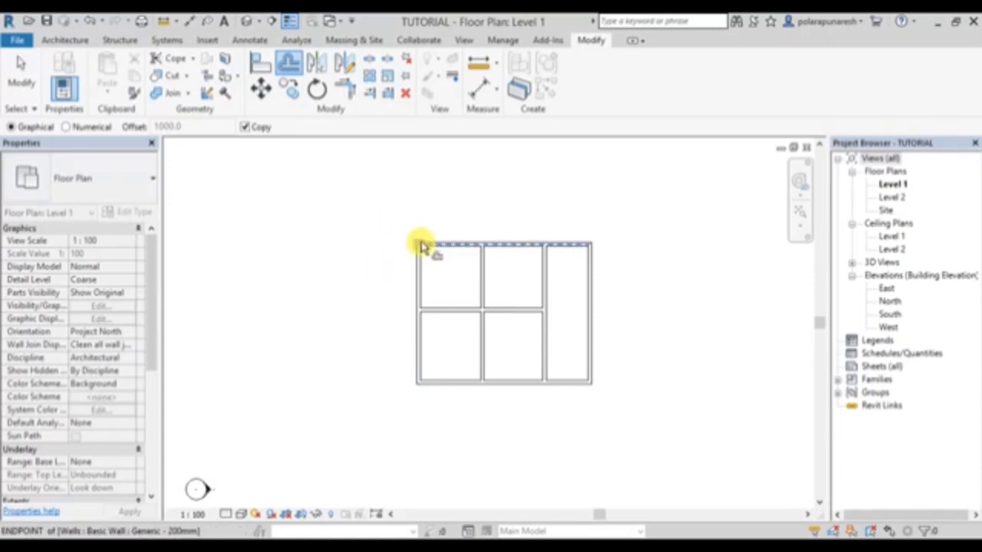
pyautogui.click(416, 244)
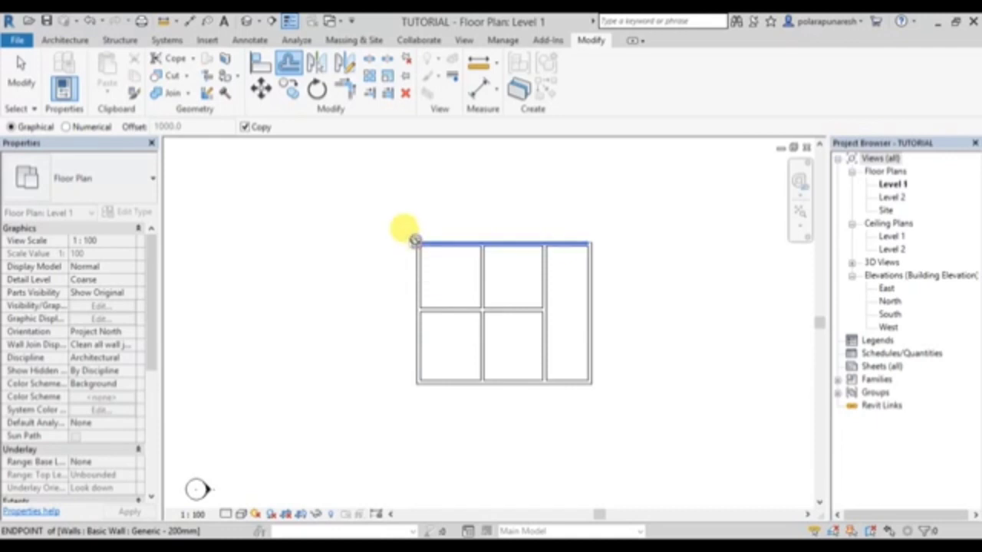
pyautogui.click(420, 208)
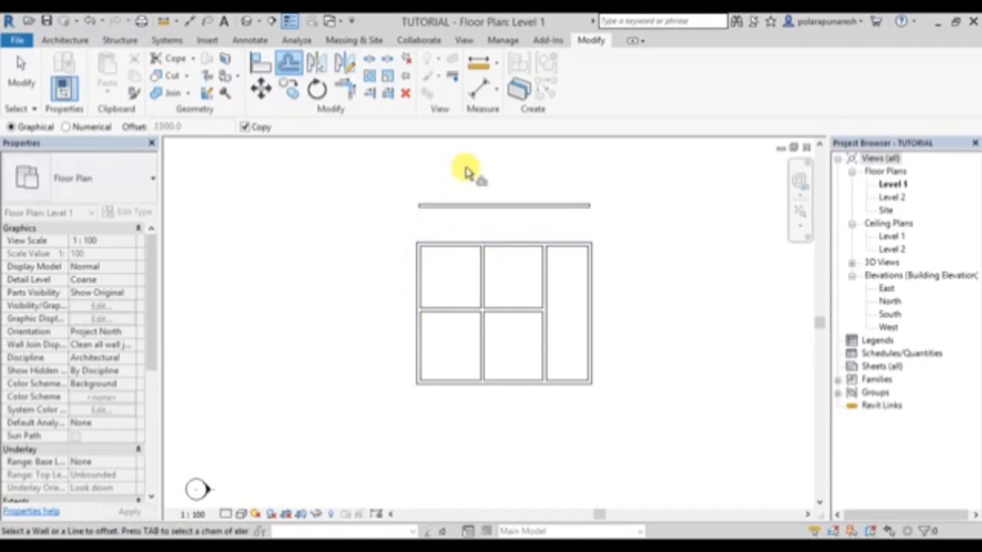
# - Set a numerical 2000 mm offset and copy the right, bottom and left walls outward
pyautogui.click(67, 127)
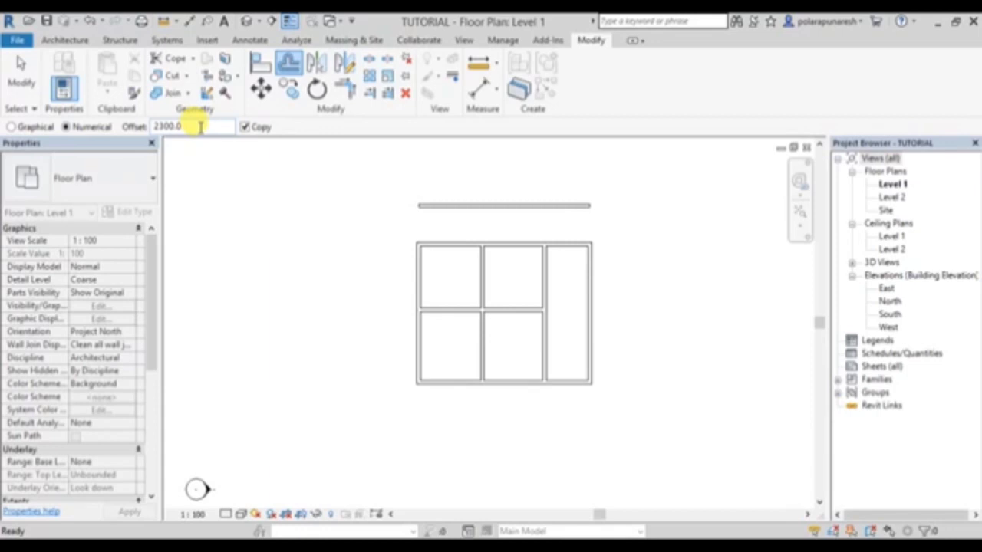
pyautogui.moveTo(199, 127); pyautogui.dragTo(117, 127)
pyautogui.write('2000')
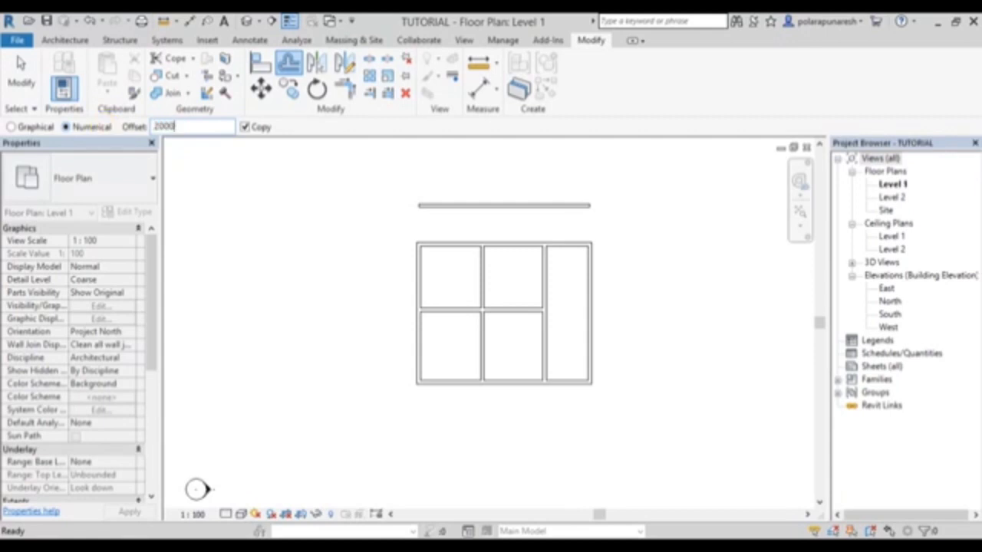
pyautogui.click(197, 125)
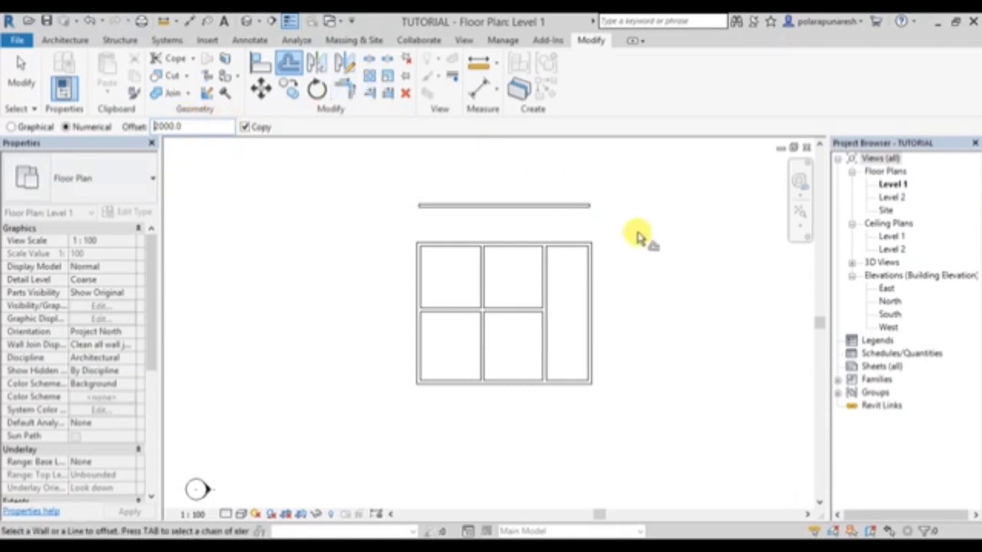
pyautogui.click(595, 321)
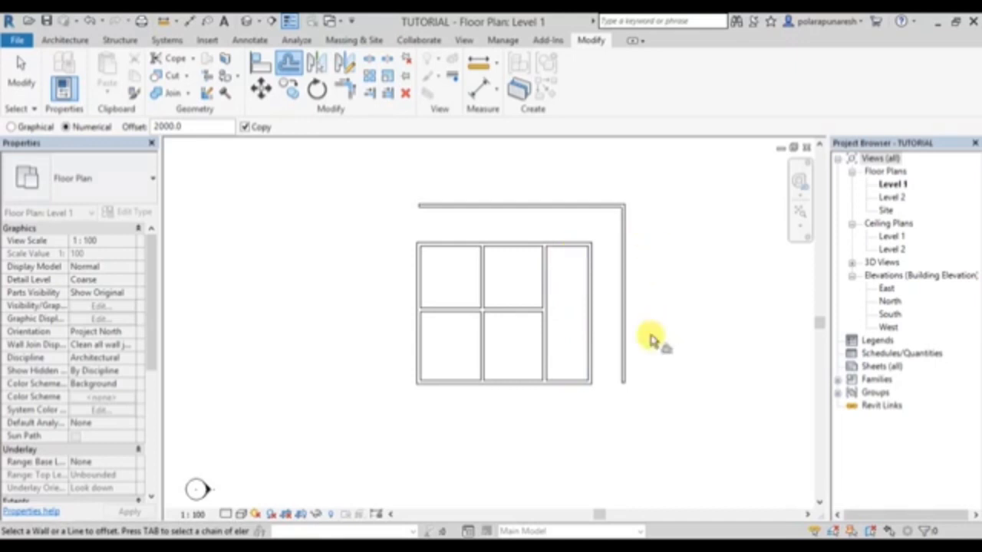
pyautogui.click(559, 392)
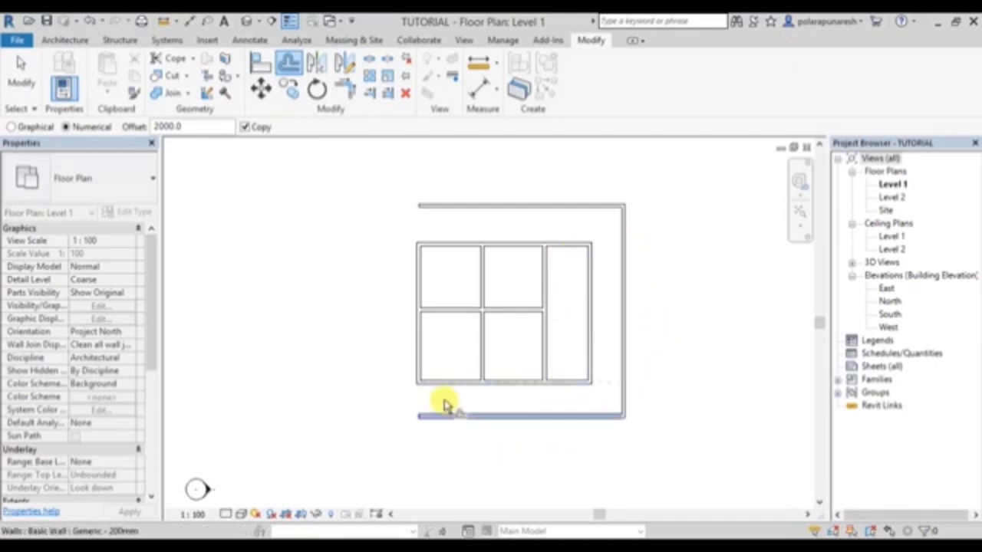
pyautogui.click(418, 351)
# - Offset the top, left, right and bottom walls again to form a second outer ring
pyautogui.click(434, 206)
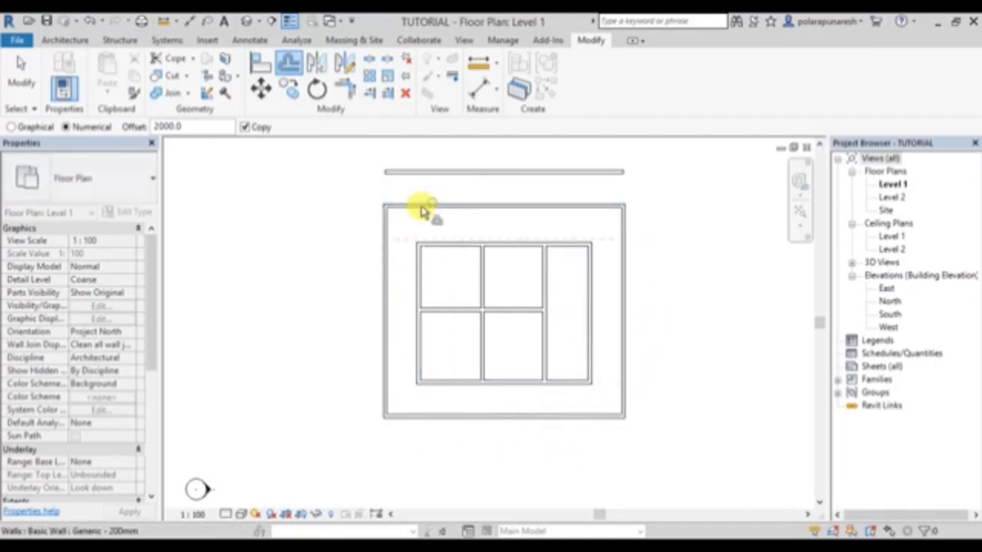
pyautogui.click(387, 244)
pyautogui.click(624, 323)
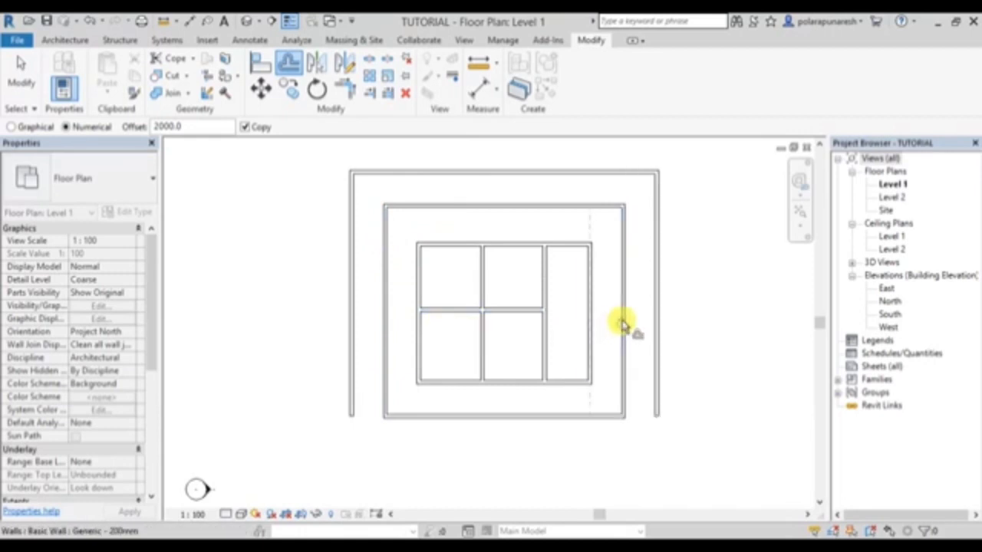
pyautogui.click(583, 427)
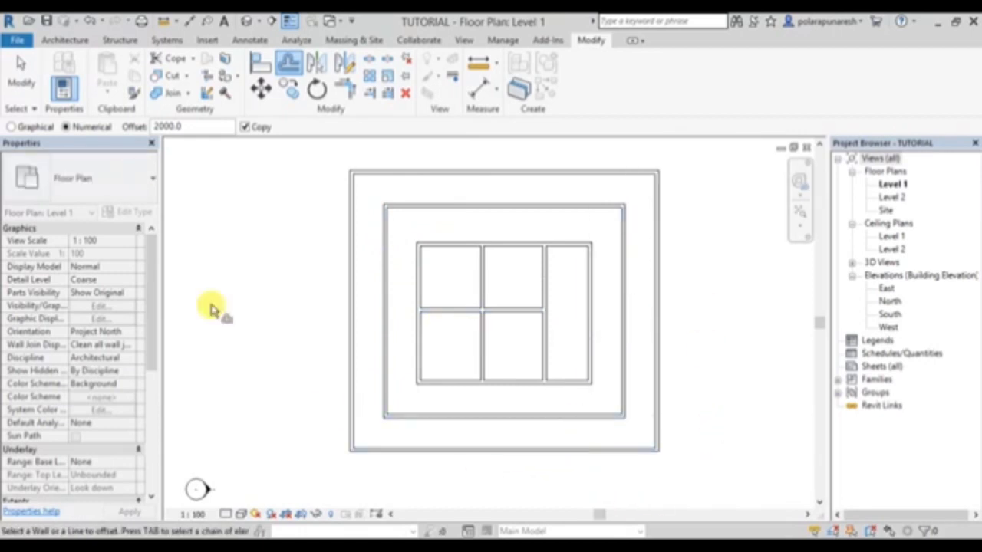
pyautogui.scroll(-3, 575, 320)
pyautogui.scroll(-1, 572, 318)
pyautogui.moveTo(572, 318); pyautogui.dragTo(508, 307, button='middle')
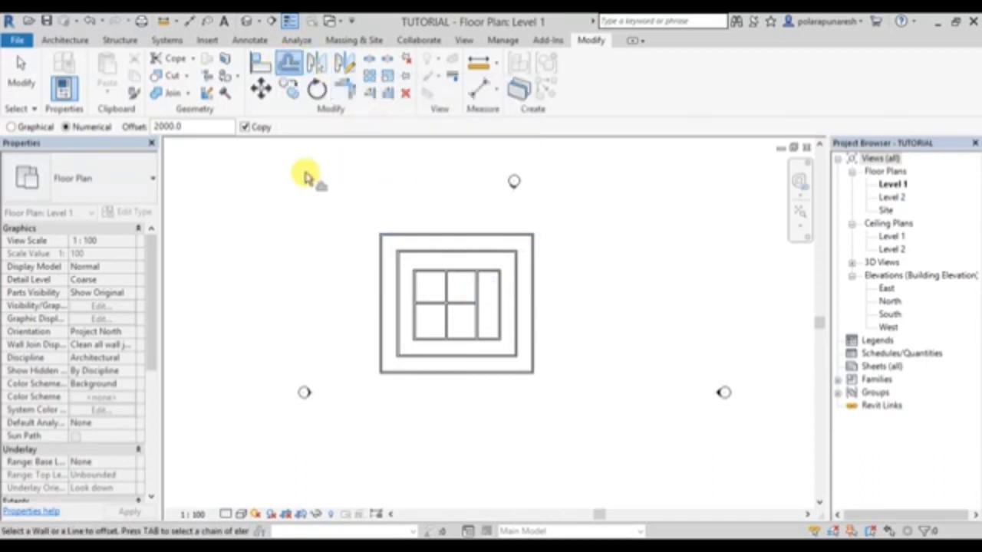
# - Turn off Copy and test moving the outer top wall up and back down
pyautogui.click(244, 128)
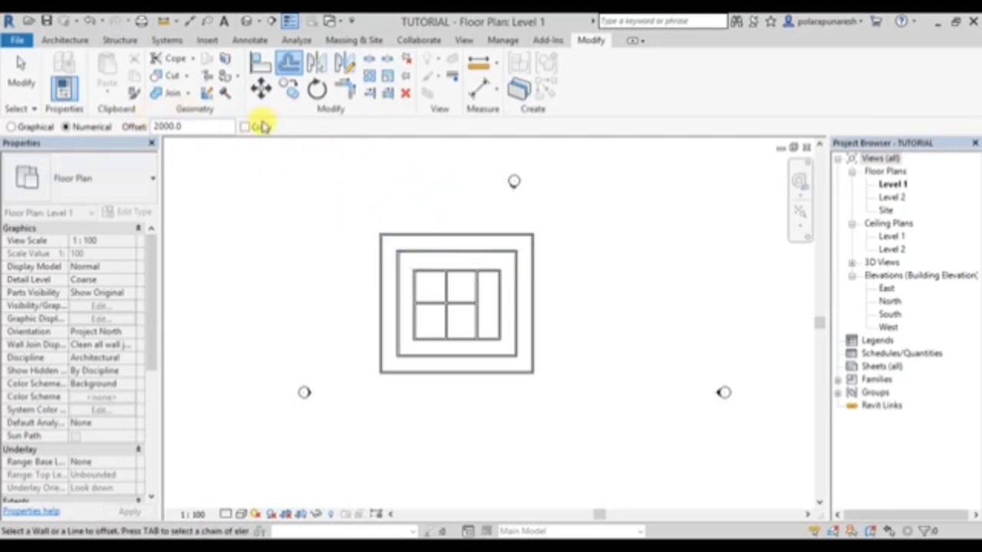
pyautogui.click(473, 234)
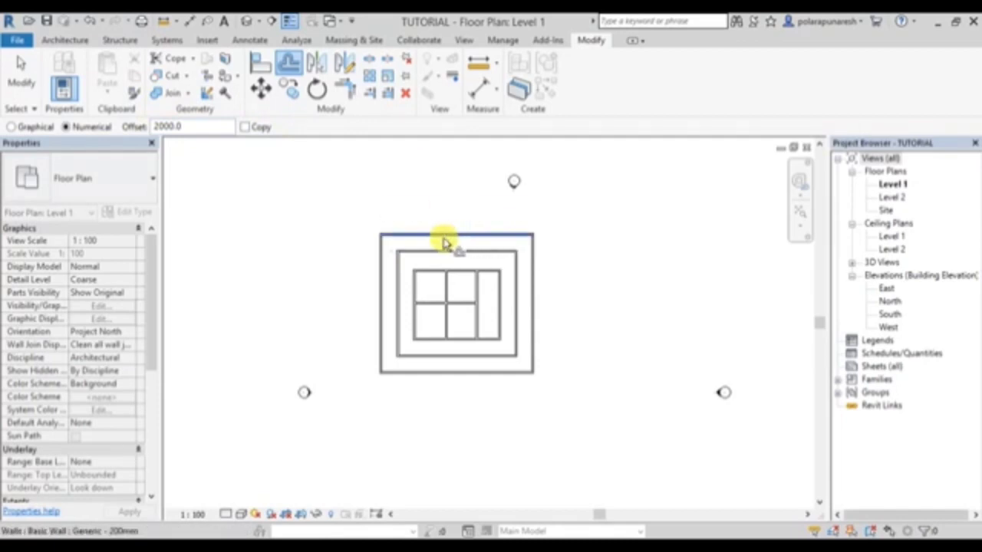
pyautogui.scroll(2, 443, 236)
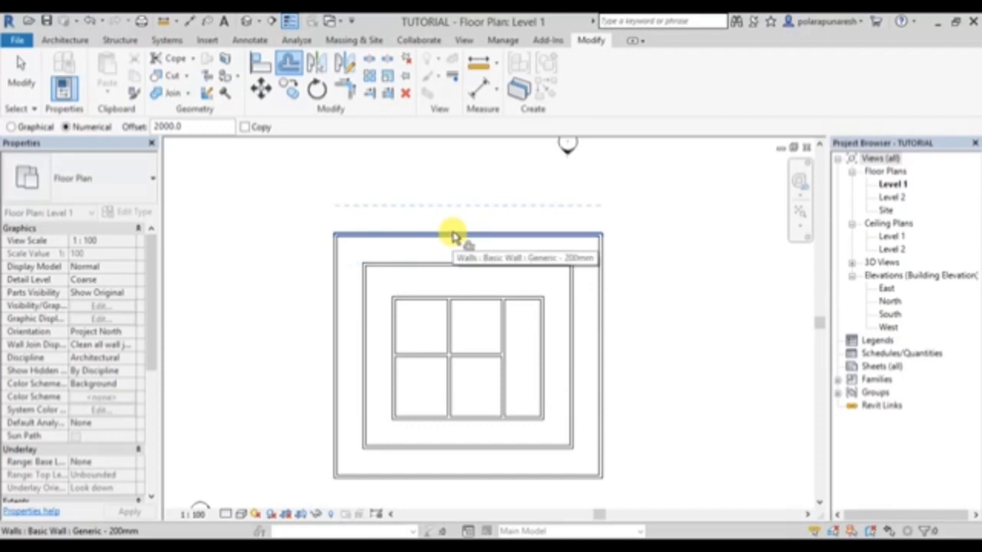
pyautogui.click(452, 237)
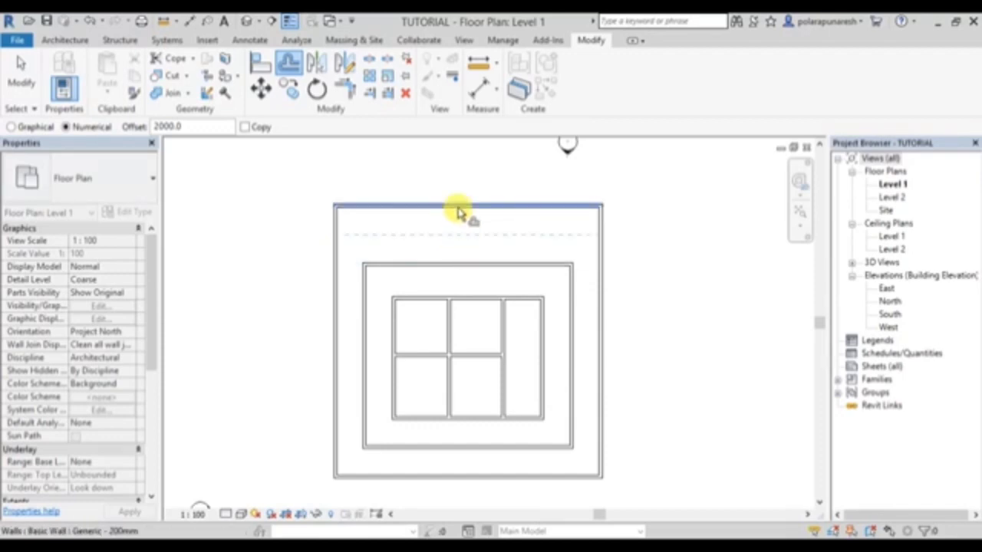
pyautogui.click(458, 212)
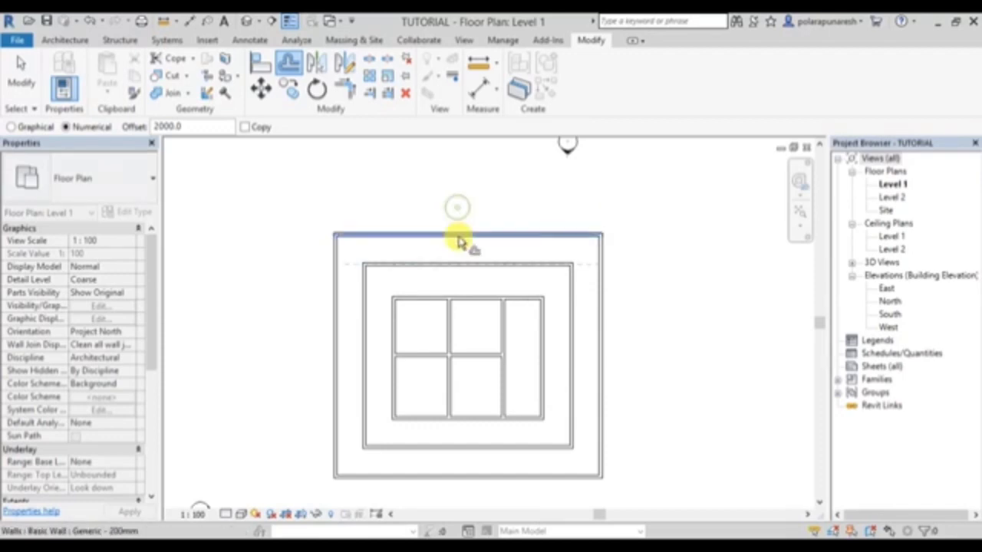
# - Re-enable Copy and offset the top, right, left and bottom walls into a new ring
pyautogui.click(245, 128)
pyautogui.click(420, 236)
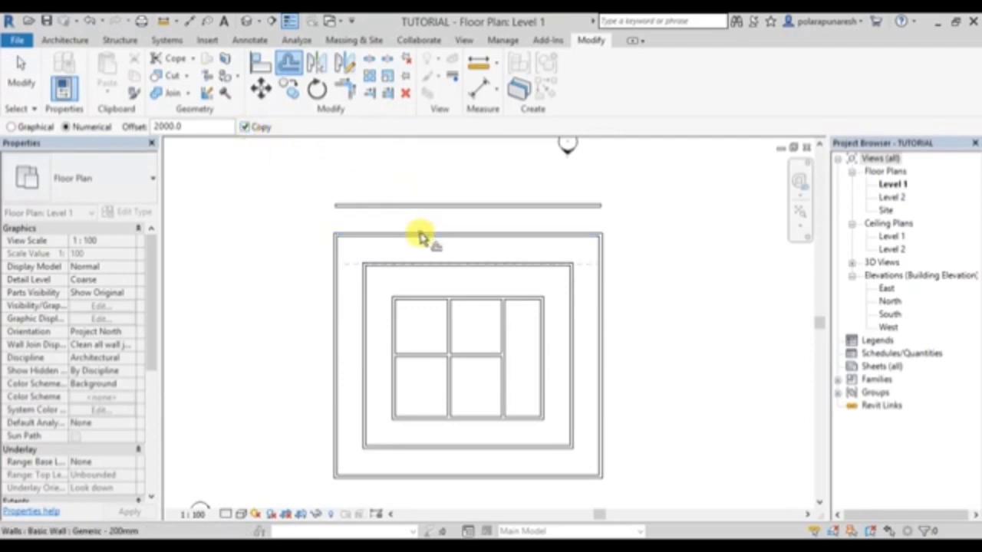
pyautogui.click(603, 299)
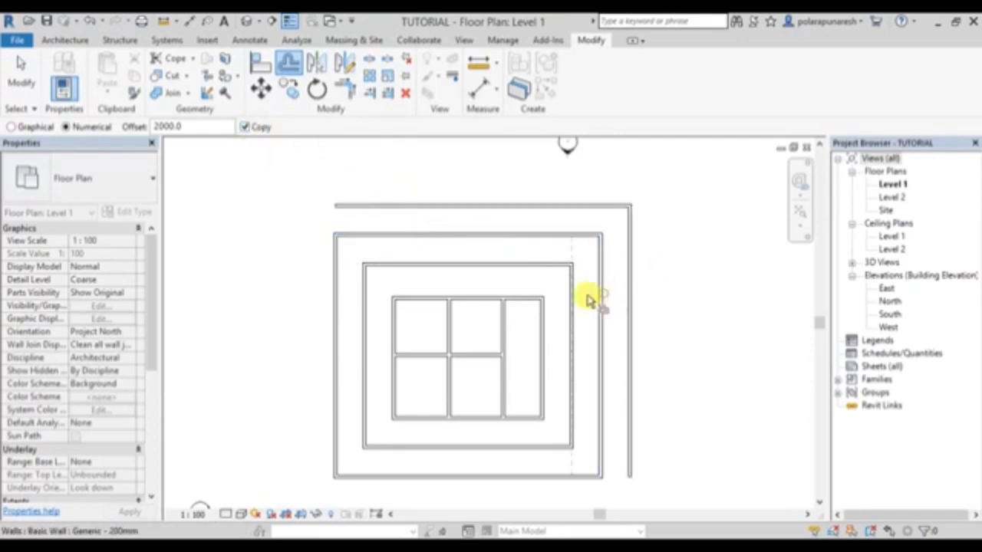
pyautogui.click(335, 293)
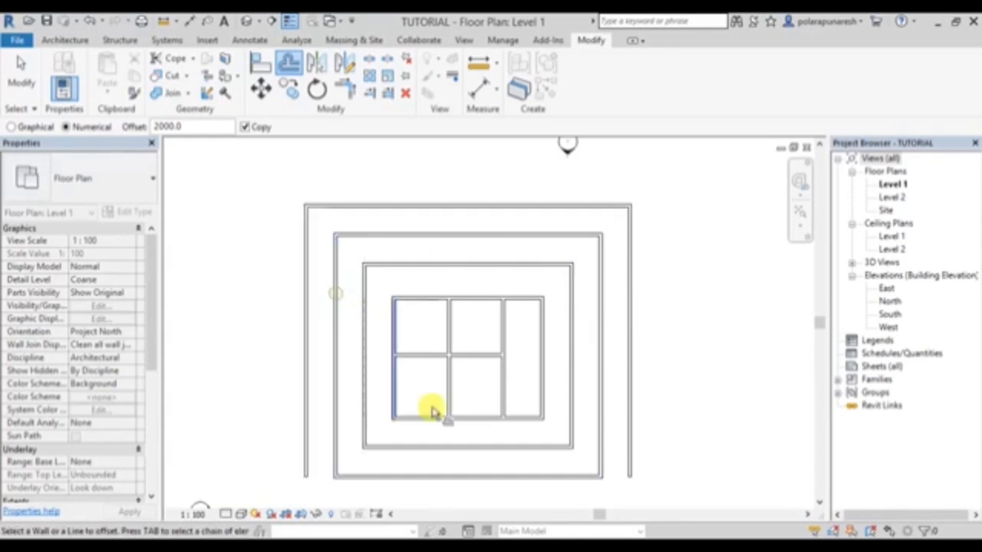
pyautogui.click(453, 485)
pyautogui.scroll(-3, 493, 346)
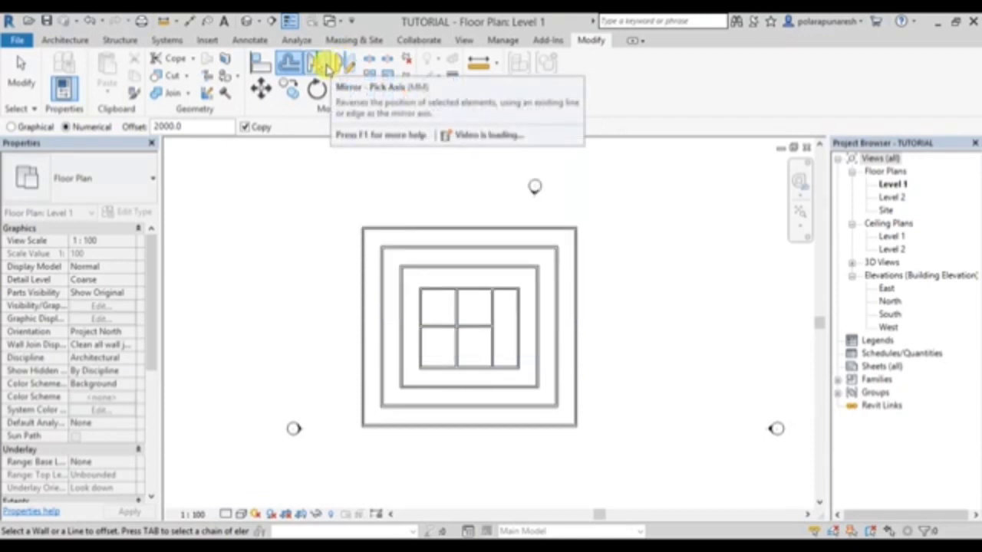
pyautogui.moveTo(316, 63)
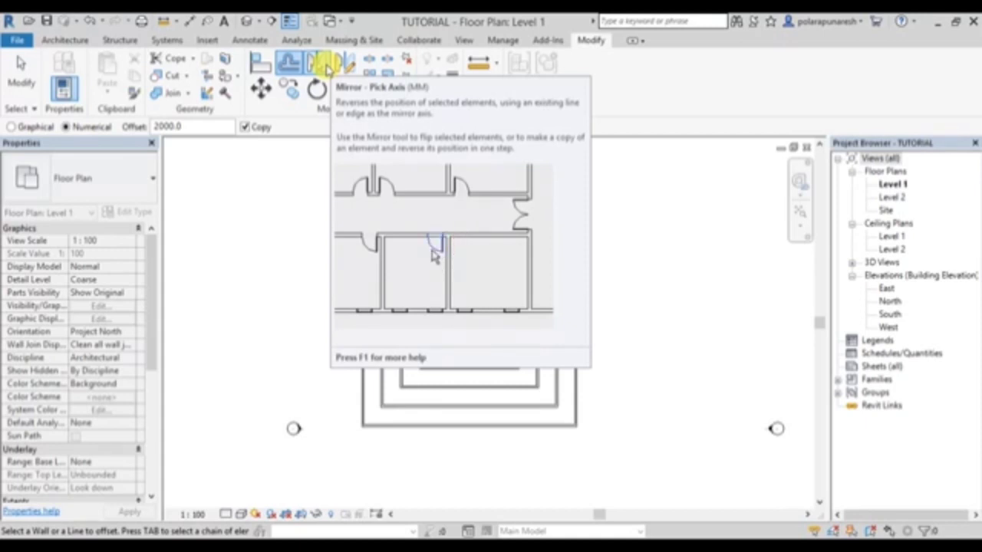
pyautogui.press('Escape')
pyautogui.click(326, 68)
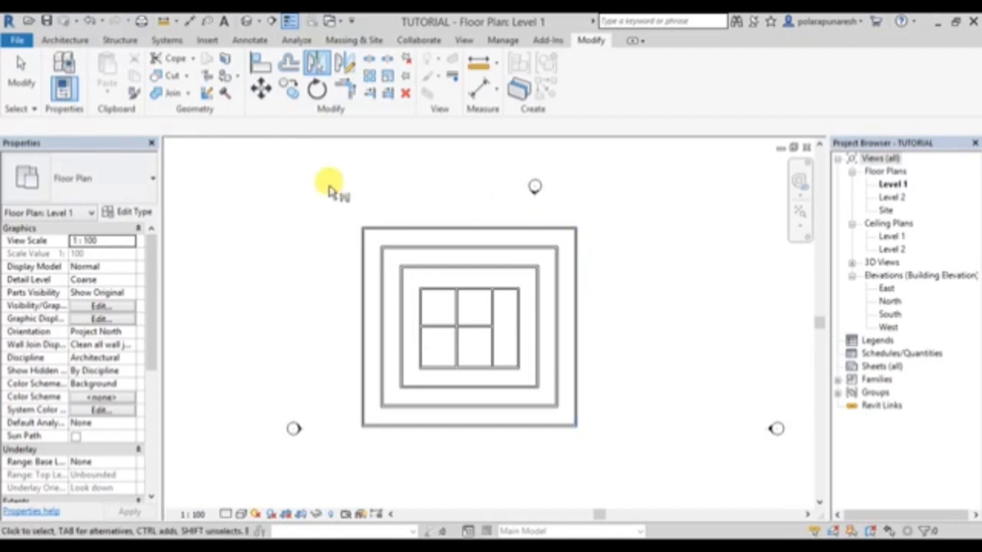
pyautogui.moveTo(312, 183)
pyautogui.mouseDown()
pyautogui.moveTo(611, 463)
pyautogui.moveTo(350, 220)
pyautogui.mouseUp()
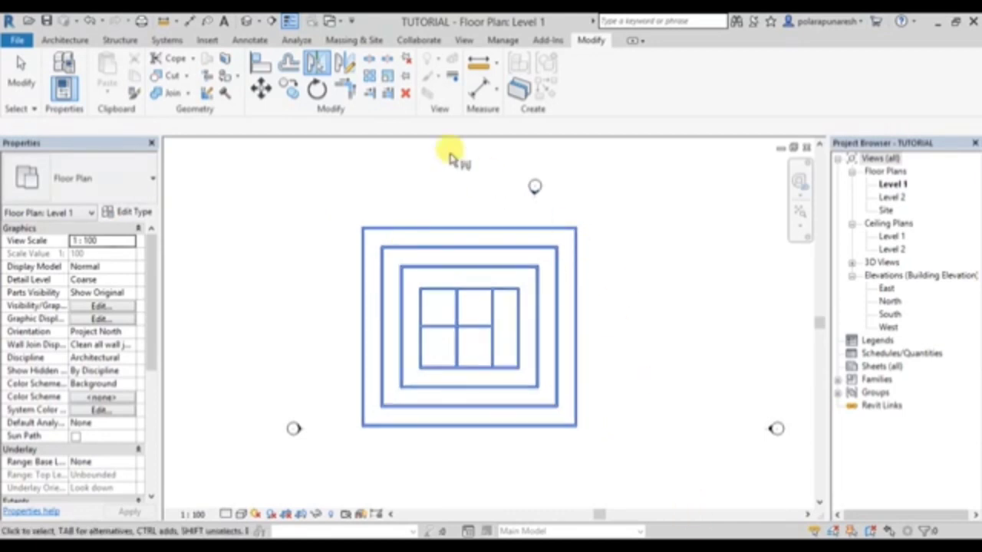
pyautogui.click(318, 64)
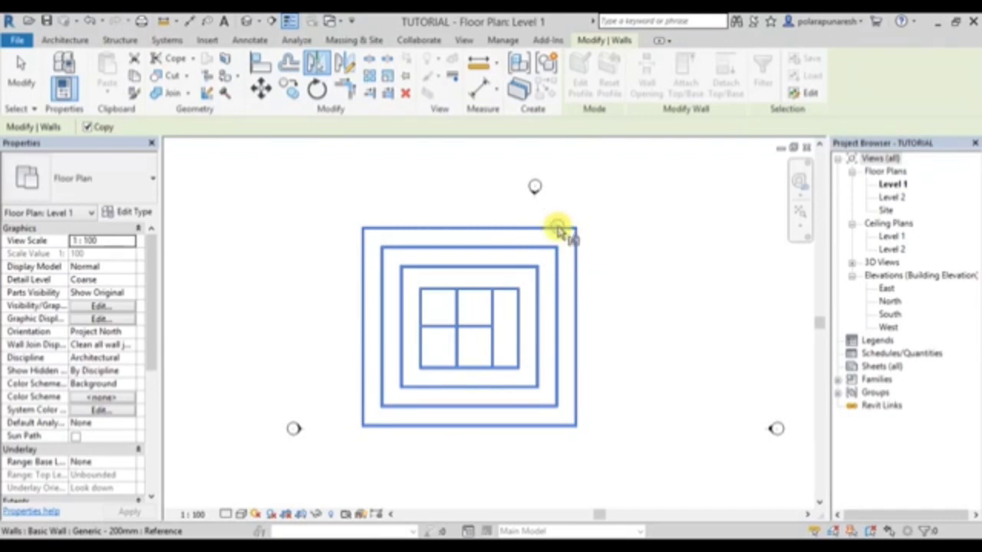
pyautogui.click(559, 229)
pyautogui.scroll(-2, 554, 230)
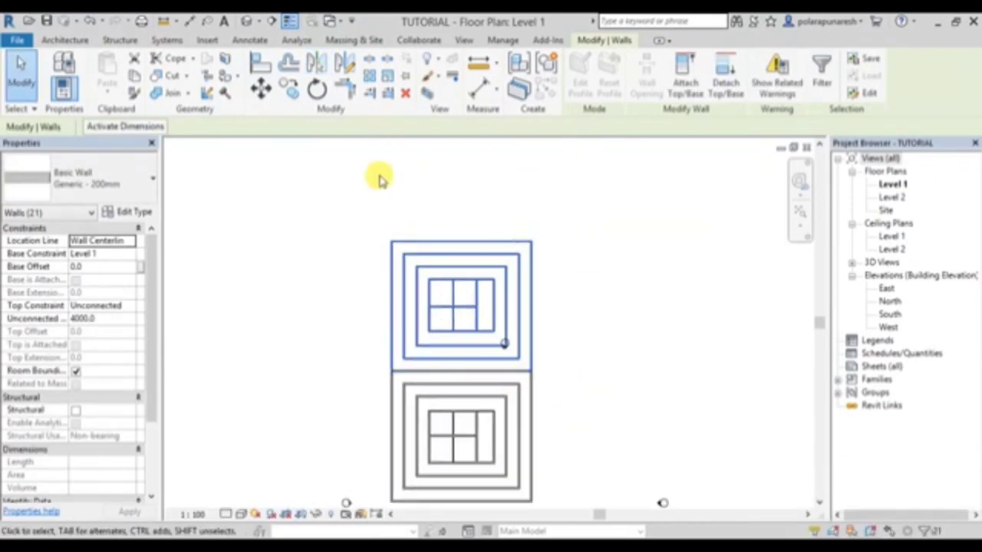
pyautogui.scroll(-1, 529, 290)
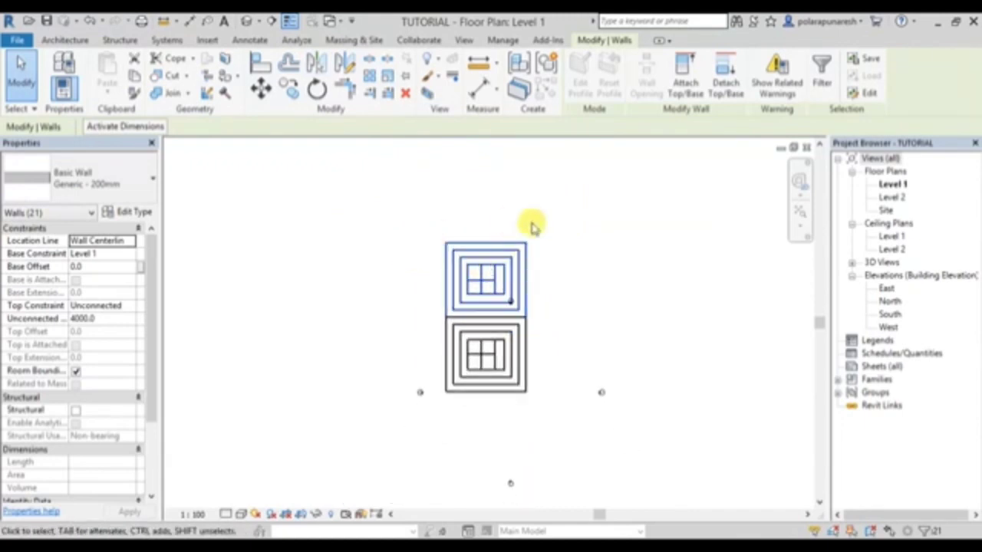
pyautogui.scroll(2, 491, 314)
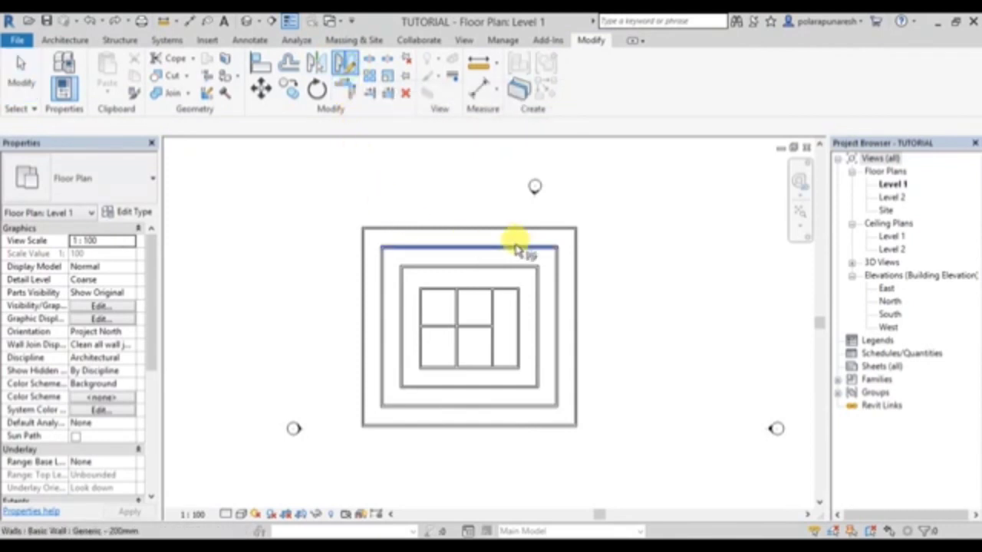
# - Window-select all the walls of the nested-ring layout
pyautogui.scroll(-3, 499, 250)
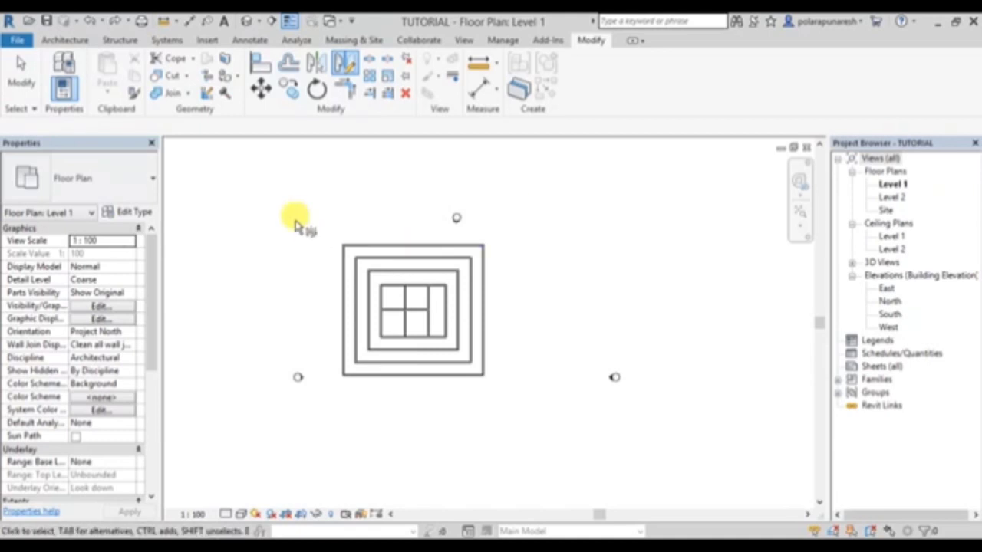
pyautogui.press('Escape')
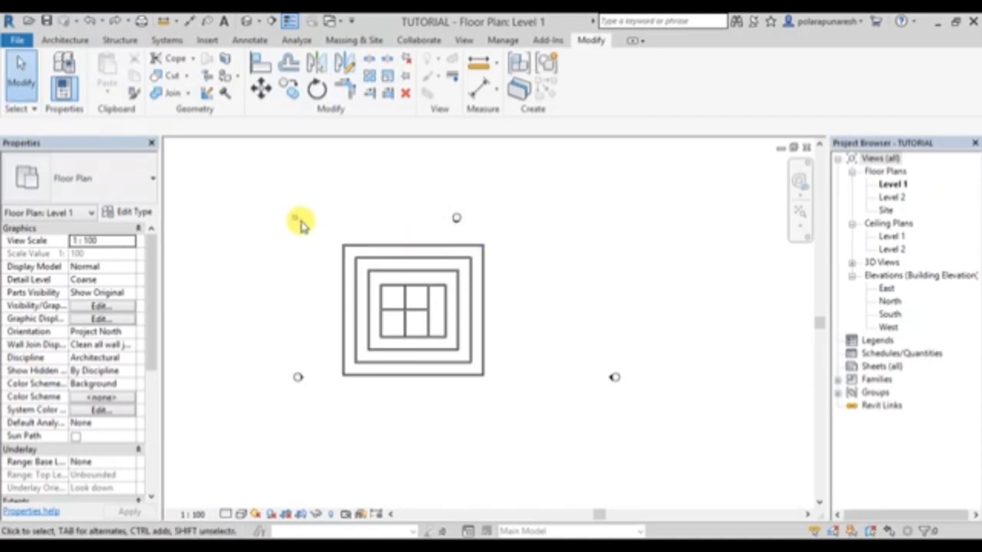
pyautogui.moveTo(298, 219); pyautogui.dragTo(417, 326)
pyautogui.moveTo(335, 238)
pyautogui.mouseDown()
pyautogui.moveTo(416, 329)
pyautogui.moveTo(500, 377)
pyautogui.mouseUp()
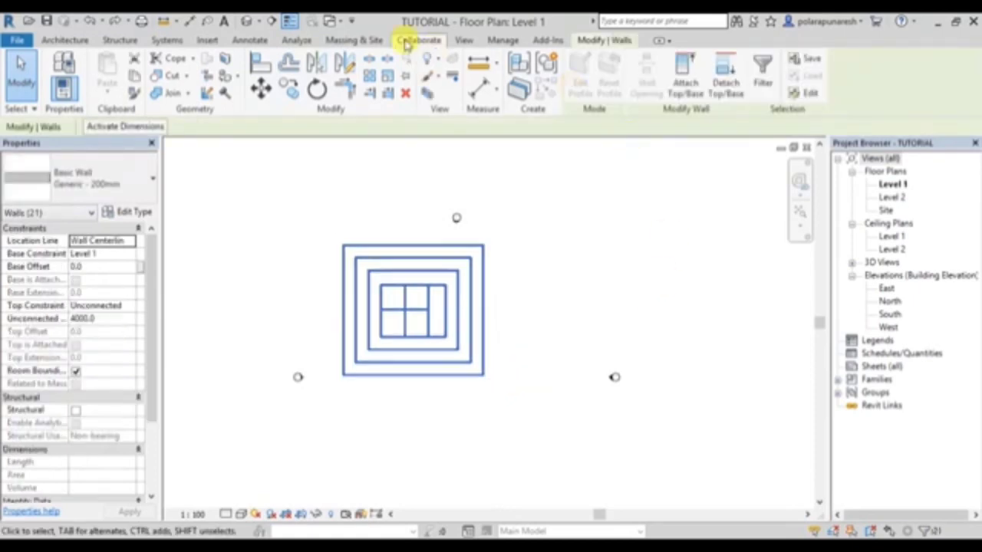
# - Mirror-copy the selection about a vertical axis drawn right of the rings
pyautogui.click(344, 68)
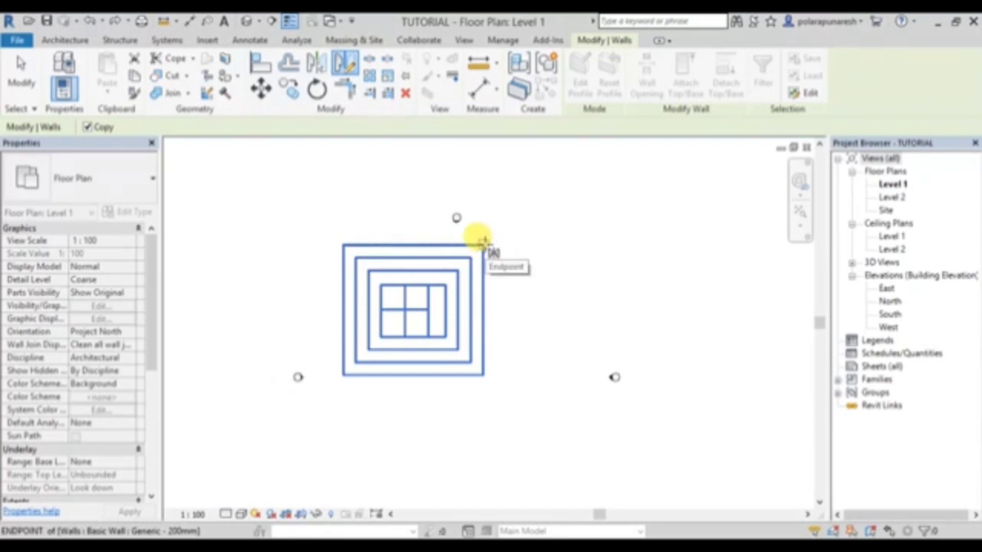
pyautogui.click(483, 244)
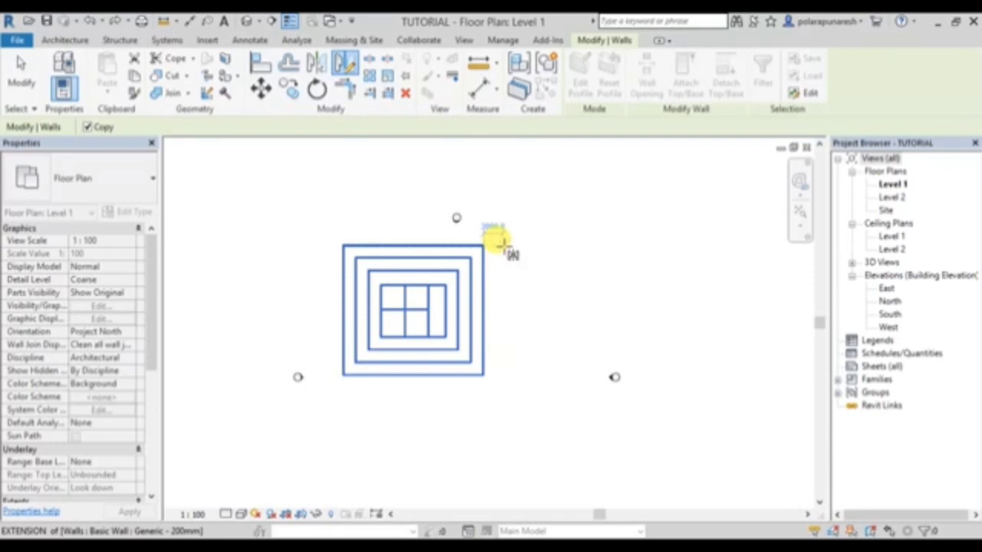
pyautogui.click(648, 246)
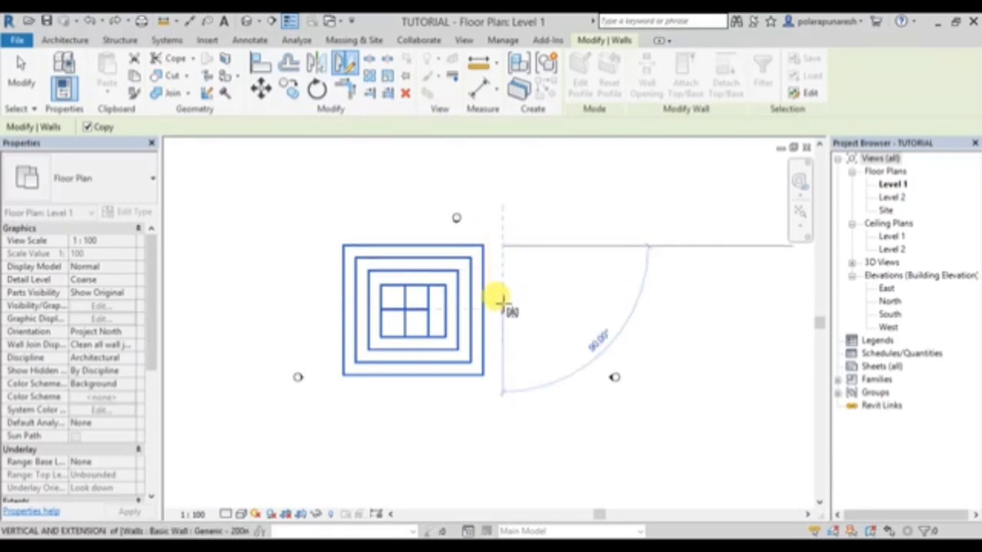
pyautogui.click(502, 304)
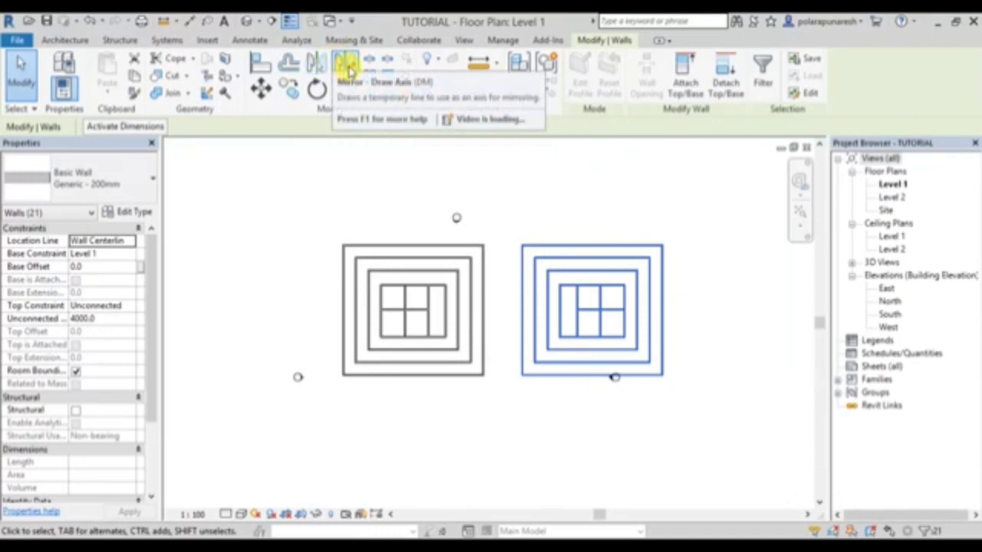
pyautogui.moveTo(370, 61)
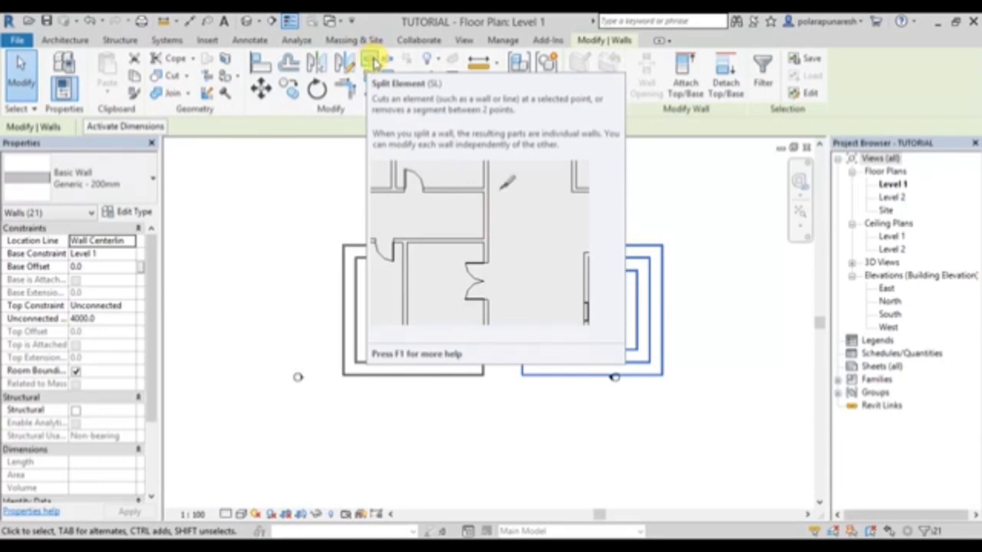
# - Split the outer ring's top wall at one point
pyautogui.click(371, 61)
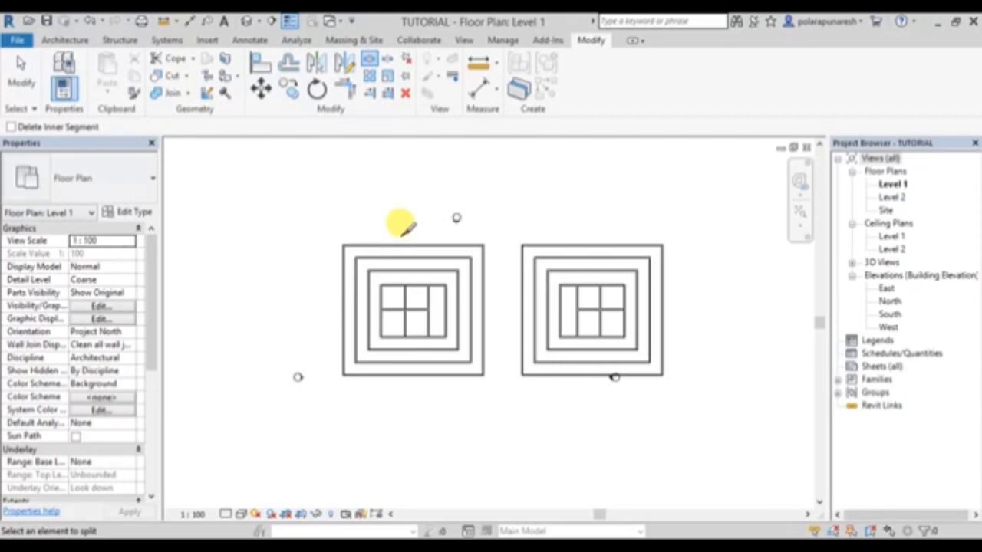
pyautogui.scroll(2, 391, 230)
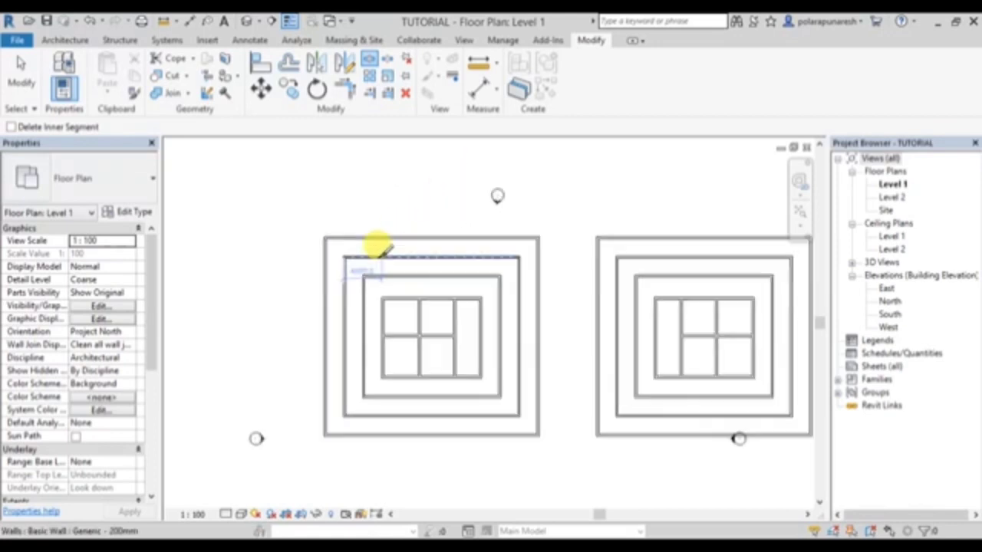
pyautogui.scroll(3, 380, 231)
pyautogui.scroll(1, 376, 232)
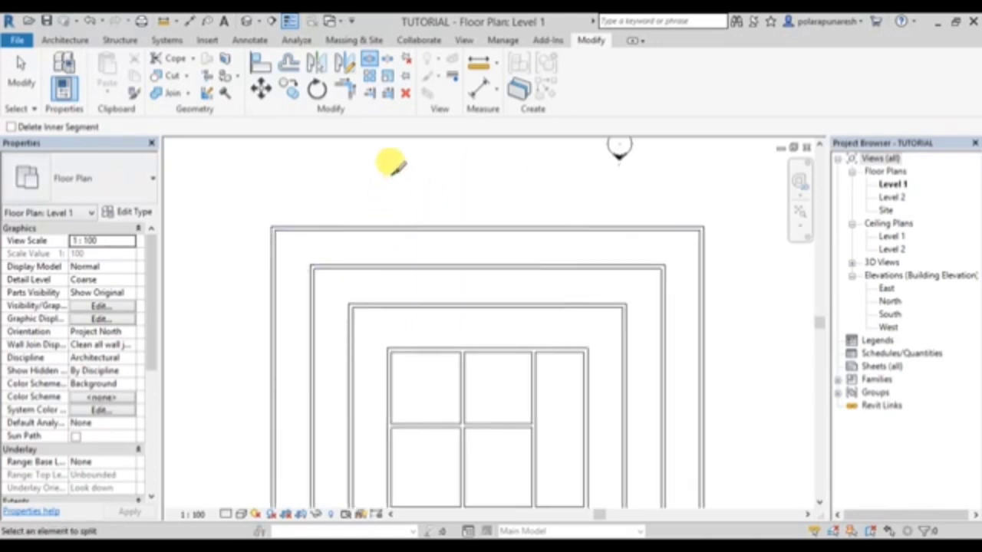
pyautogui.click(343, 228)
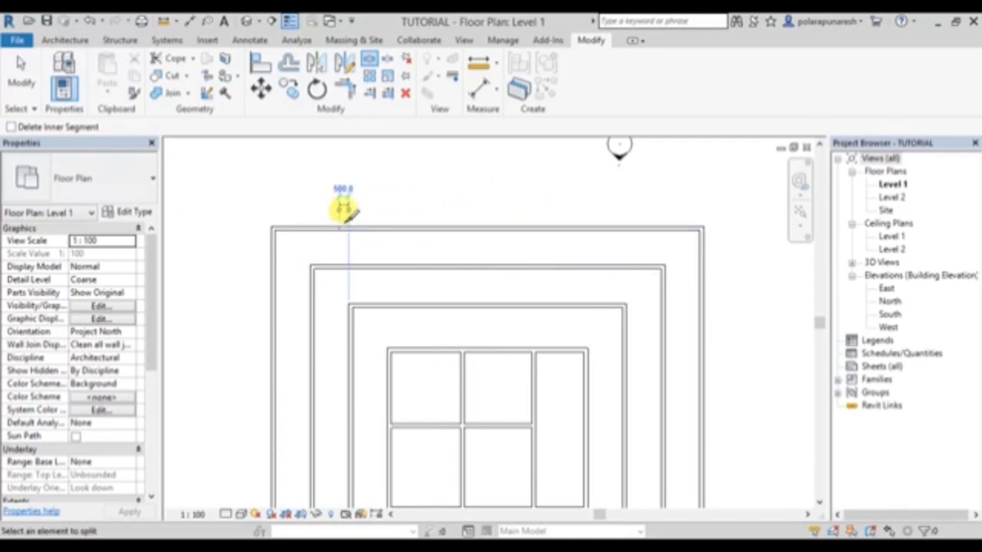
pyautogui.press('Escape')
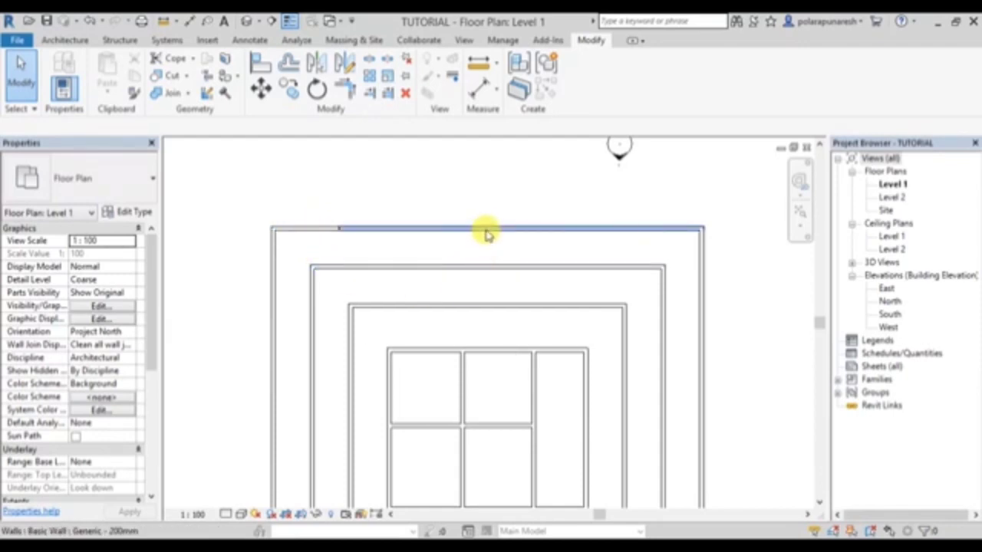
# - Split the top wall at a second point
pyautogui.click(372, 64)
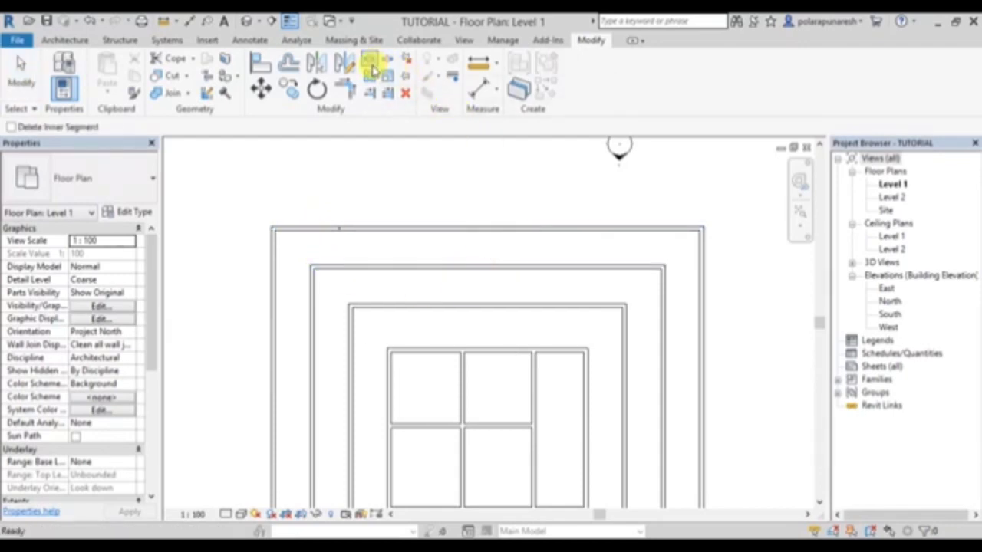
pyautogui.click(485, 227)
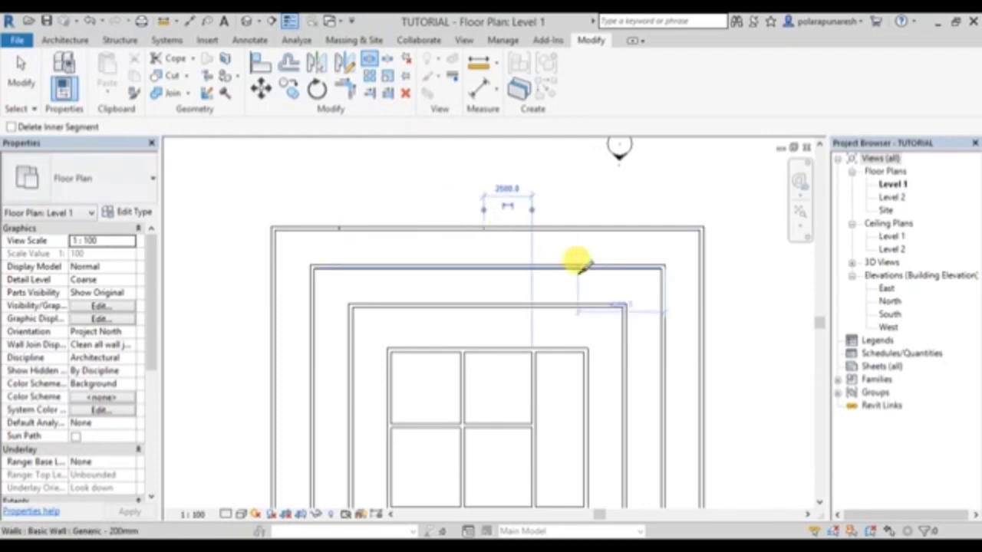
pyautogui.scroll(3, 434, 176)
pyautogui.scroll(-3, 495, 261)
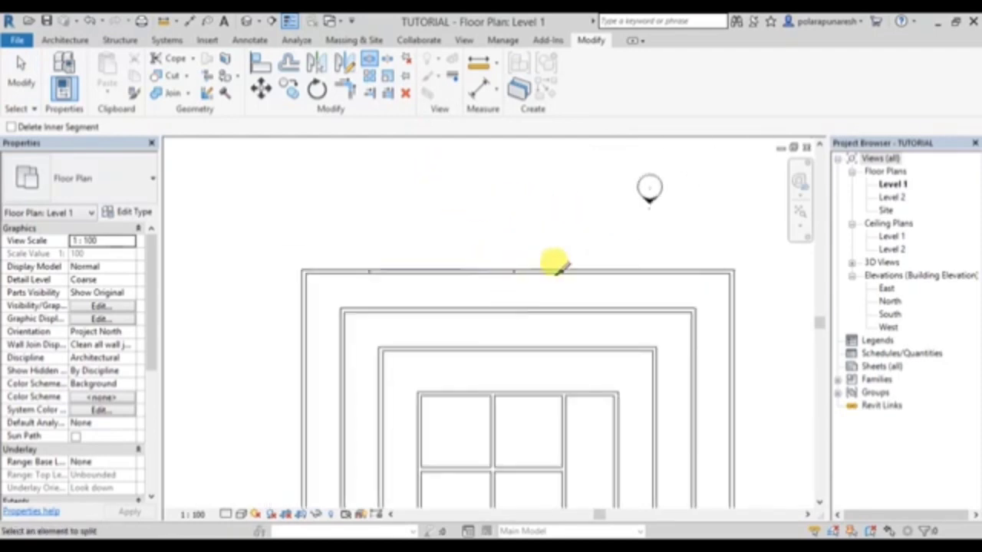
pyautogui.press('Escape')
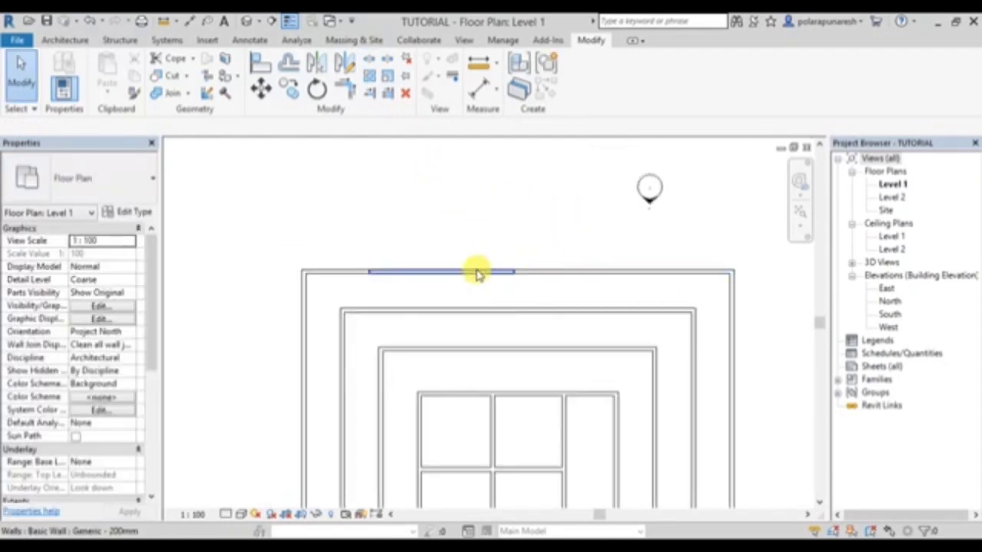
pyautogui.scroll(-3, 476, 273)
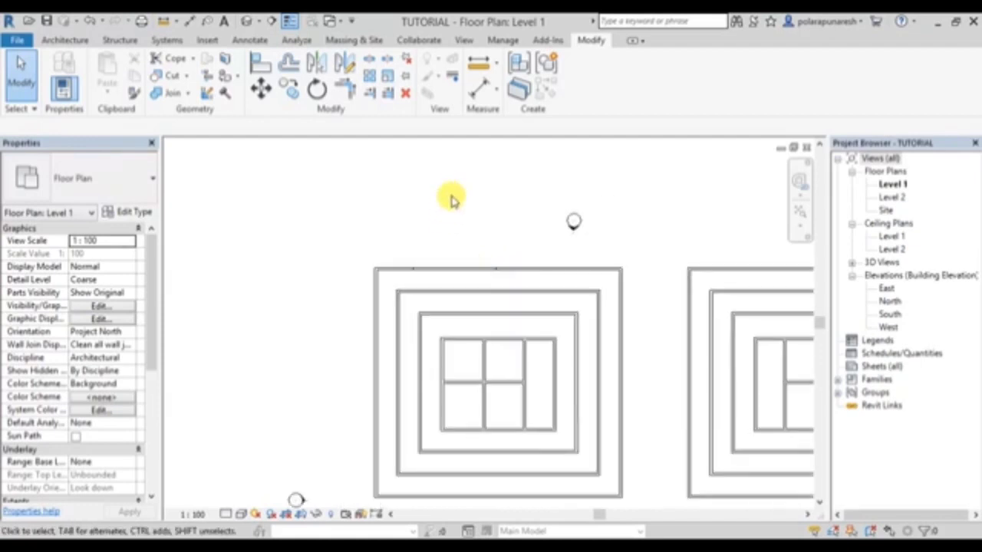
# - Split the second and inner rings' top walls and the left side wall
pyautogui.click(369, 61)
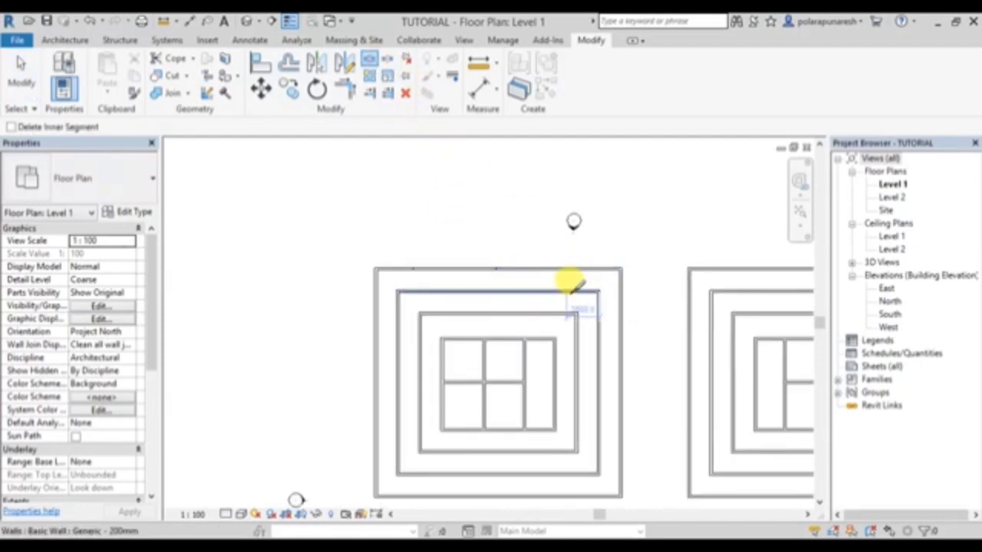
pyautogui.click(570, 291)
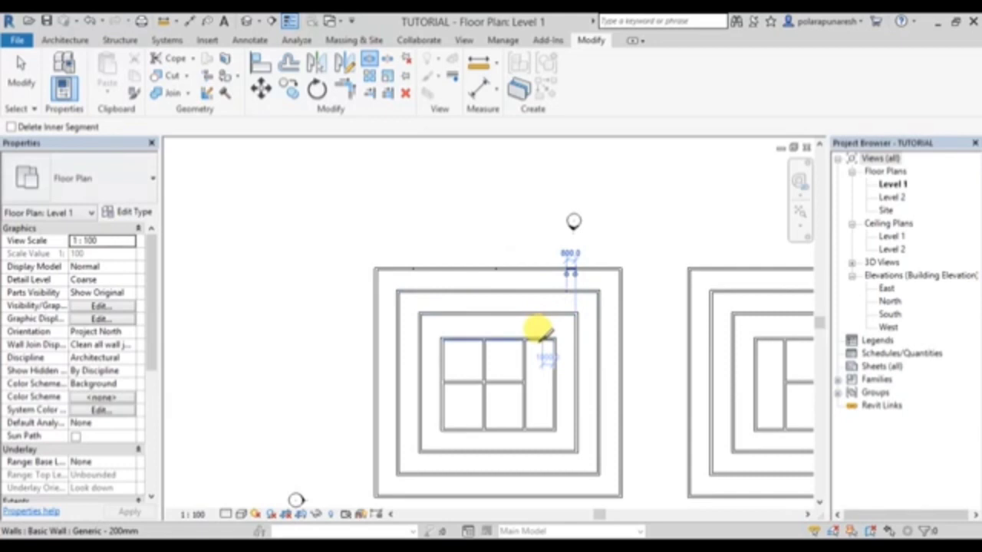
pyautogui.click(545, 338)
pyautogui.scroll(2, 409, 305)
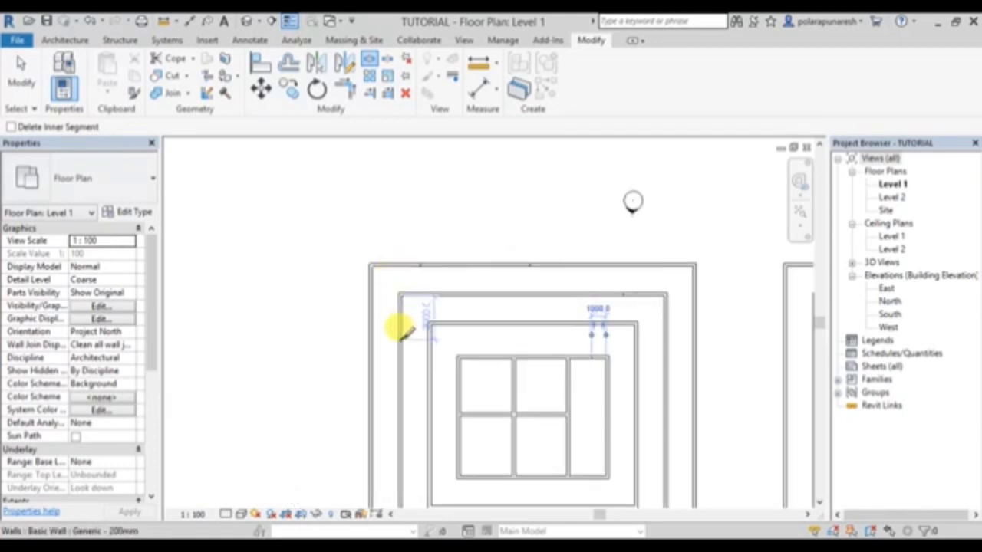
pyautogui.click(397, 330)
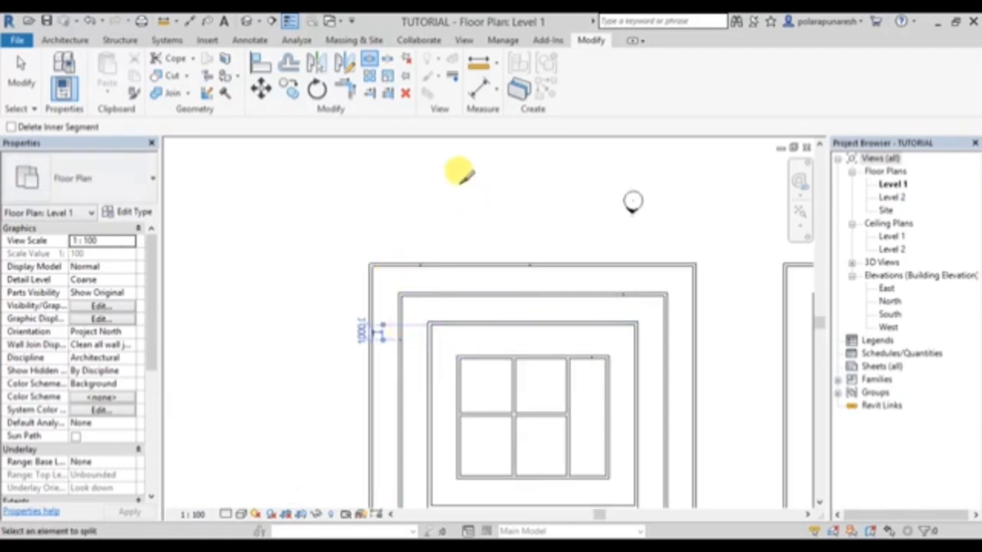
pyautogui.press('Escape')
pyautogui.press('Escape')
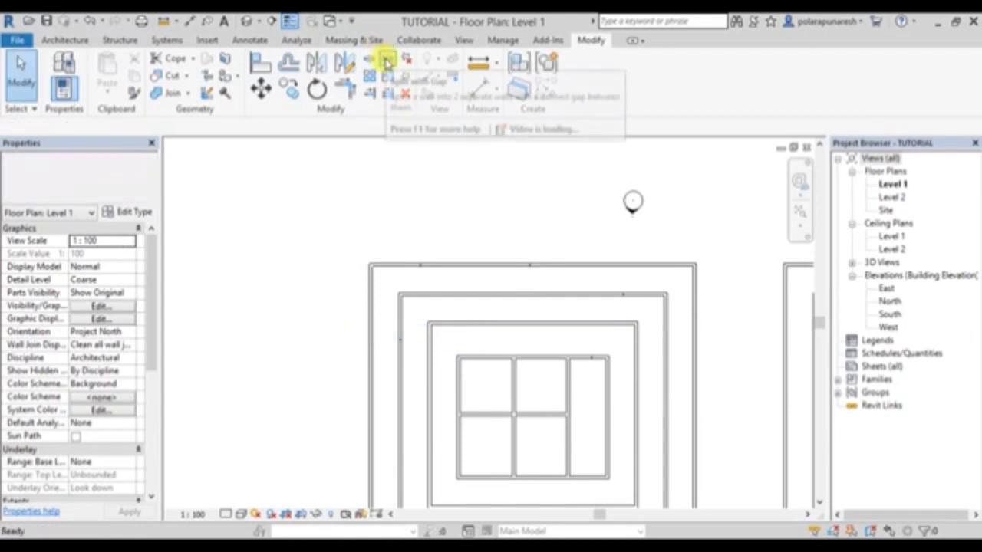
# - Split the outer top wall with a gap using the current joint gap
pyautogui.click(388, 62)
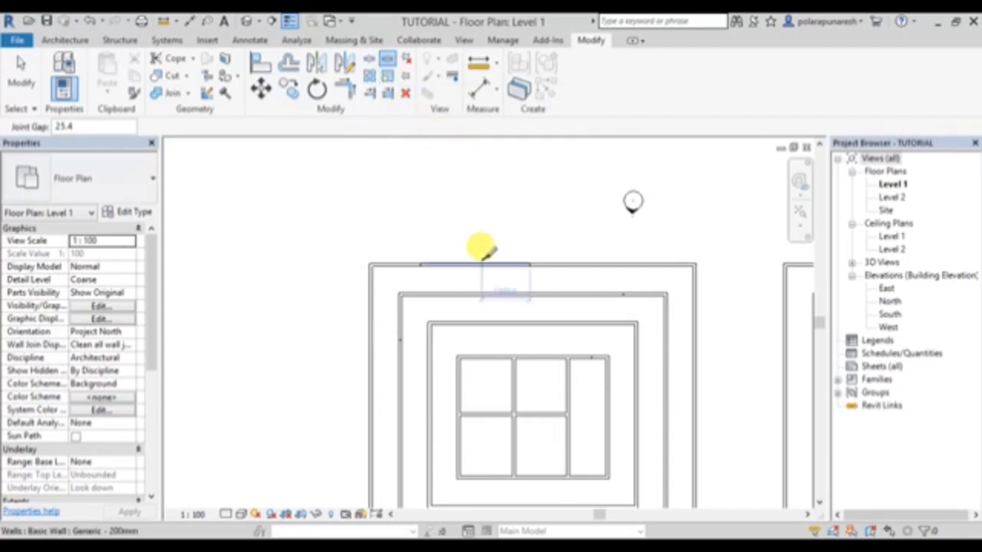
pyautogui.scroll(2, 485, 253)
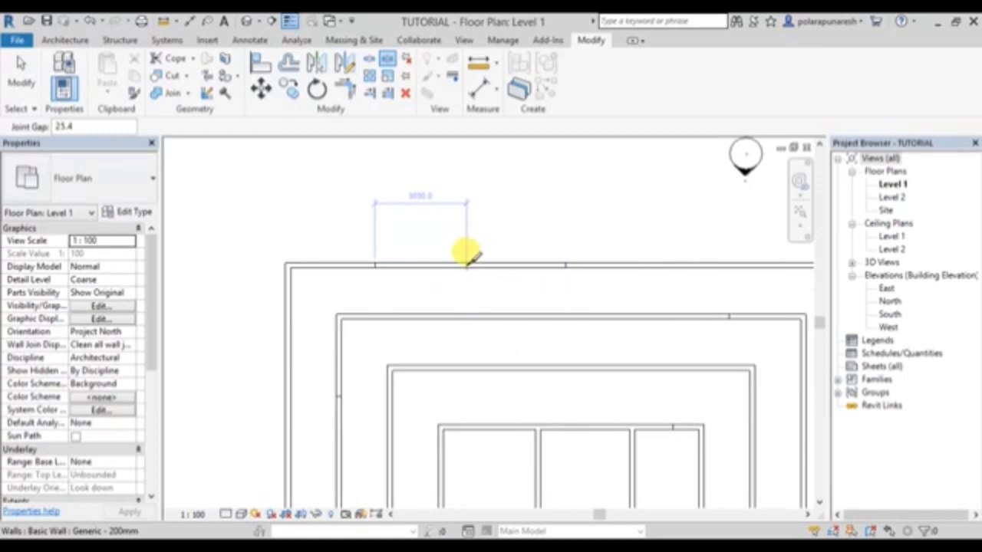
pyautogui.click(468, 260)
pyautogui.scroll(1, 464, 265)
pyautogui.scroll(1, 466, 256)
pyautogui.scroll(1, 469, 246)
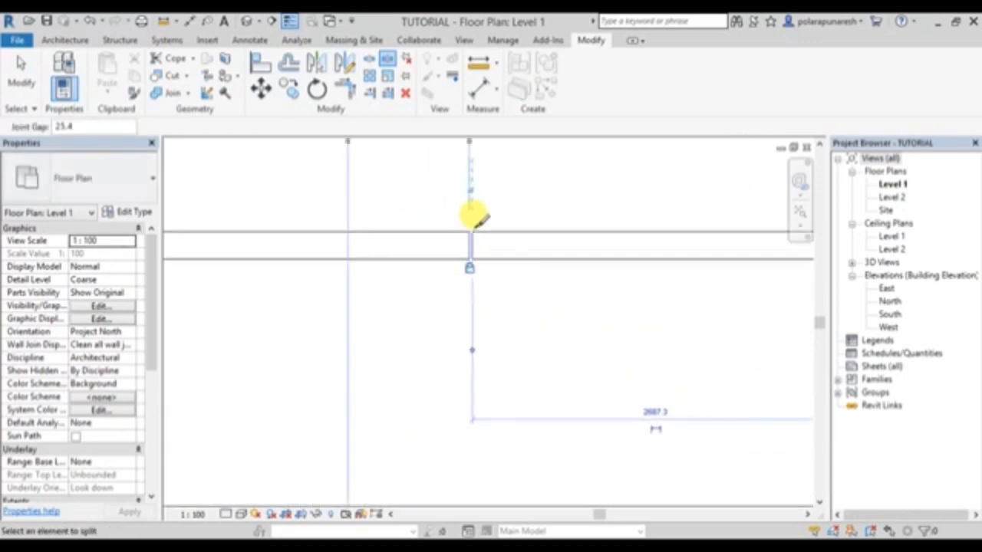
pyautogui.scroll(1, 474, 218)
pyautogui.press('Escape')
pyautogui.scroll(-2, 476, 238)
pyautogui.scroll(-2, 475, 243)
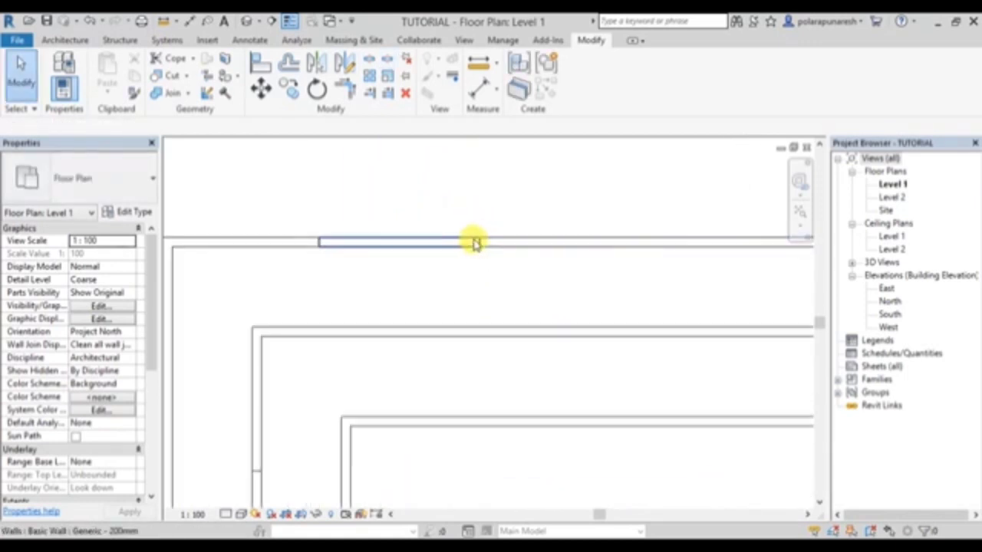
pyautogui.scroll(2, 491, 257)
pyautogui.scroll(-2, 500, 248)
pyautogui.scroll(-1, 495, 245)
pyautogui.scroll(-1, 496, 246)
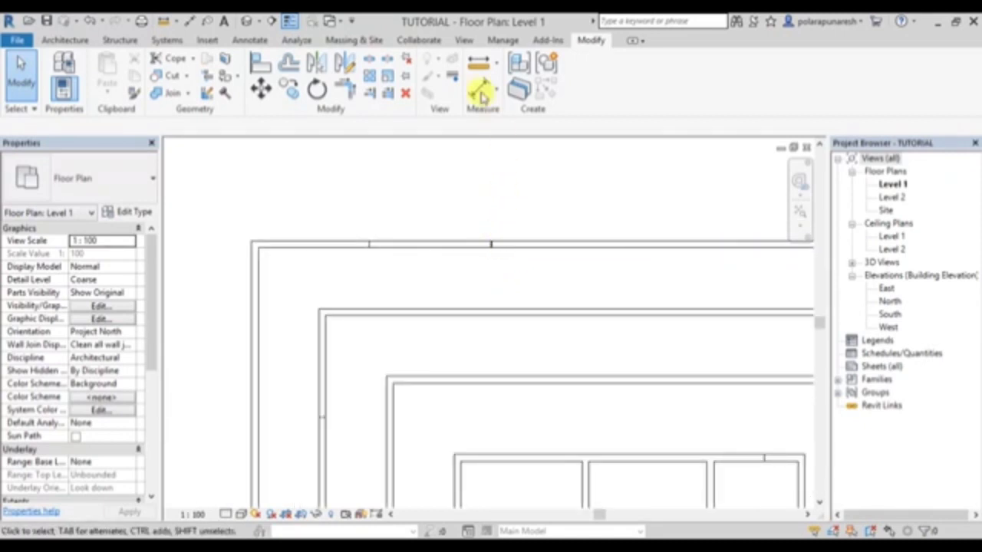
# - Set Joint Gap to 200 after 1000 is rejected, then gap-split the top wall
pyautogui.click(387, 60)
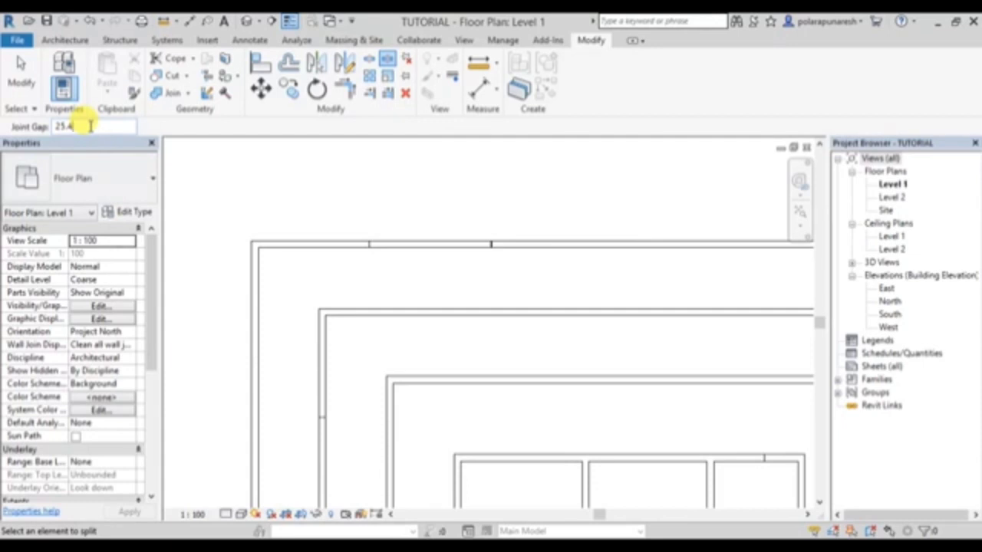
pyautogui.moveTo(90, 125); pyautogui.dragTo(3, 129)
pyautogui.write('1000')
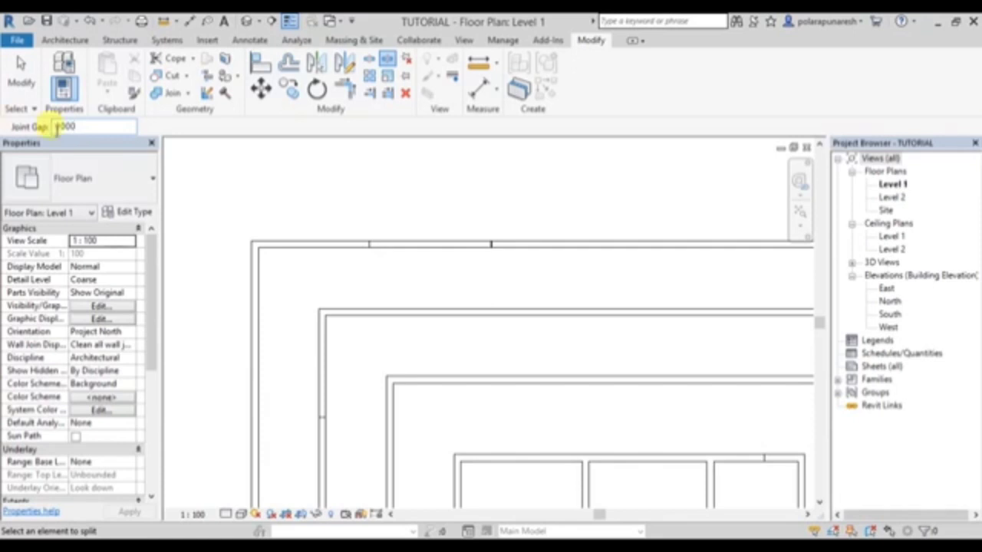
pyautogui.press('Return')
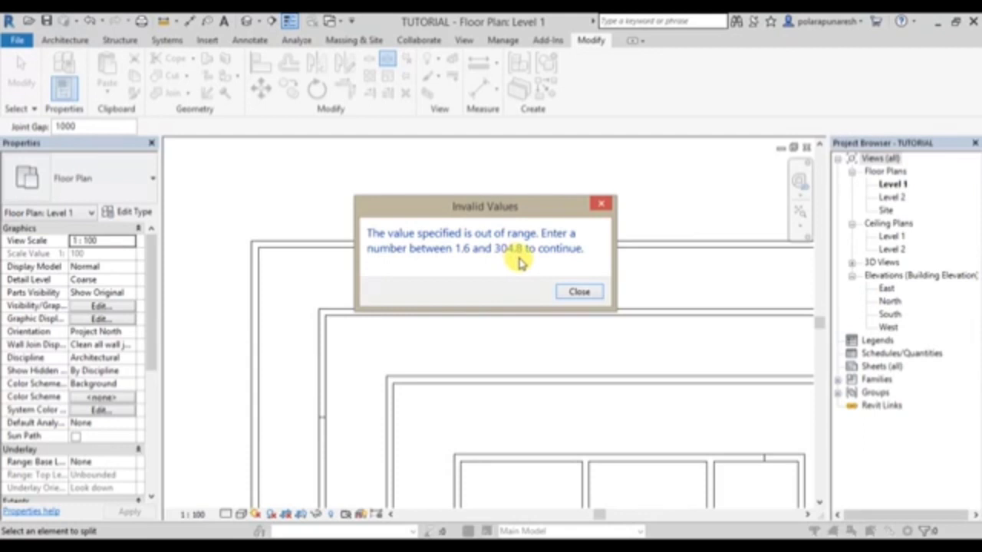
pyautogui.click(585, 293)
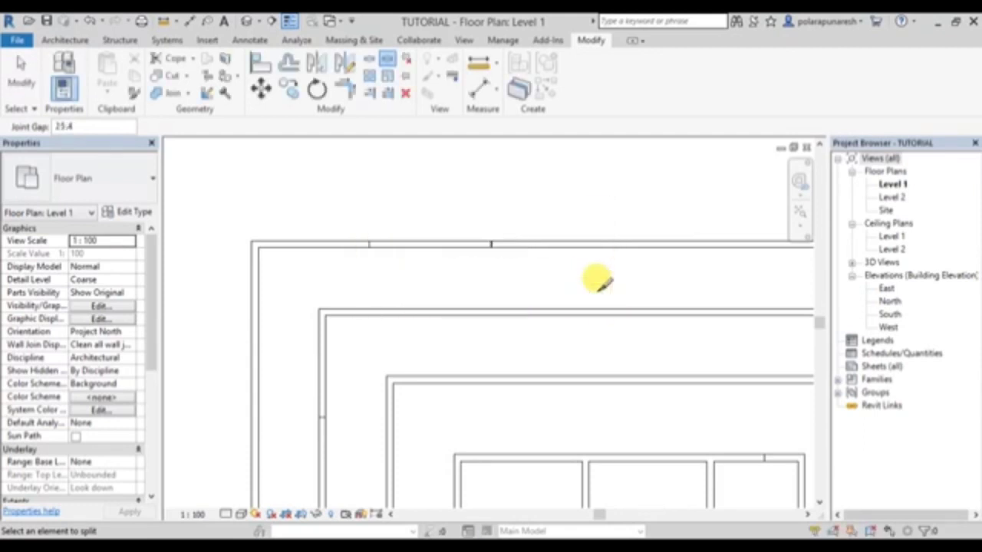
pyautogui.doubleClick(89, 127)
pyautogui.write('200')
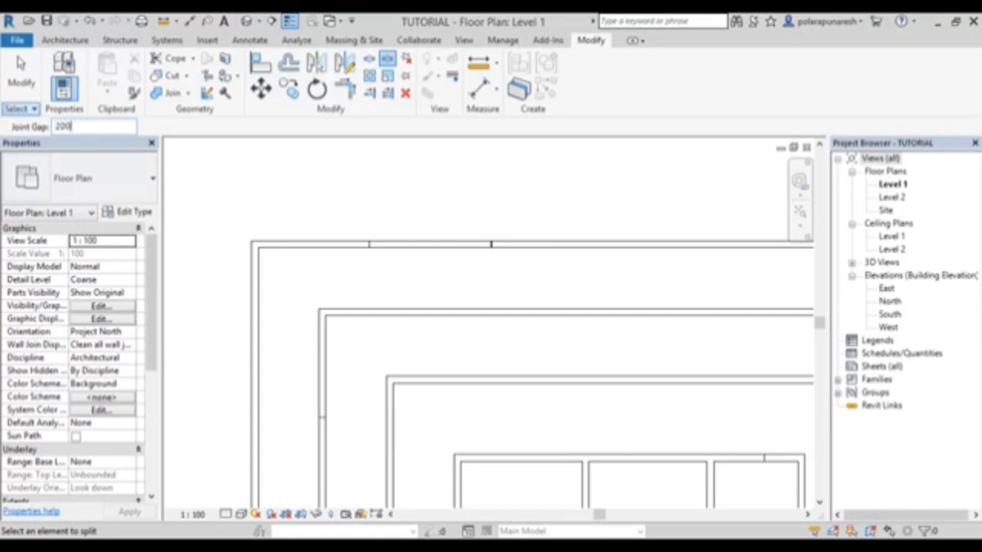
pyautogui.press('Return')
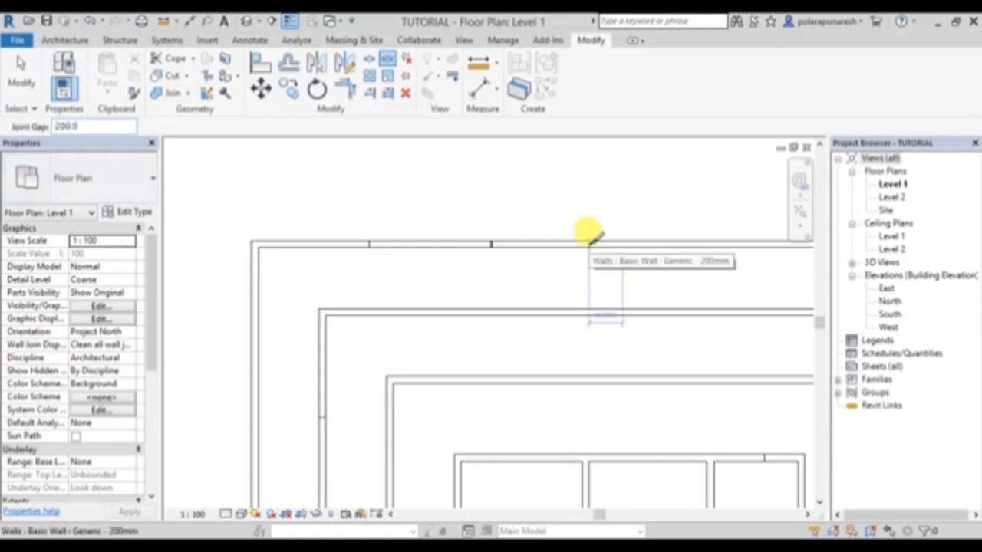
pyautogui.click(591, 243)
pyautogui.scroll(3, 603, 222)
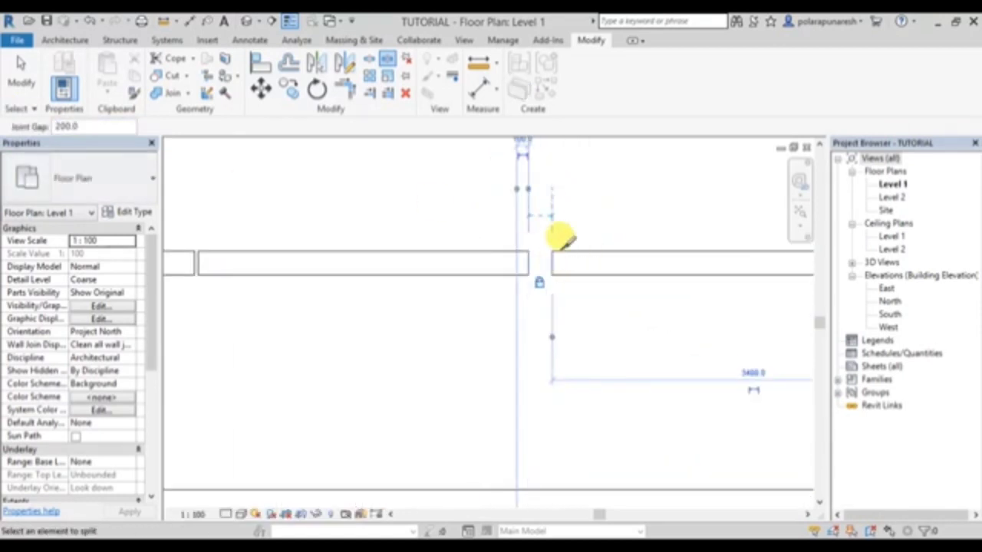
pyautogui.scroll(-3, 562, 222)
pyautogui.scroll(-2, 559, 191)
pyautogui.press('Escape')
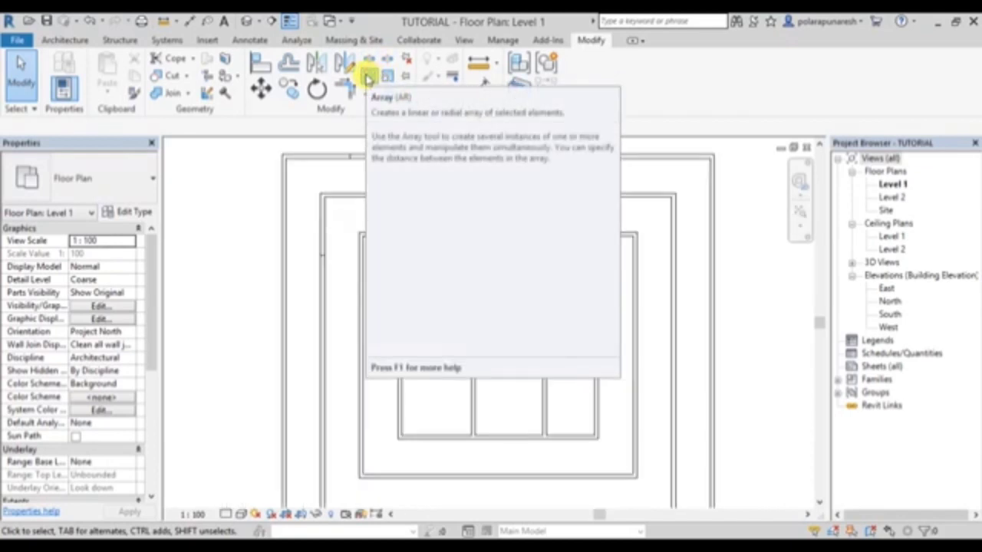
pyautogui.scroll(-2, 307, 160)
pyautogui.scroll(-1, 307, 160)
pyautogui.scroll(-2, 263, 230)
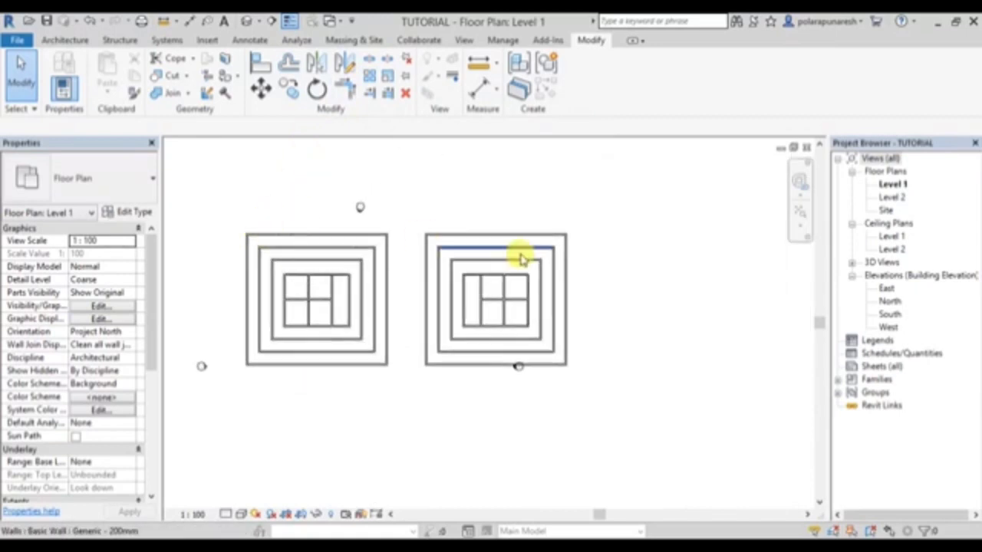
pyautogui.scroll(2, 521, 258)
pyautogui.scroll(-3, 519, 254)
pyautogui.scroll(-1, 526, 238)
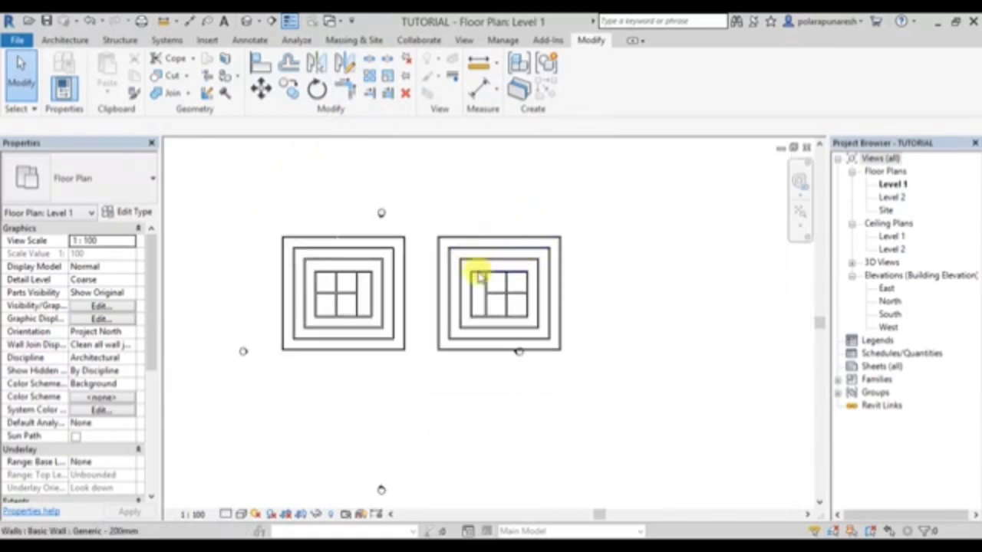
pyautogui.scroll(3, 526, 263)
pyautogui.scroll(-2, 522, 263)
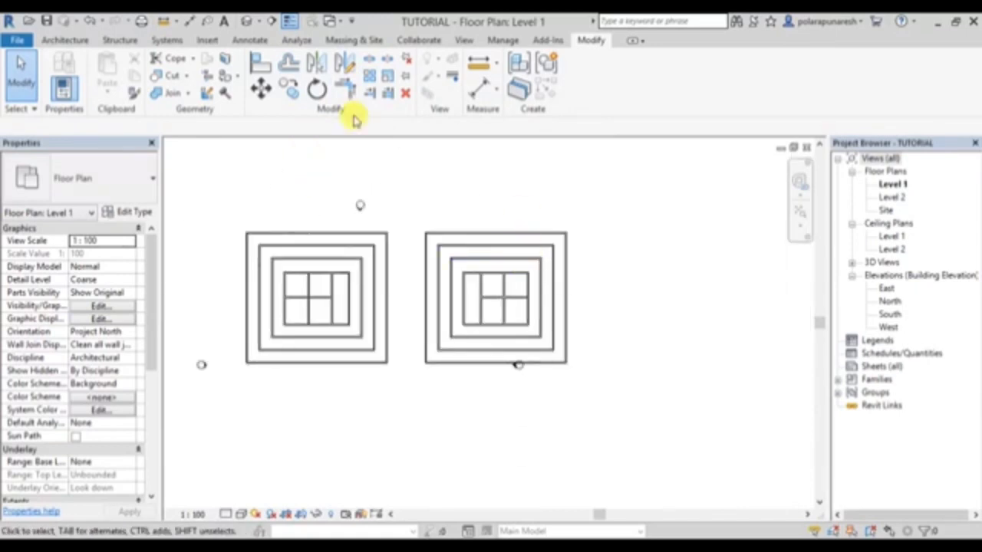
pyautogui.click(65, 40)
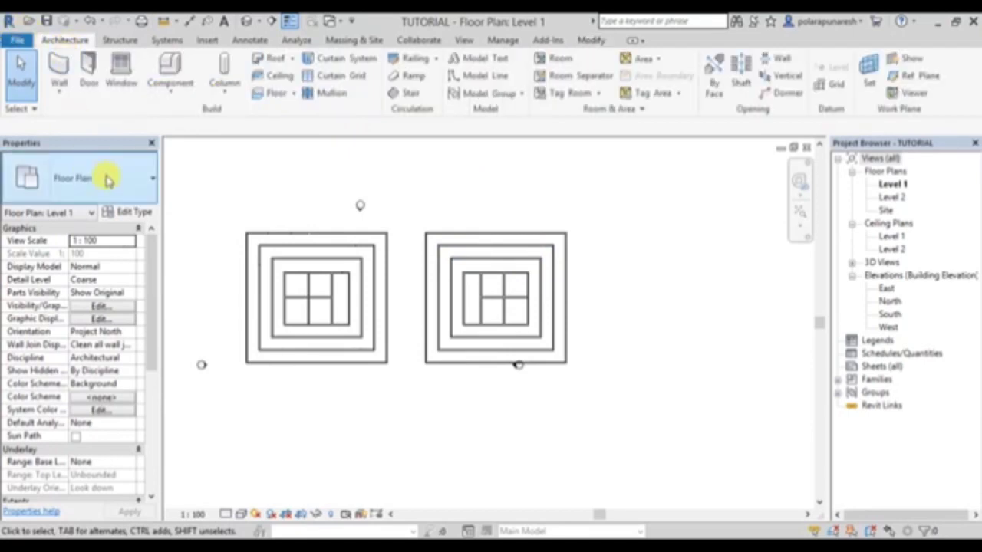
# - Draw a closed four-wall rectangle to the right of the wall rings
pyautogui.click(59, 65)
pyautogui.click(656, 265)
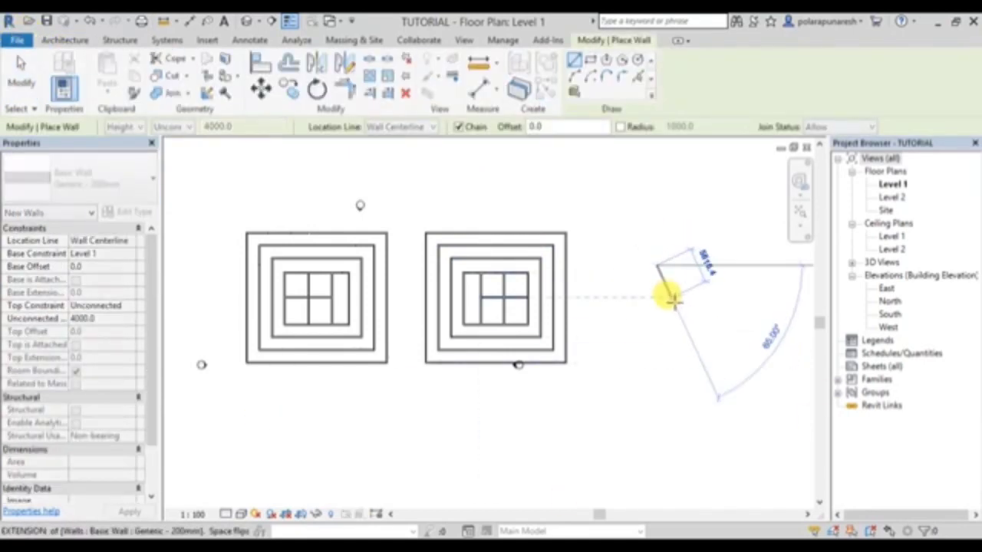
pyautogui.click(656, 294)
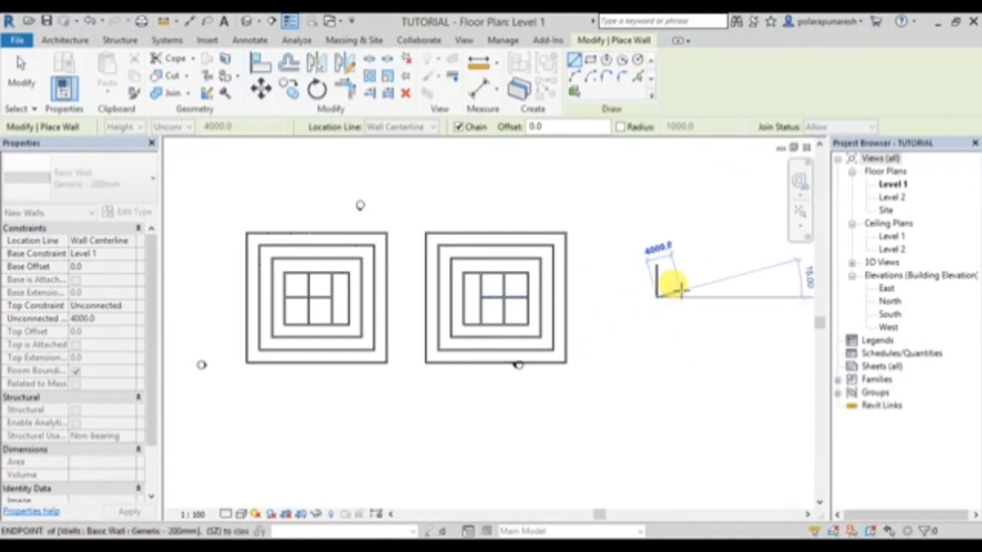
pyautogui.click(681, 296)
pyautogui.click(682, 265)
pyautogui.click(655, 265)
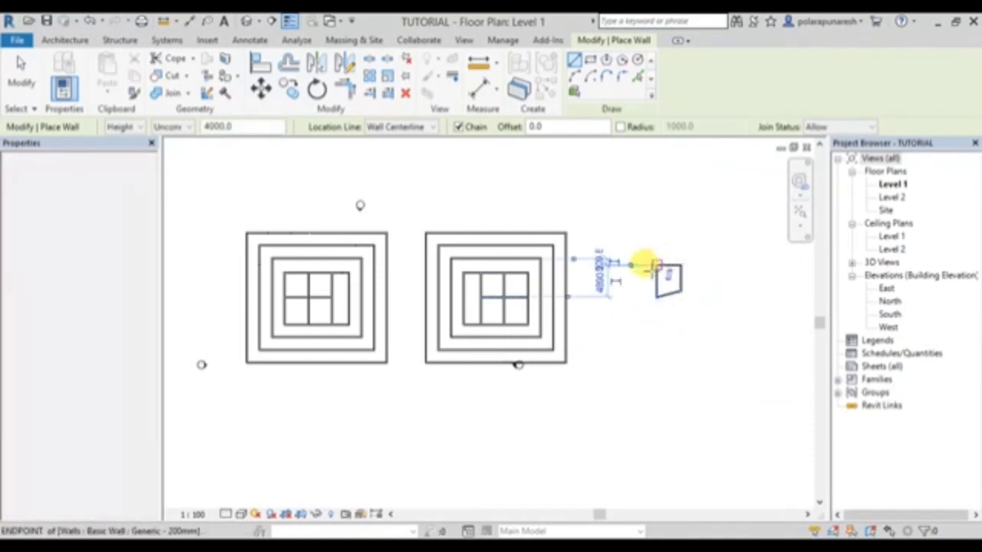
pyautogui.scroll(-2, 652, 275)
pyautogui.scroll(-2, 653, 273)
pyautogui.press('Escape')
pyautogui.press('Escape')
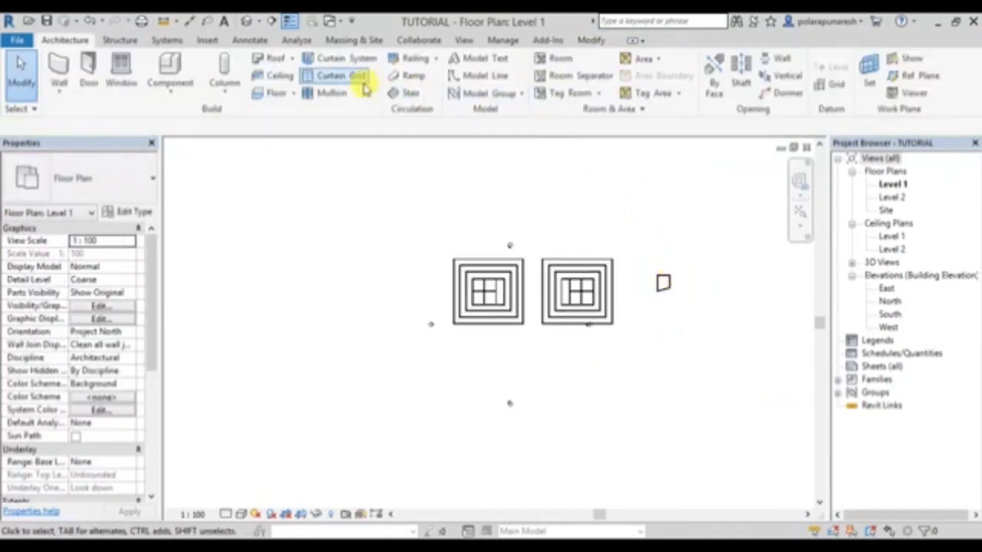
pyautogui.click(590, 40)
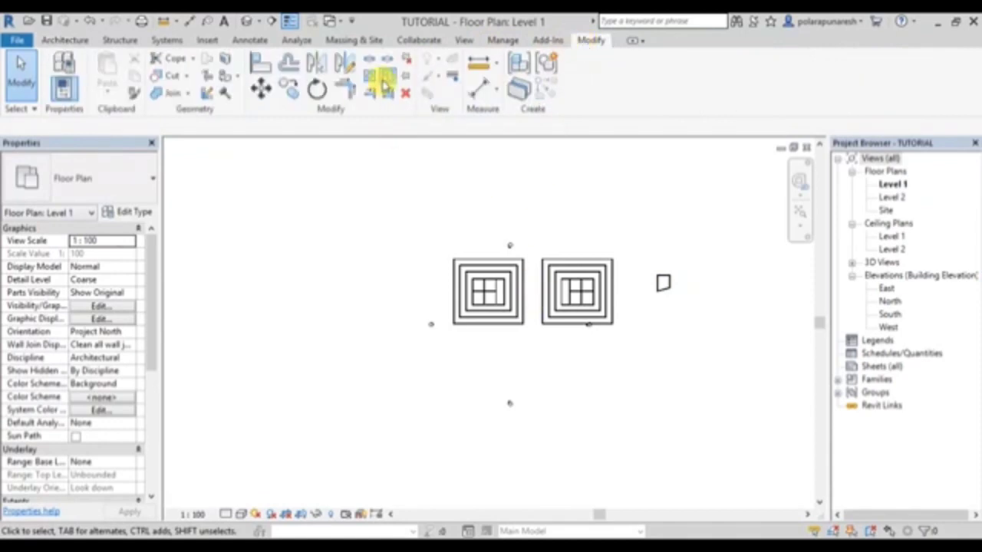
pyautogui.moveTo(645, 257); pyautogui.dragTo(702, 328)
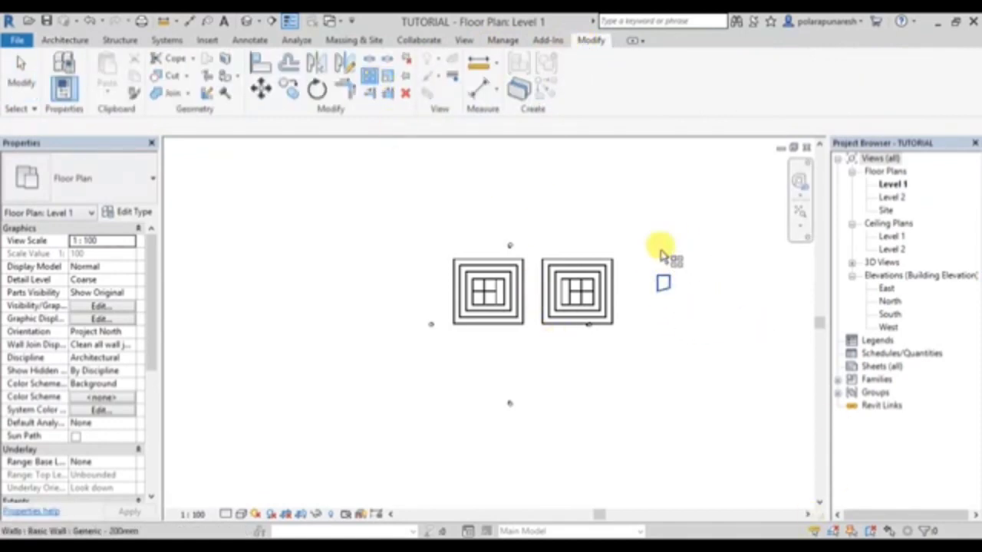
pyautogui.click(370, 76)
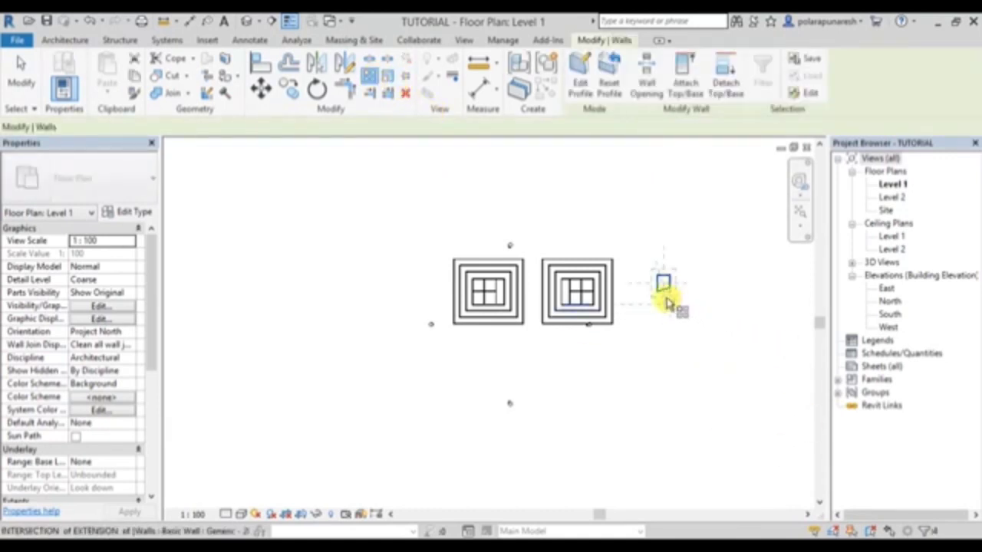
pyautogui.scroll(1, 664, 296)
pyautogui.scroll(-1, 664, 296)
pyautogui.scroll(1, 601, 322)
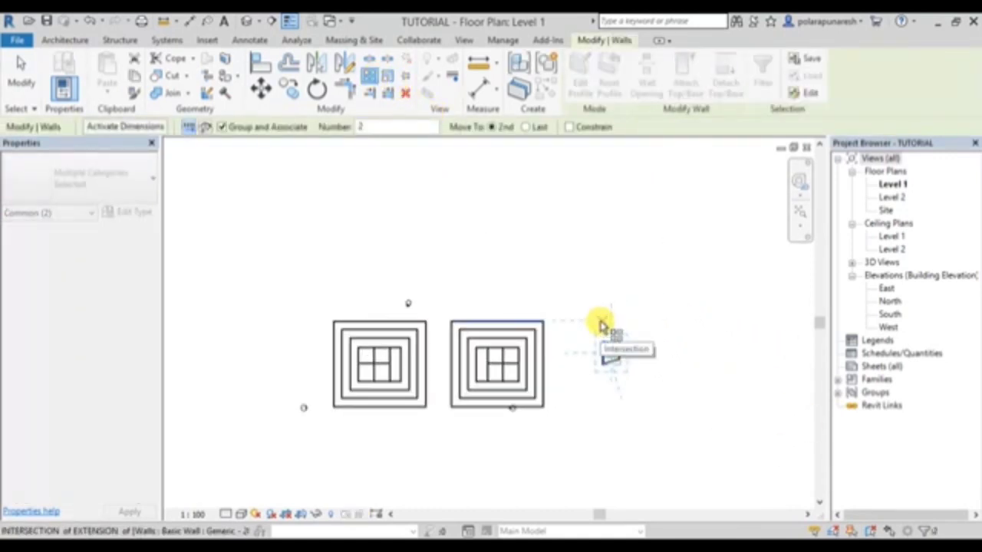
pyautogui.moveTo(599, 324); pyautogui.dragTo(536, 264, button='middle')
pyautogui.scroll(1, 533, 261)
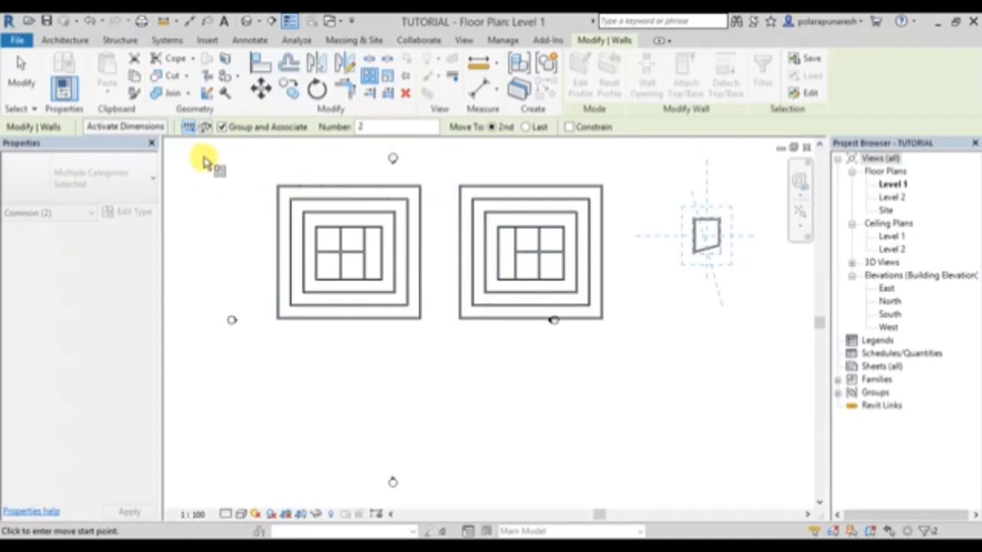
pyautogui.scroll(-1, 205, 162)
pyautogui.moveTo(206, 161); pyautogui.dragTo(215, 202, button='middle')
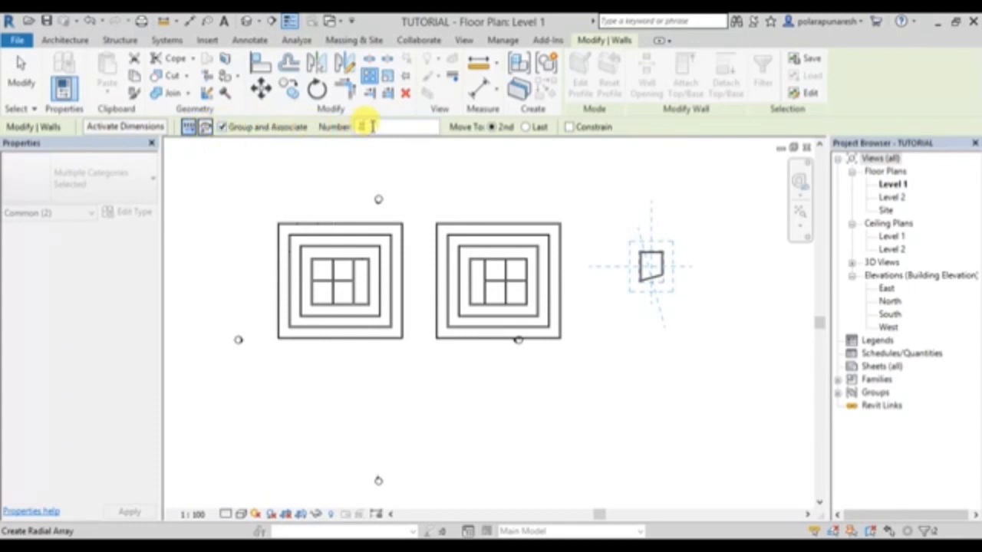
pyautogui.click(372, 127)
pyautogui.write('5')
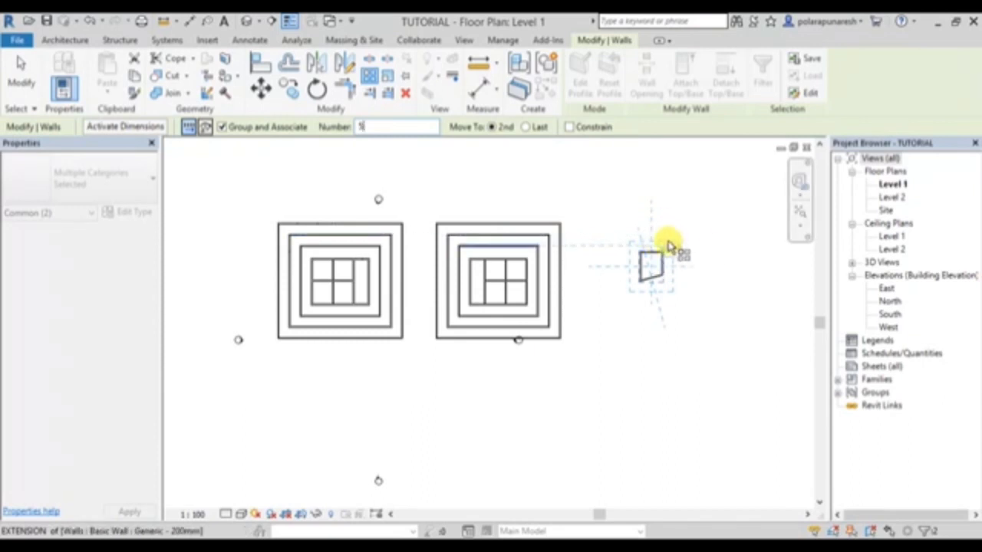
pyautogui.click(656, 255)
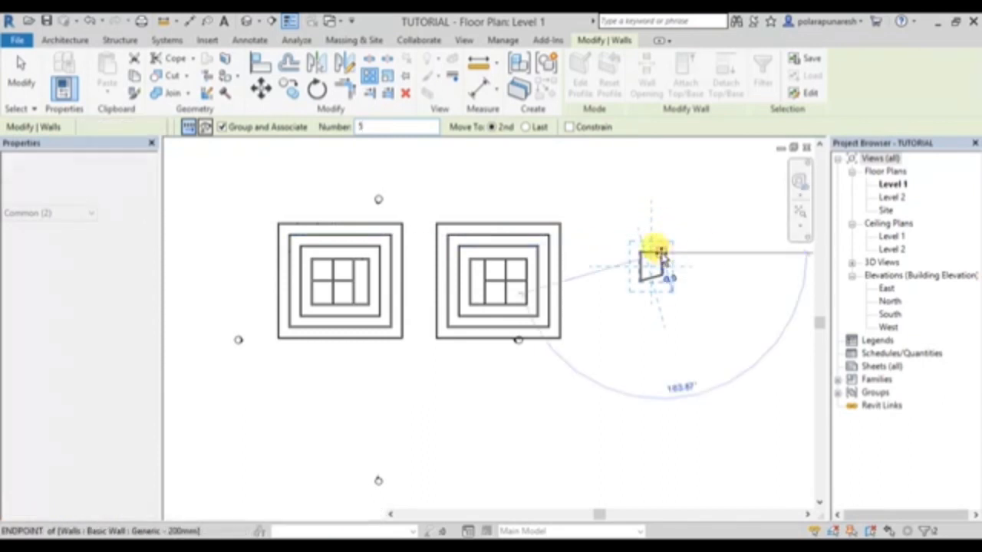
pyautogui.click(700, 252)
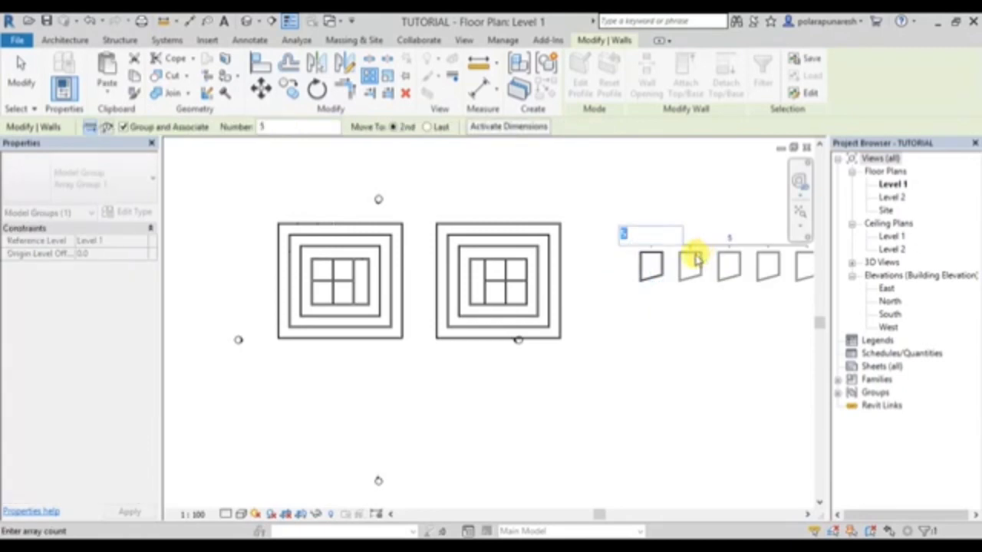
pyautogui.scroll(-2, 691, 257)
pyautogui.scroll(1, 606, 284)
pyautogui.scroll(3, 530, 307)
pyautogui.moveTo(530, 307); pyautogui.dragTo(509, 244, button='middle')
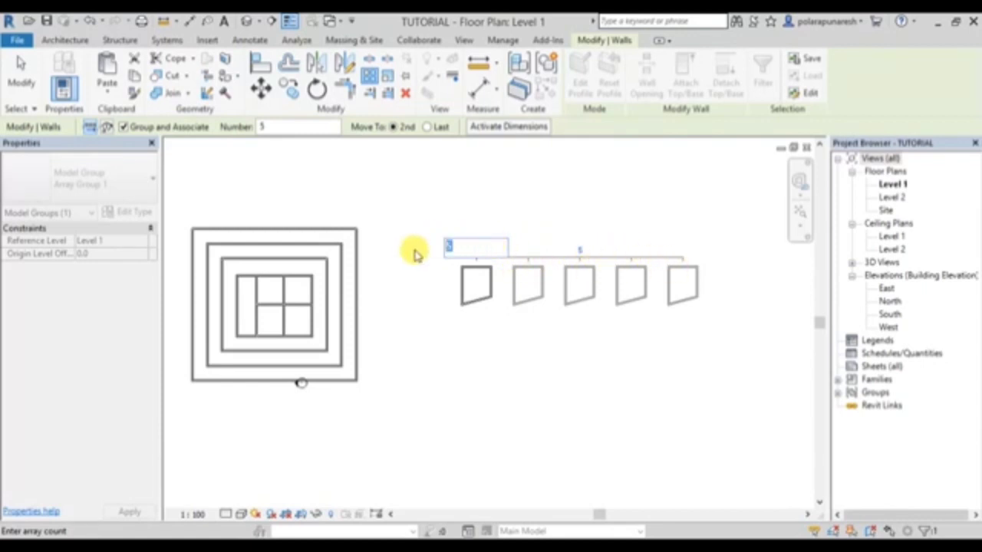
pyautogui.write('4')
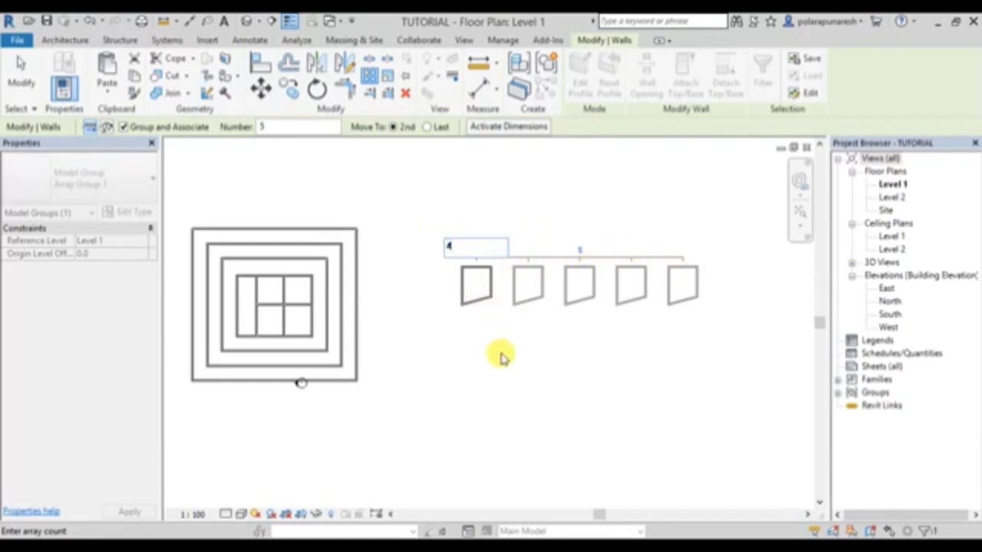
pyautogui.press('Return')
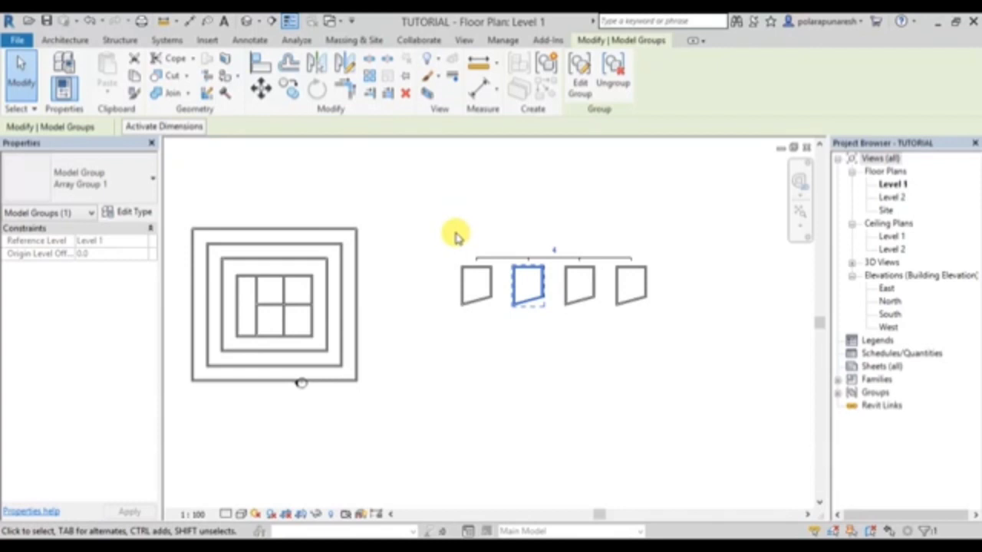
pyautogui.click(626, 257)
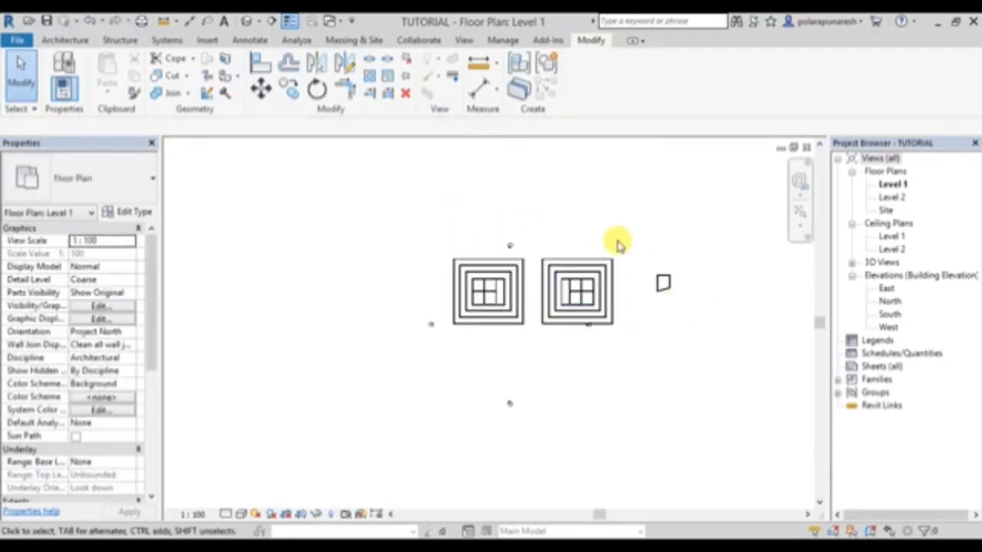
pyautogui.click(658, 281)
pyautogui.click(629, 210)
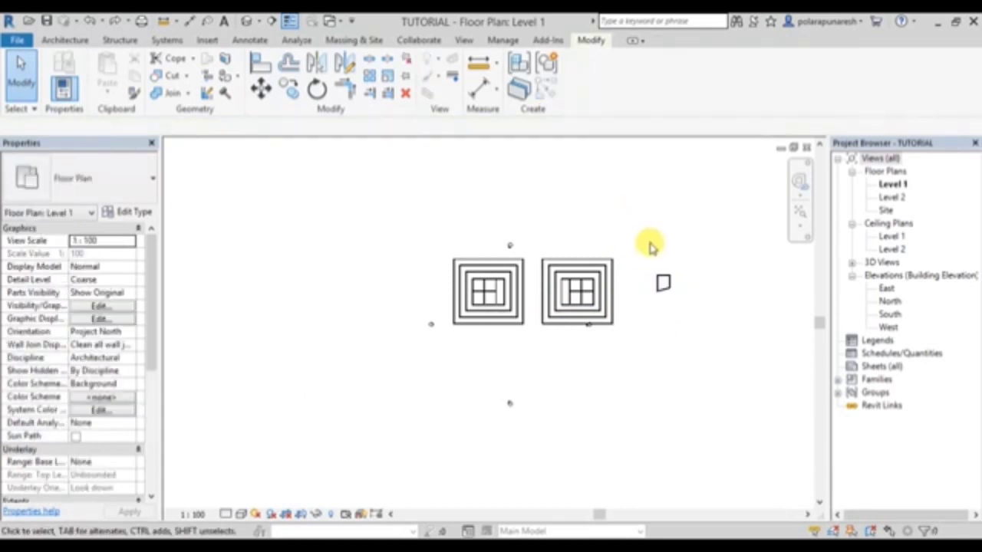
pyautogui.moveTo(649, 246); pyautogui.dragTo(682, 346)
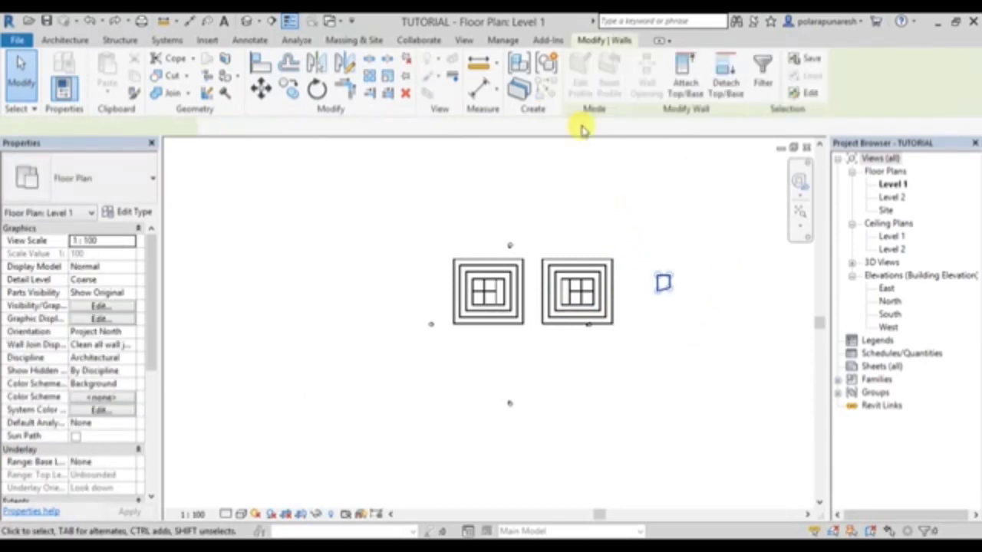
pyautogui.click(374, 80)
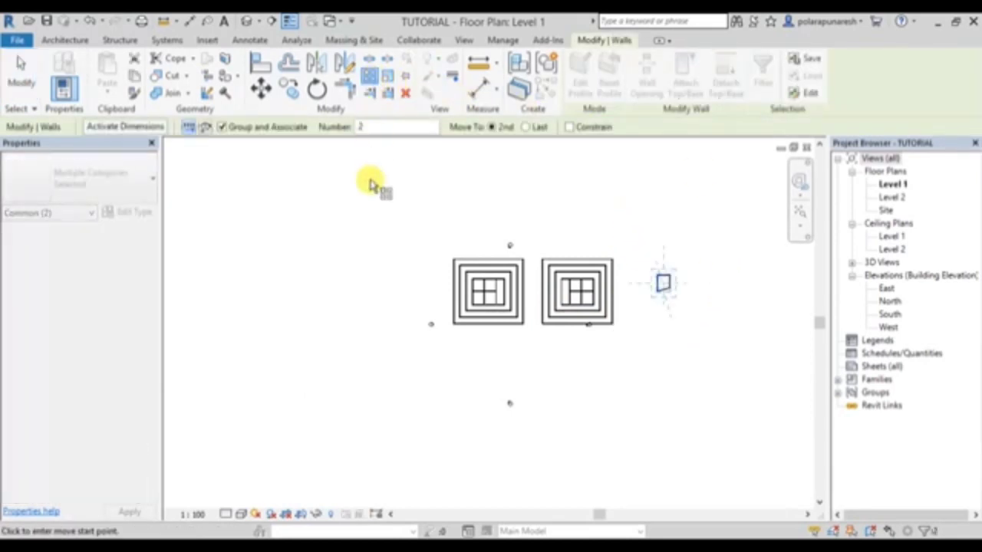
pyautogui.click(528, 129)
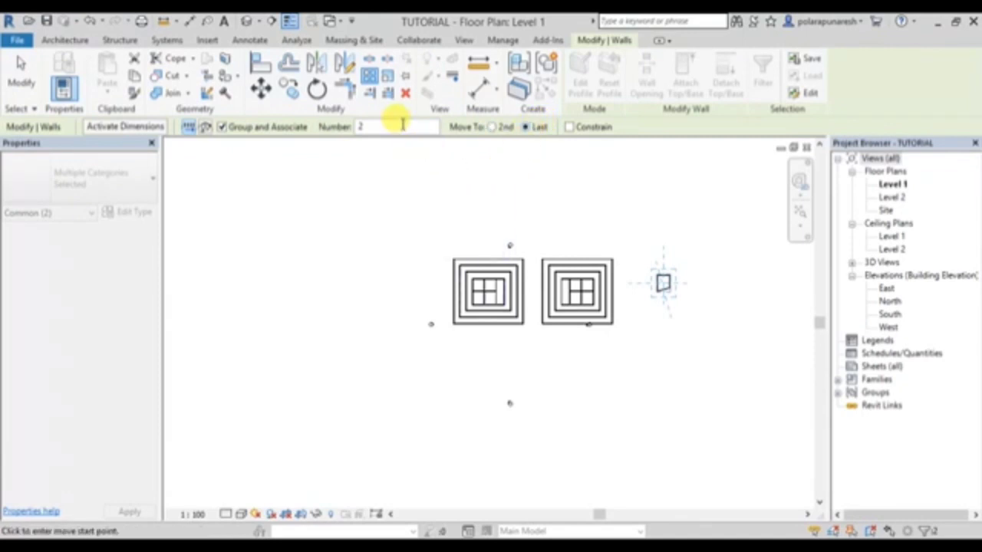
pyautogui.doubleClick(395, 126)
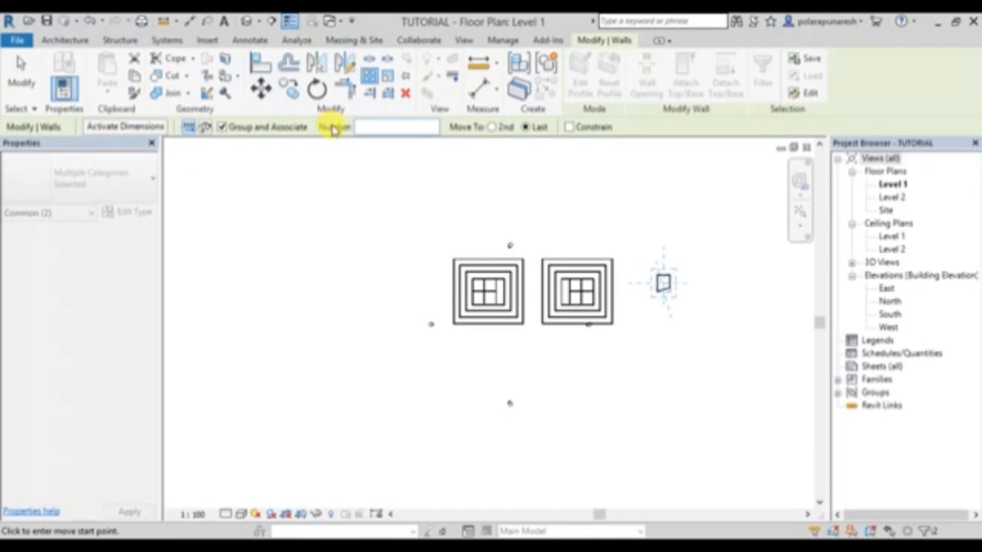
pyautogui.write('5')
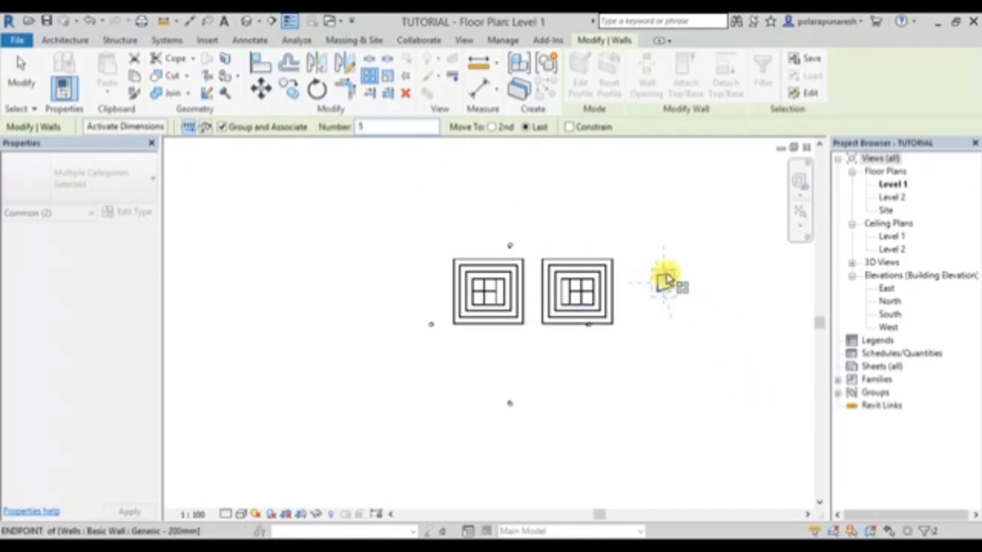
pyautogui.click(665, 280)
pyautogui.click(688, 272)
pyautogui.scroll(-2, 643, 366)
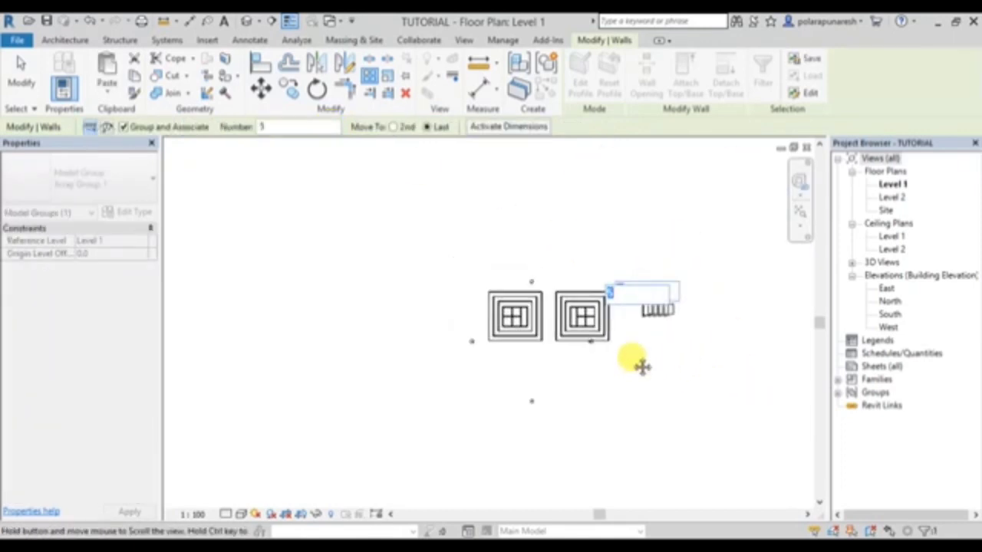
pyautogui.scroll(3, 596, 330)
pyautogui.moveTo(597, 332); pyautogui.dragTo(555, 379, button='middle')
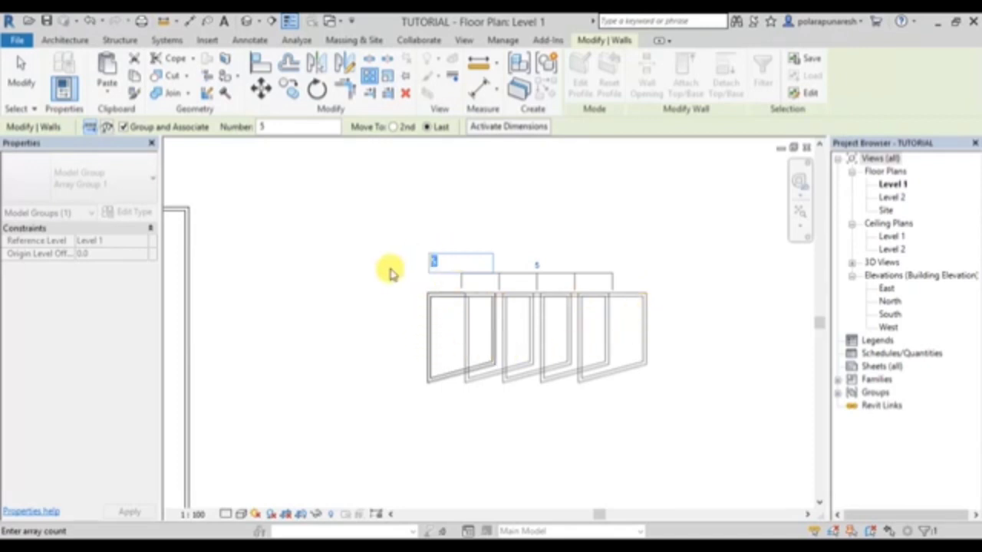
pyautogui.write('2')
pyautogui.press('Return')
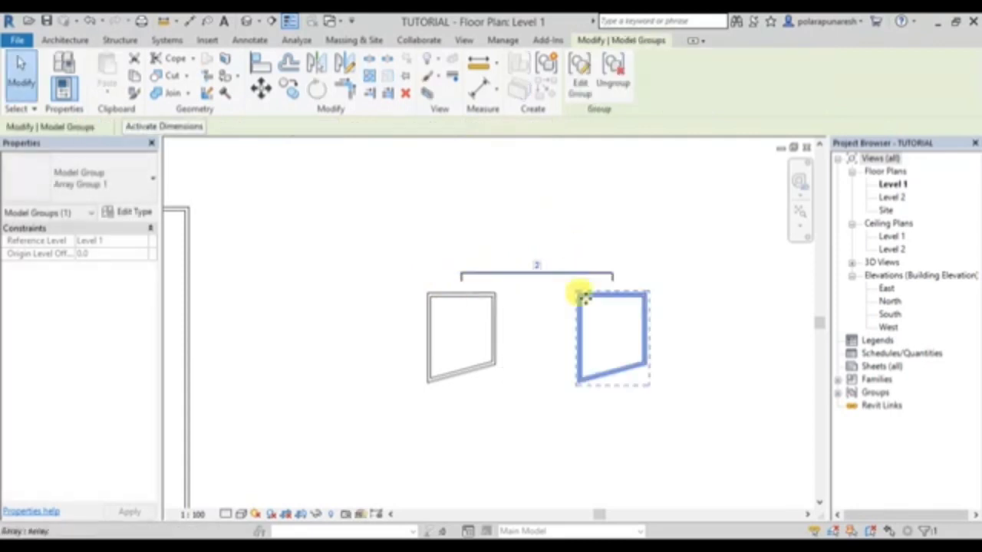
pyautogui.scroll(-1, 637, 318)
pyautogui.scroll(-3, 583, 315)
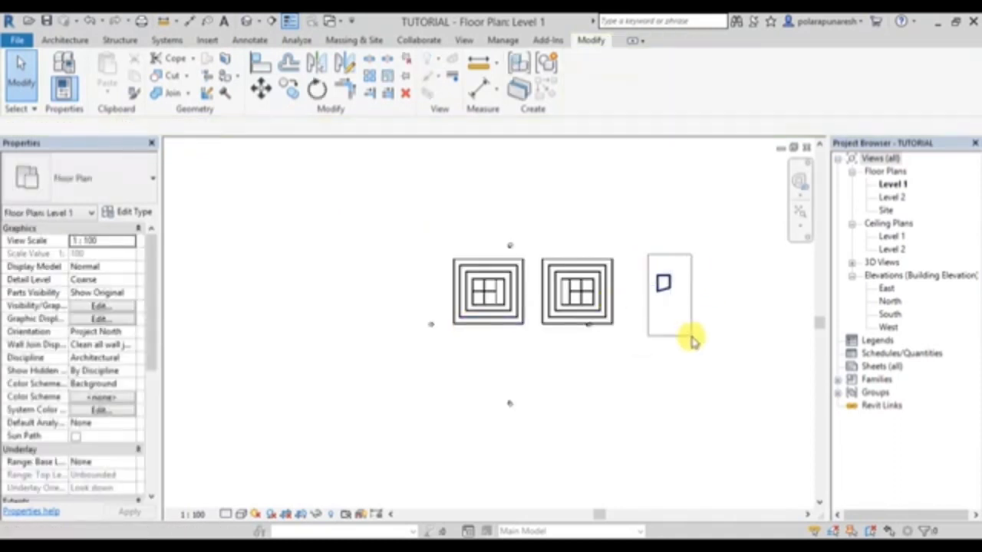
# - Select the small wall box, start Array (AR), switch to Radial and set 6 copies
pyautogui.moveTo(692, 341); pyautogui.dragTo(694, 343)
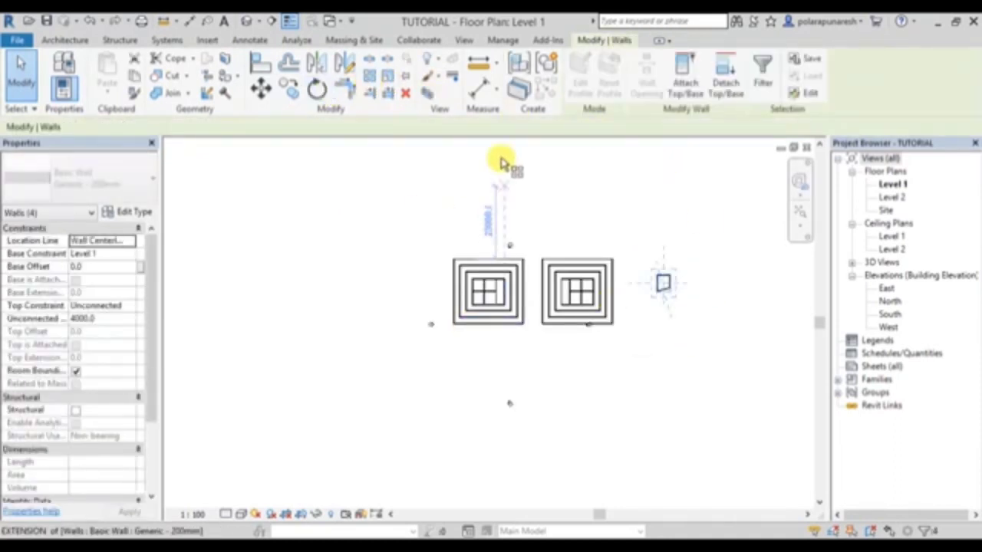
pyautogui.press('a')
pyautogui.press('r')
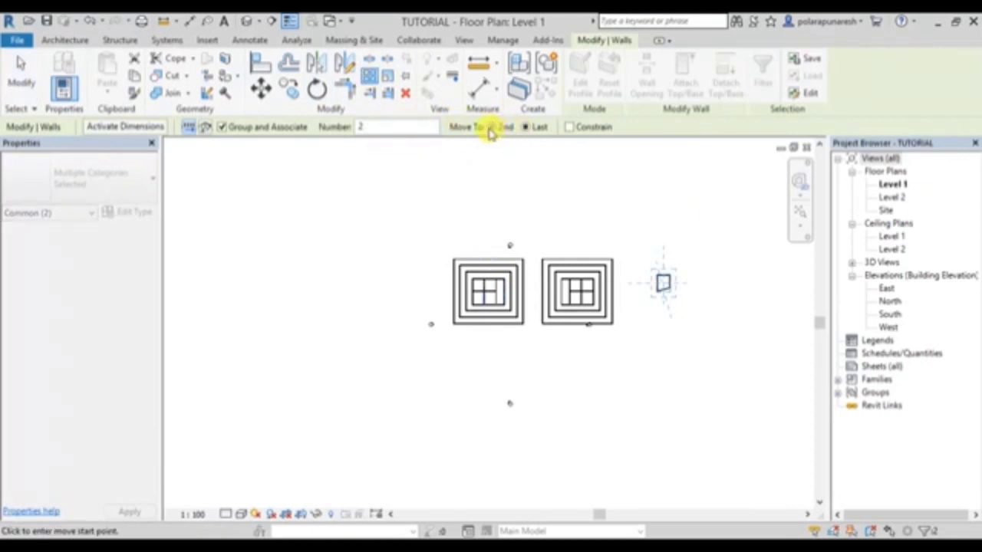
pyautogui.click(492, 129)
pyautogui.click(561, 257)
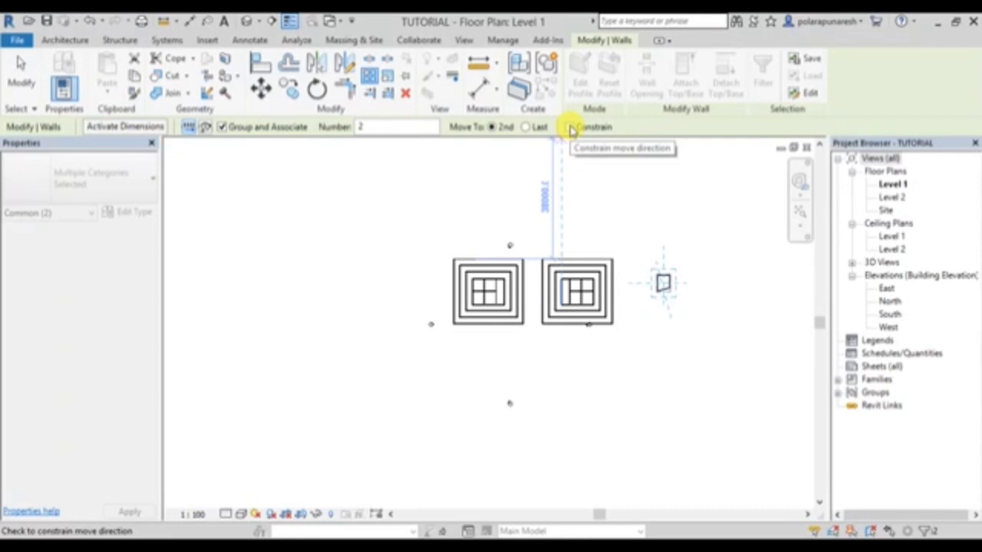
pyautogui.click(207, 130)
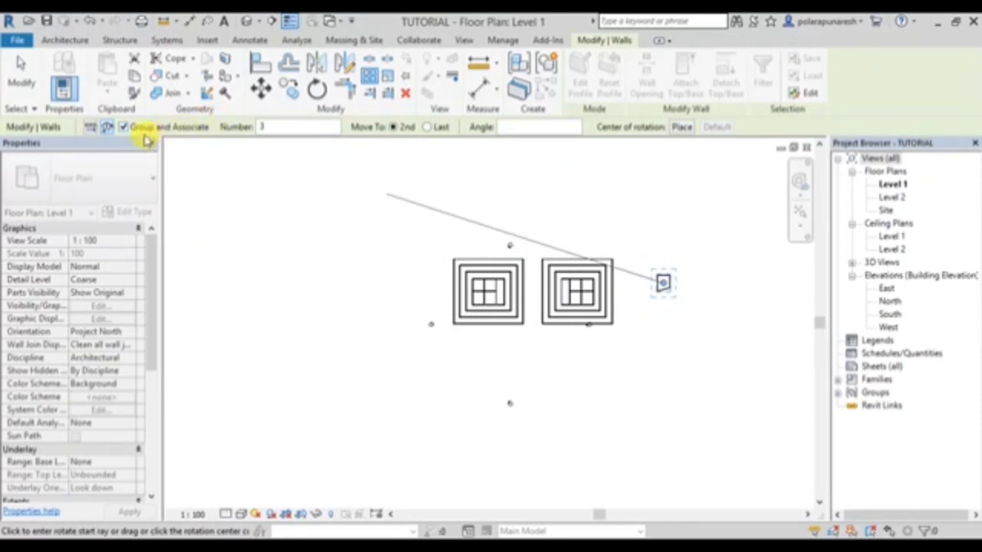
pyautogui.doubleClick(274, 125)
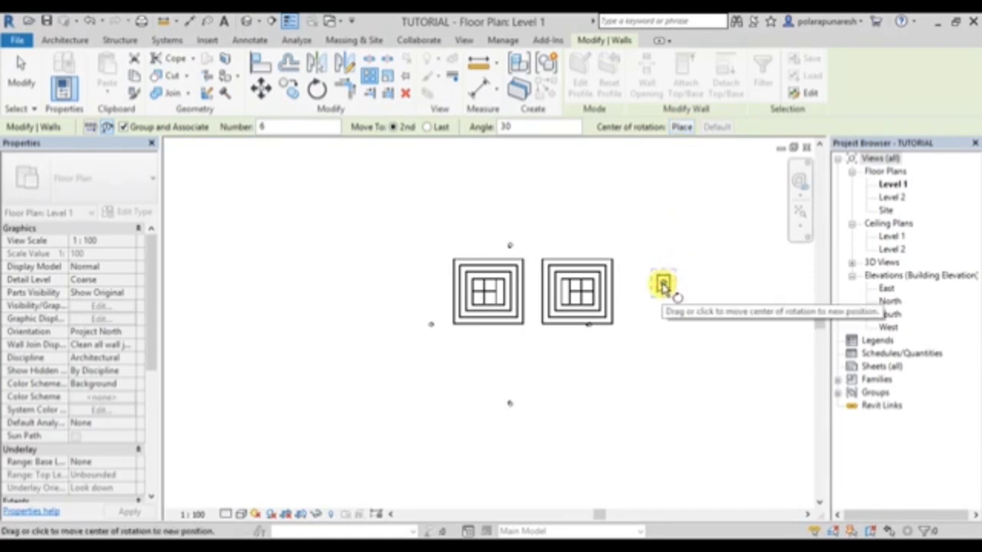
# - Radially array the small wall box into six copies around a centre point just below it
pyautogui.click(682, 126)
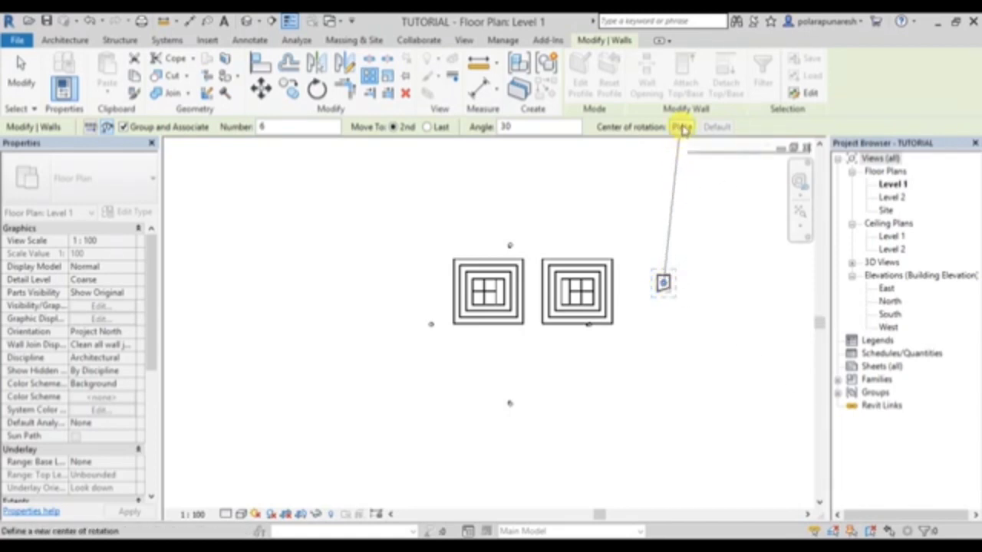
pyautogui.click(661, 309)
pyautogui.scroll(3, 661, 307)
pyautogui.scroll(3, 667, 316)
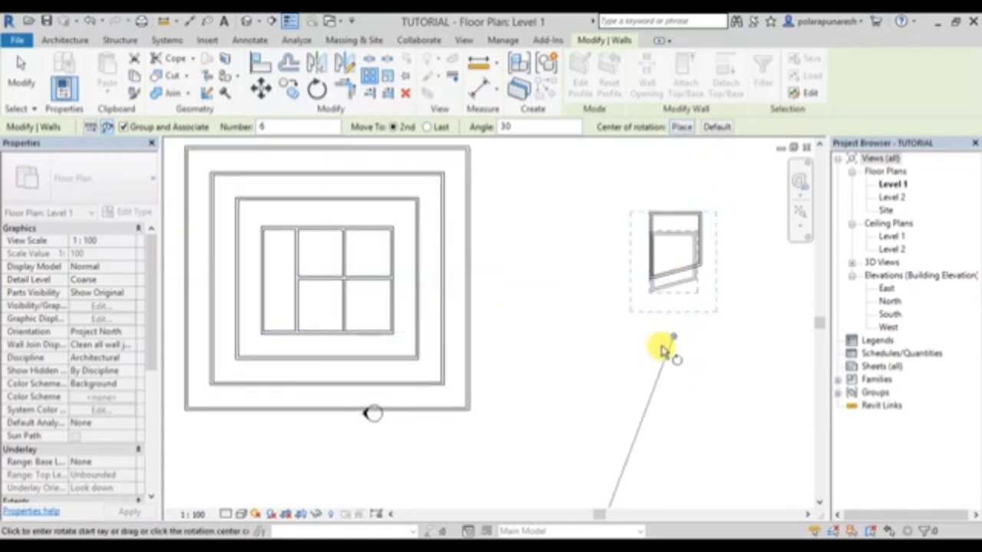
pyautogui.scroll(-2, 665, 346)
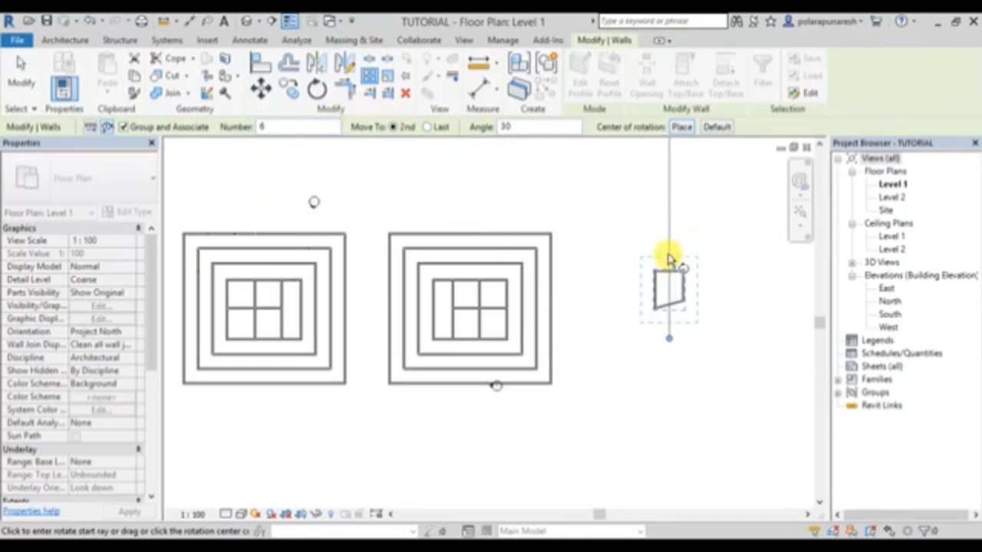
pyautogui.click(669, 259)
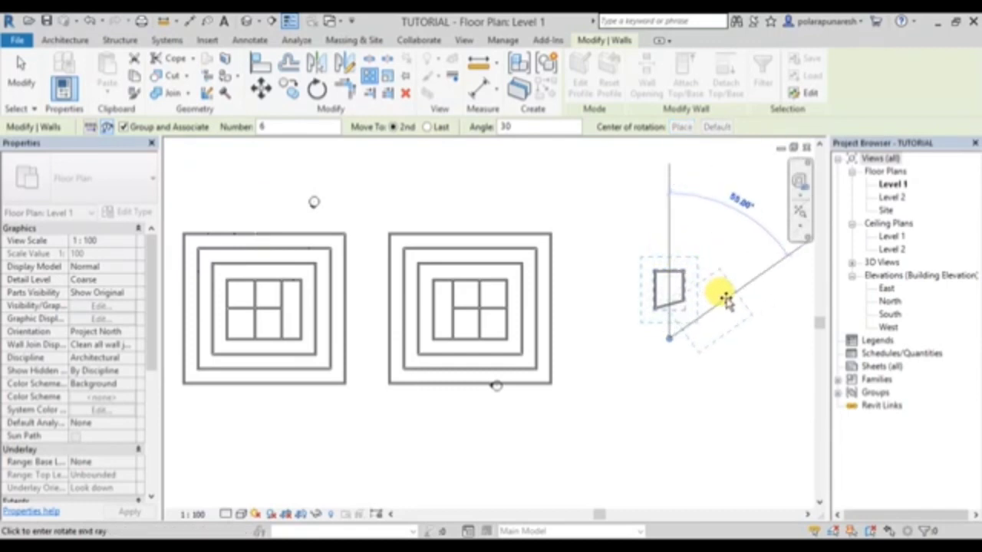
pyautogui.click(727, 302)
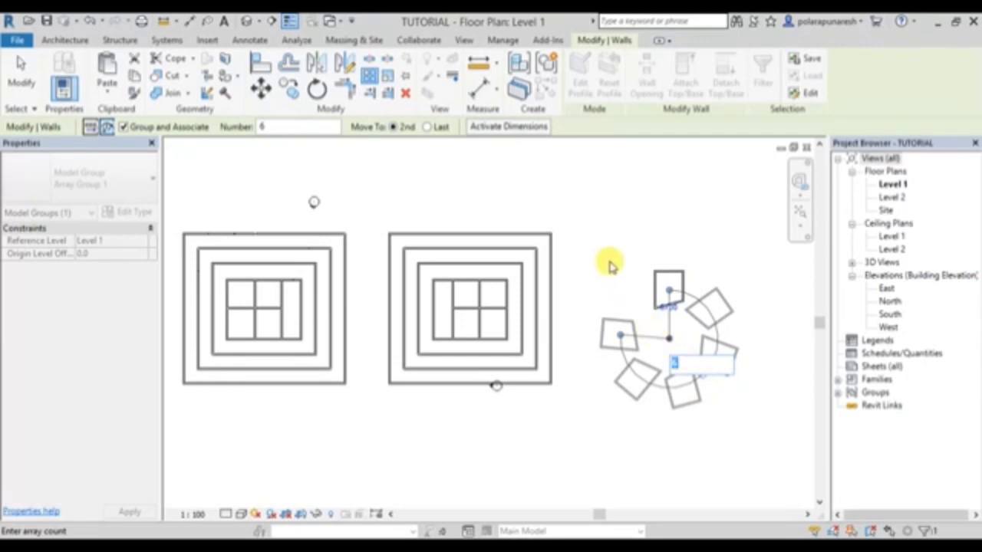
pyautogui.press('Return')
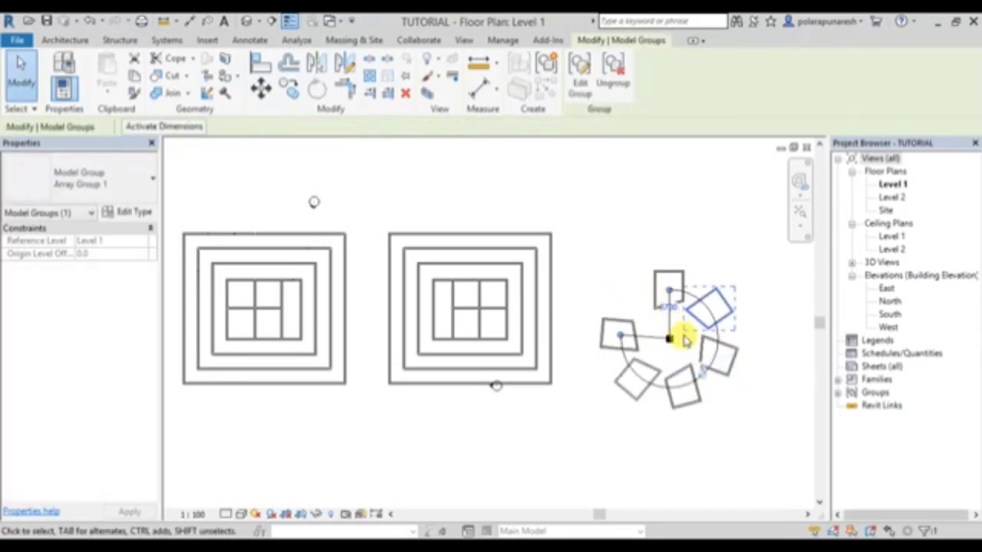
pyautogui.press('Escape')
pyautogui.click(679, 290)
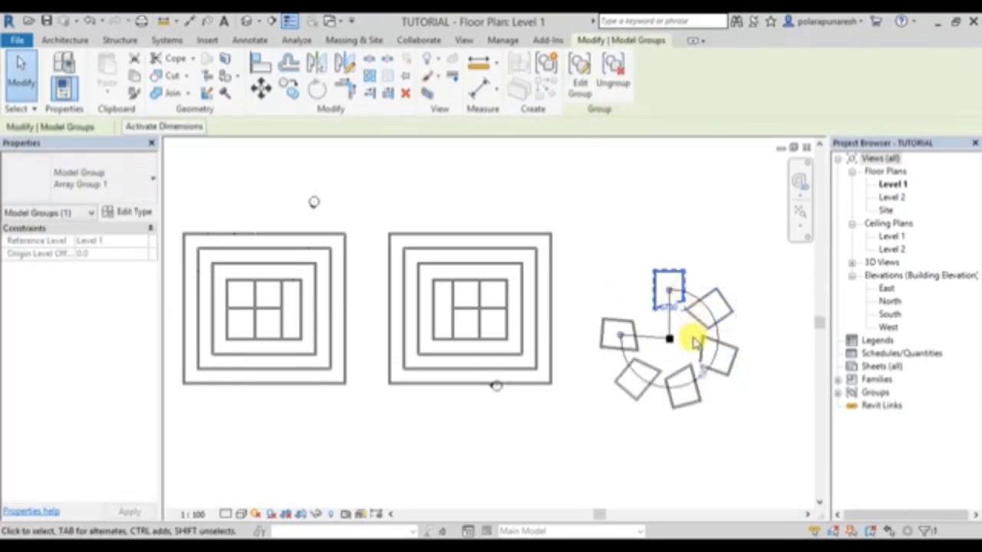
pyautogui.scroll(3, 691, 343)
pyautogui.scroll(-2, 691, 342)
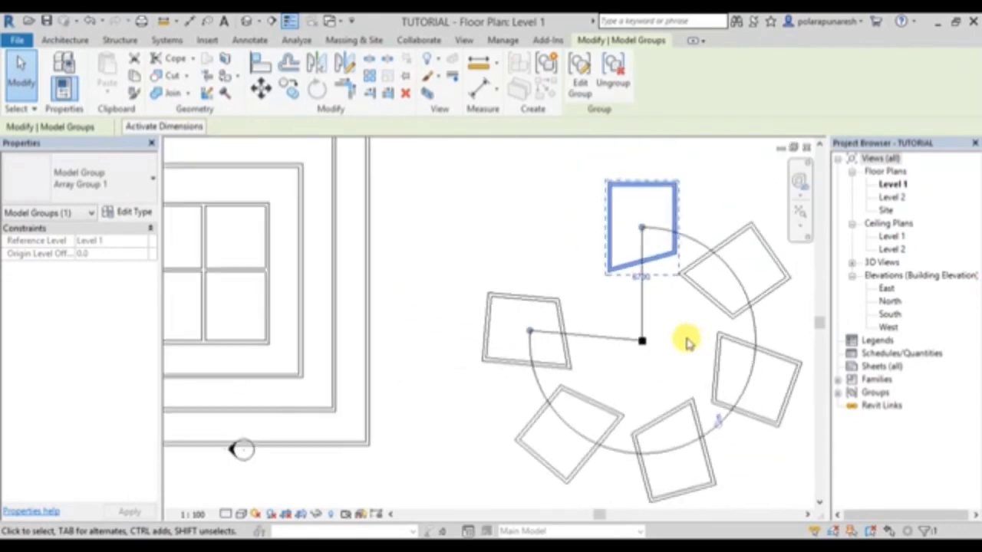
pyautogui.scroll(-2, 690, 343)
pyautogui.scroll(-1, 690, 343)
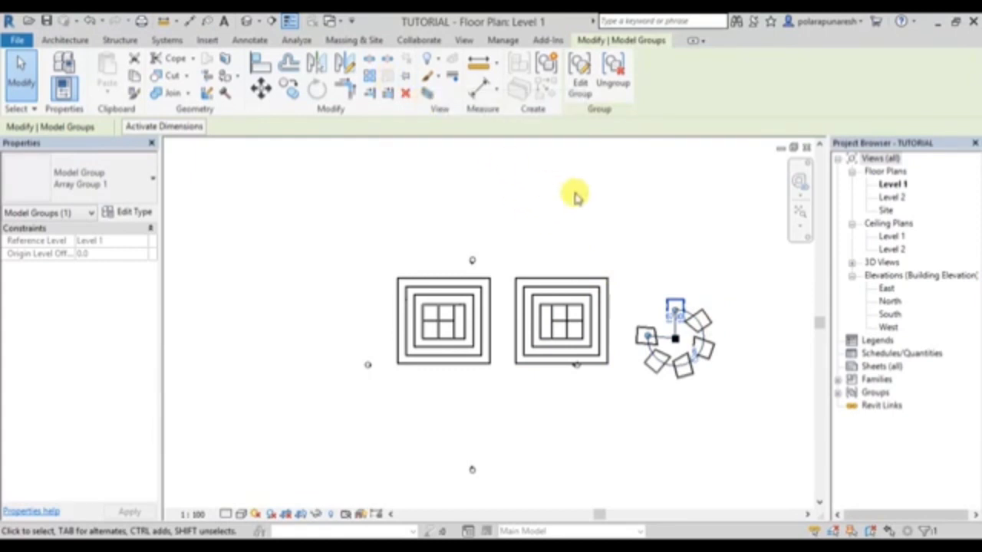
pyautogui.click(651, 226)
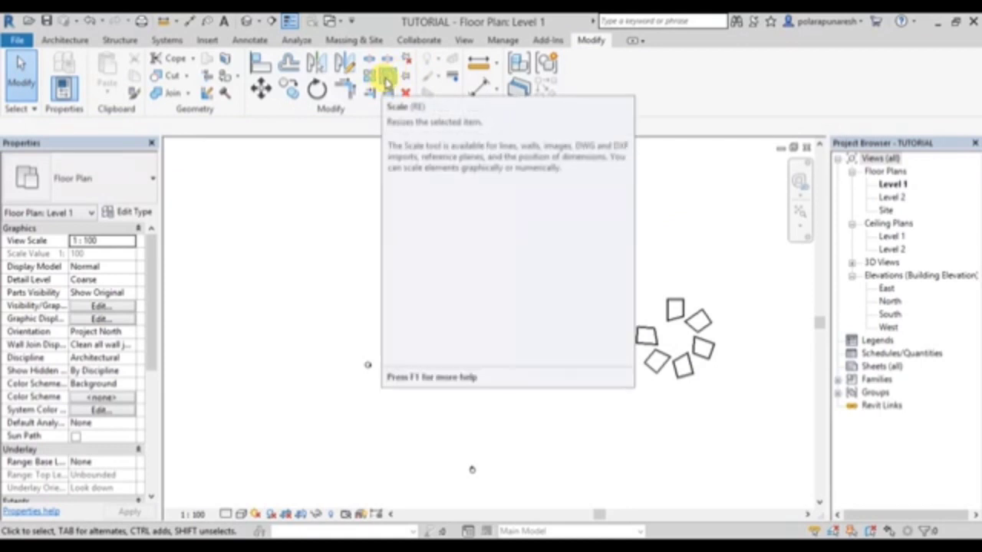
pyautogui.moveTo(386, 80)
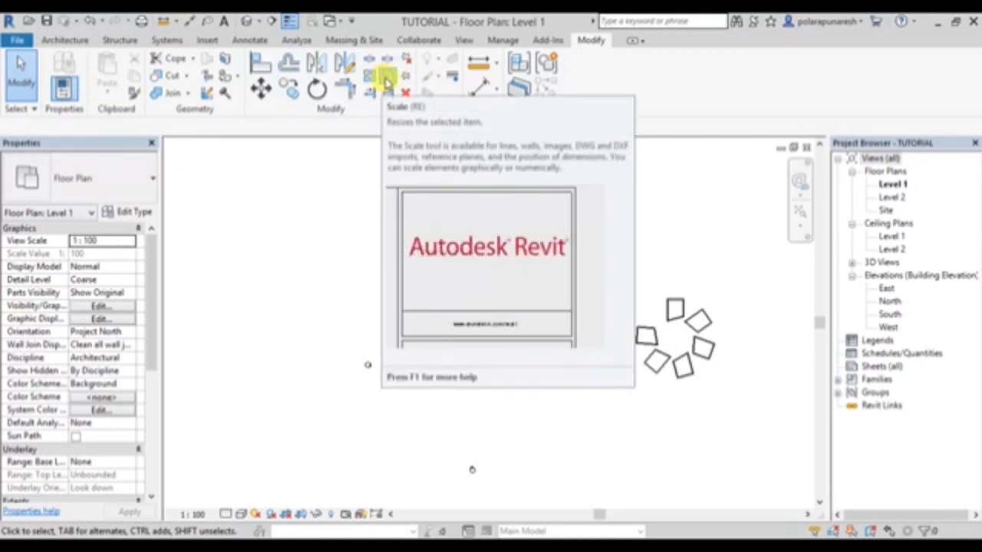
# - Select the right window box's left wall, clear the selection, and switch to the Architecture tools
pyautogui.scroll(2, 667, 306)
pyautogui.scroll(2, 680, 322)
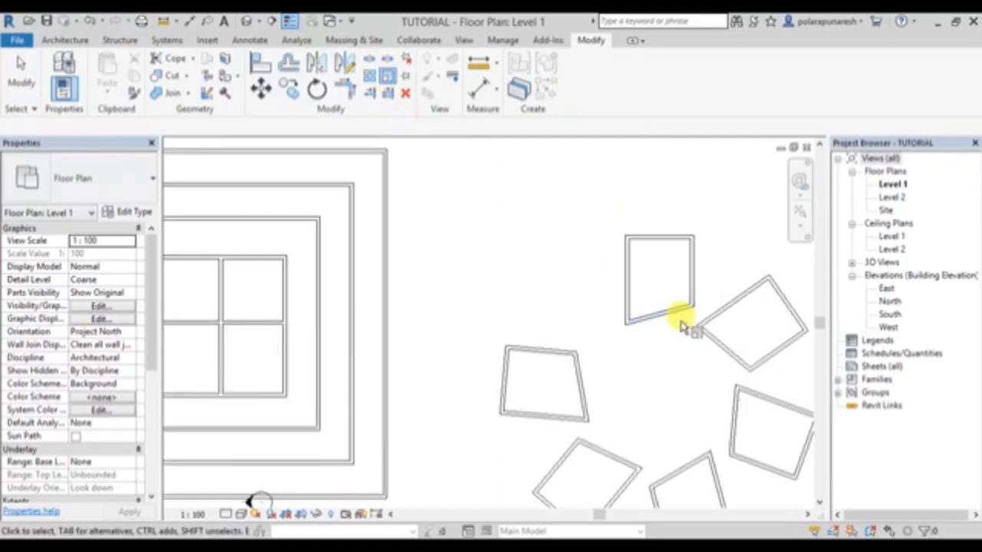
pyautogui.scroll(-2, 680, 324)
pyautogui.scroll(-2, 657, 325)
pyautogui.scroll(2, 468, 283)
pyautogui.scroll(1, 491, 268)
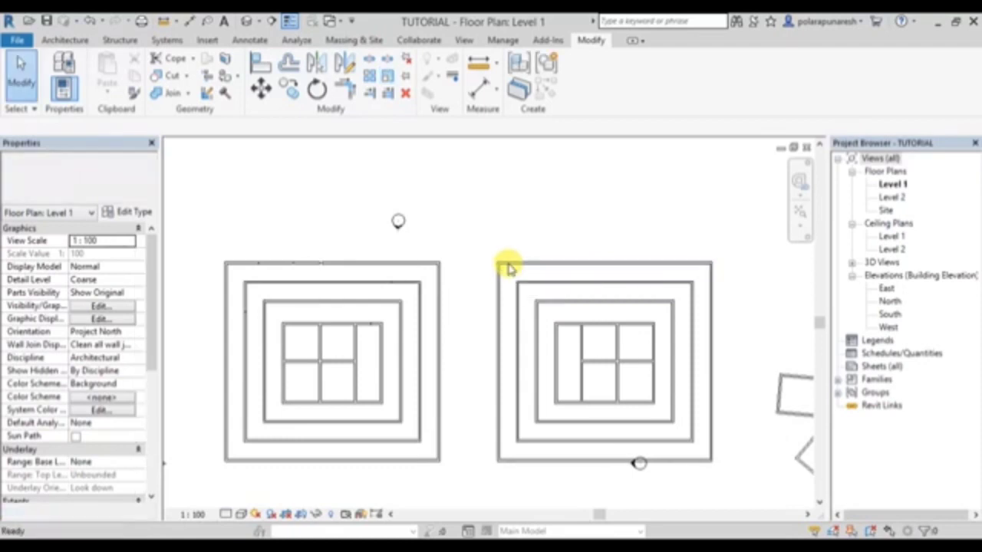
pyautogui.click(503, 295)
pyautogui.scroll(-2, 502, 284)
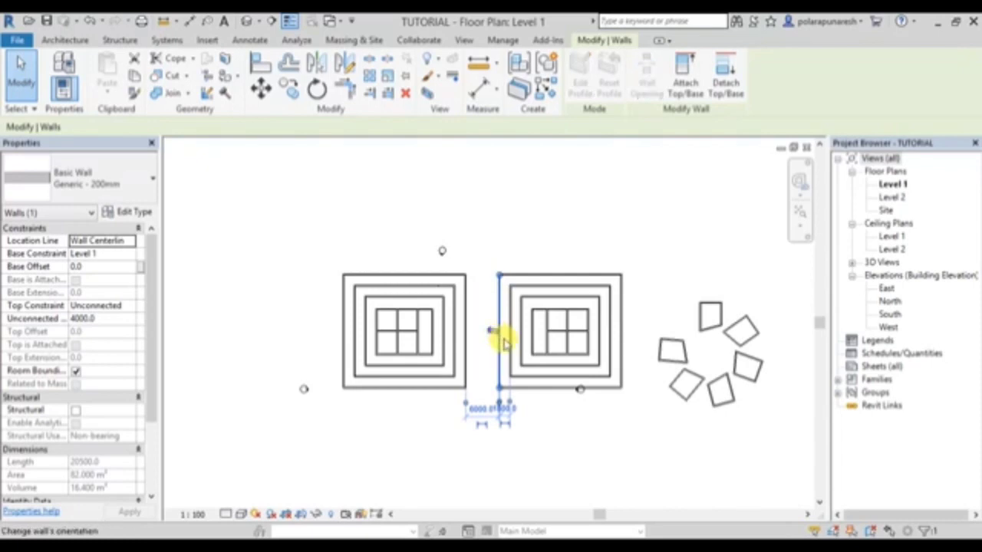
pyautogui.scroll(2, 500, 338)
pyautogui.press('Escape')
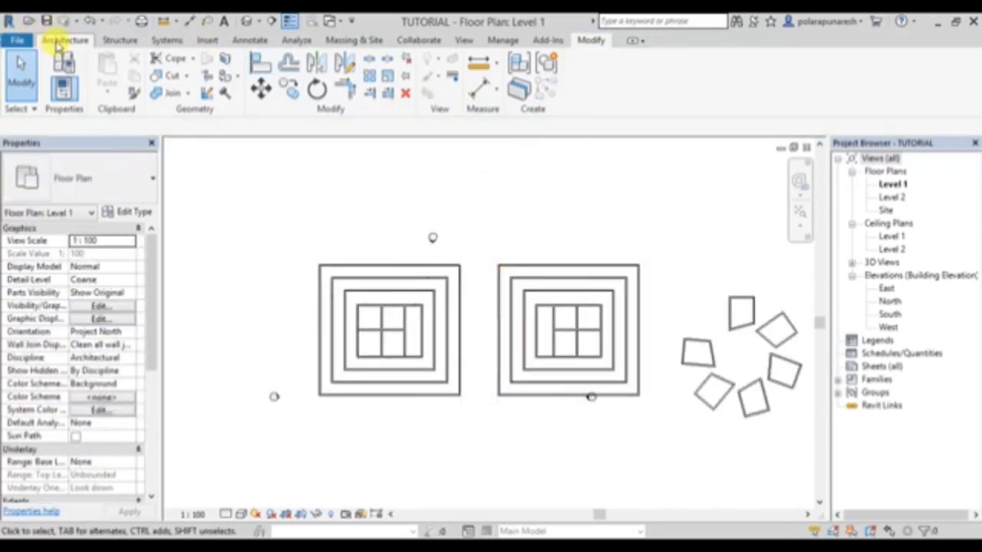
pyautogui.click(60, 42)
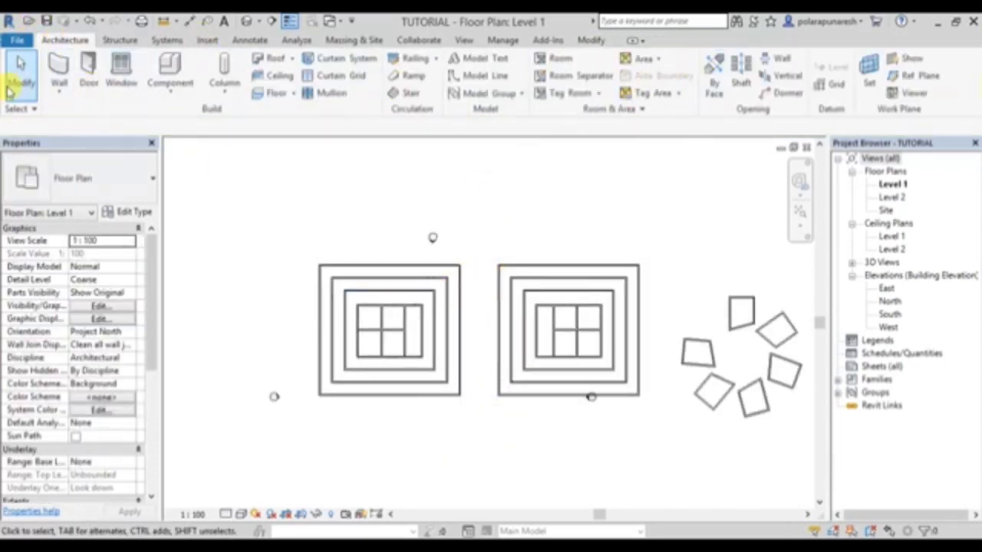
# - Draw a rectangular four-wall box above the two nested-ring layouts
pyautogui.click(59, 77)
pyautogui.click(590, 61)
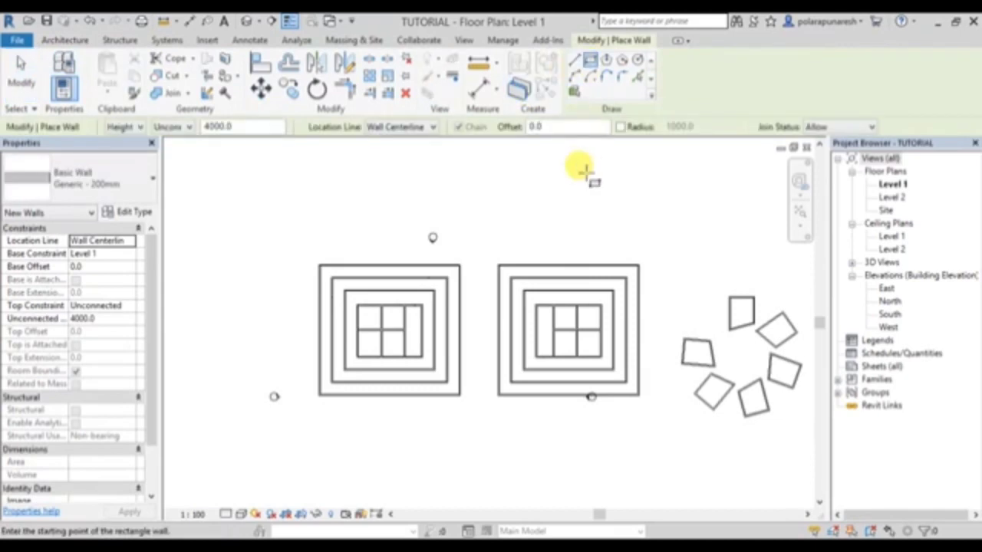
pyautogui.click(581, 168)
pyautogui.scroll(-3, 614, 207)
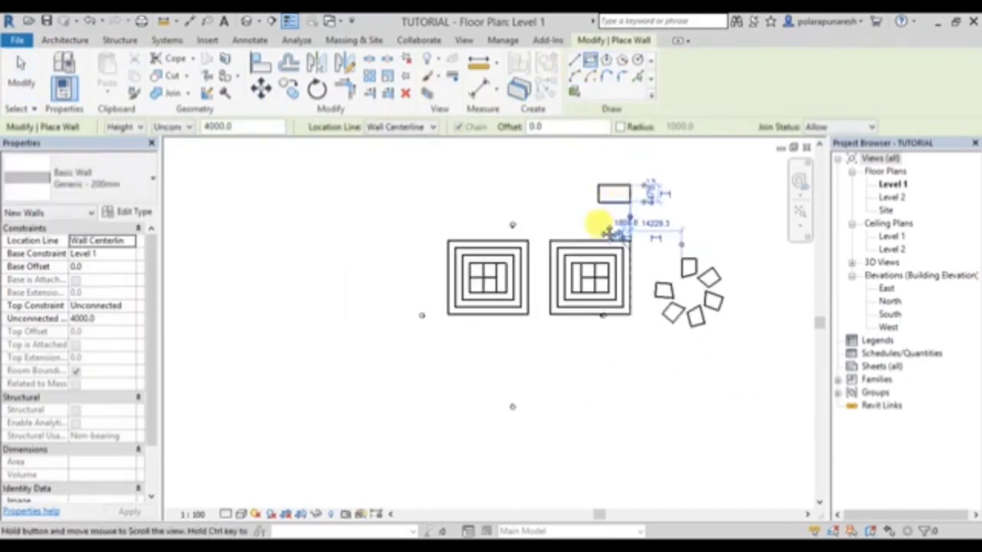
pyautogui.scroll(-1, 603, 220)
pyautogui.press('Escape')
pyautogui.press('Escape')
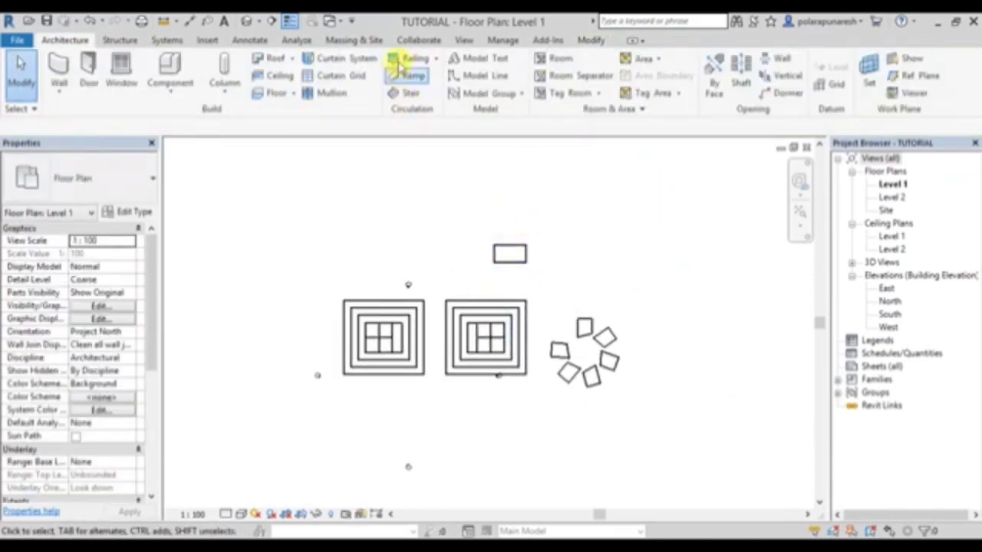
# - Window-select all four walls of the new rectangle
pyautogui.click(591, 40)
pyautogui.scroll(2, 509, 271)
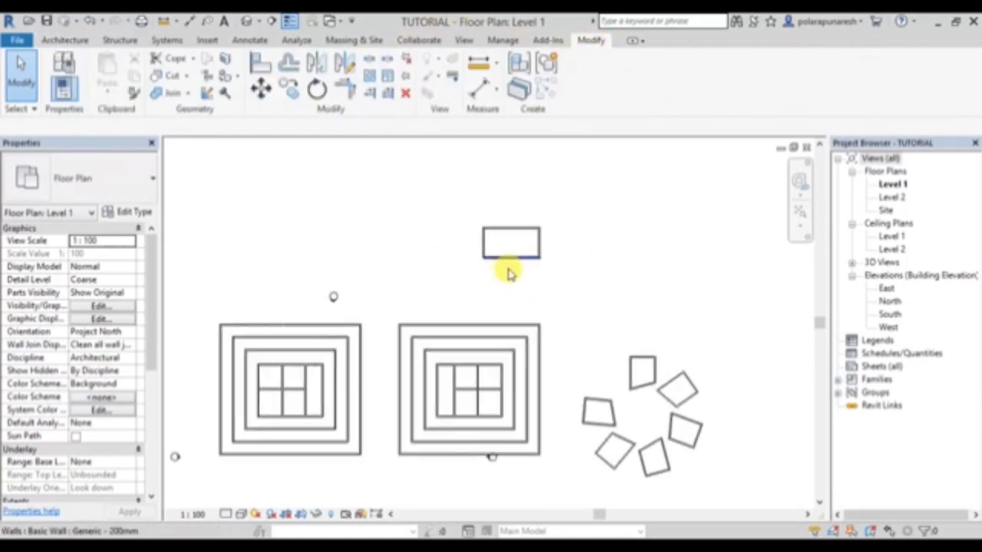
pyautogui.scroll(3, 500, 227)
pyautogui.moveTo(499, 226); pyautogui.dragTo(491, 245, button='middle')
pyautogui.moveTo(427, 186); pyautogui.dragTo(627, 339)
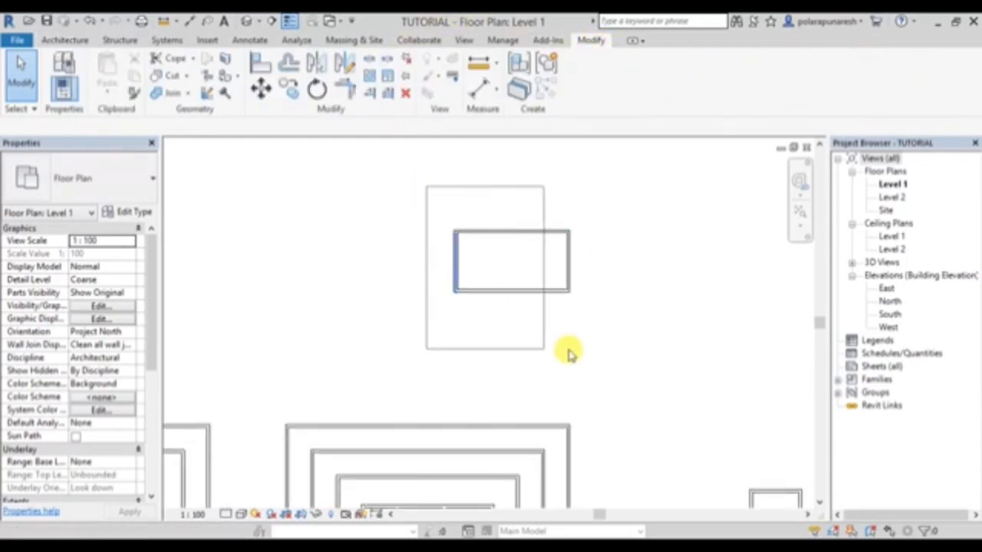
# - Graphically scale the four walls from the corner origin, entering a 4000 reference length
pyautogui.click(386, 77)
pyautogui.scroll(1, 414, 219)
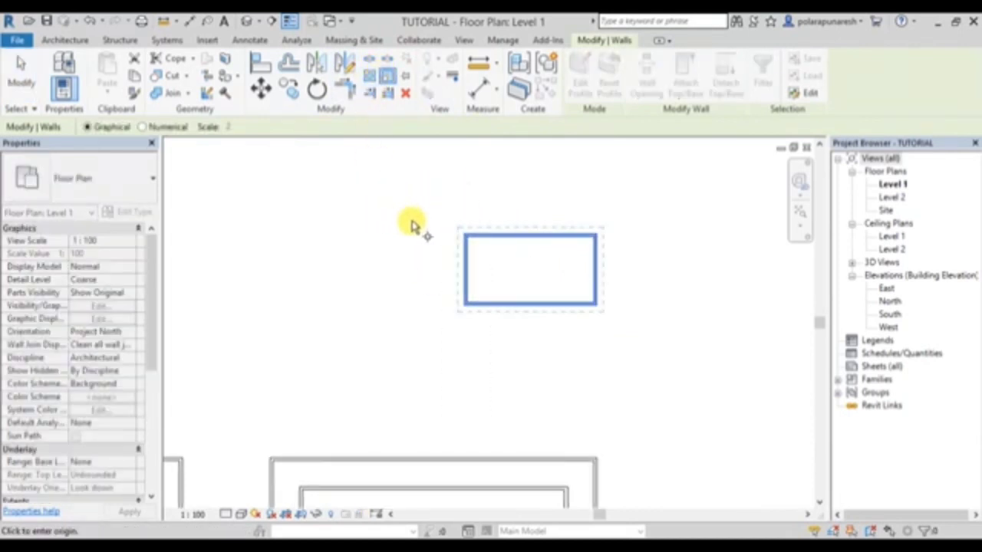
pyautogui.scroll(2, 476, 238)
pyautogui.scroll(2, 499, 241)
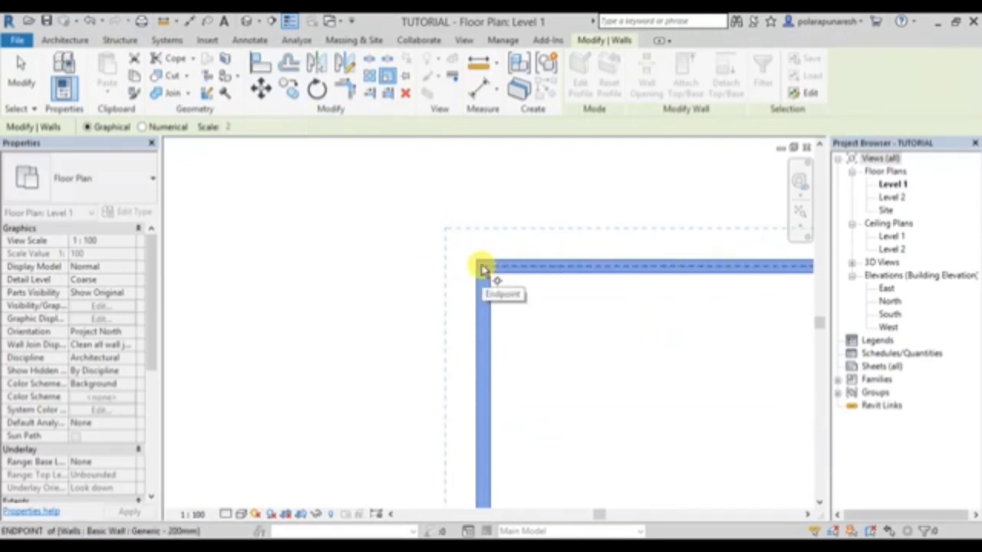
pyautogui.click(483, 268)
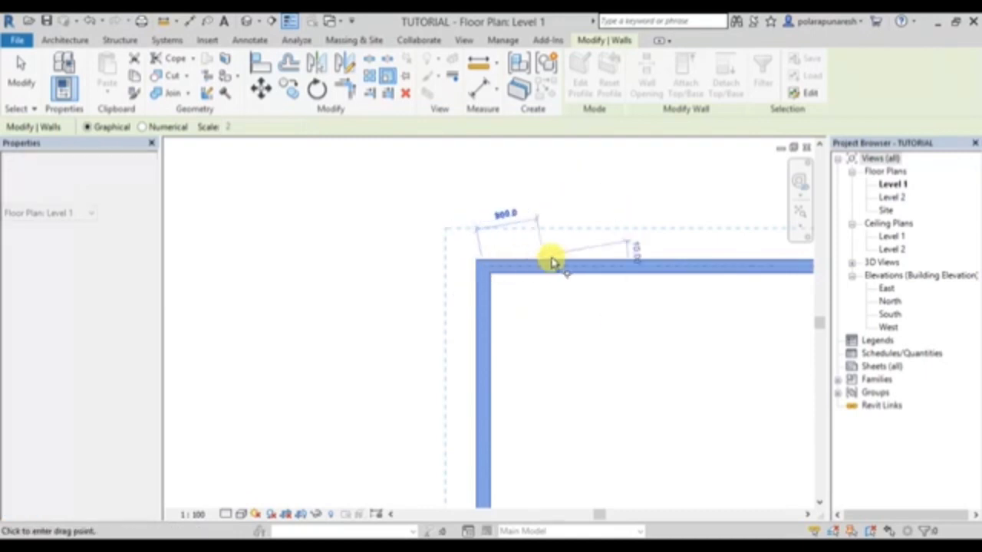
pyautogui.click(552, 259)
pyautogui.scroll(-2, 329, 281)
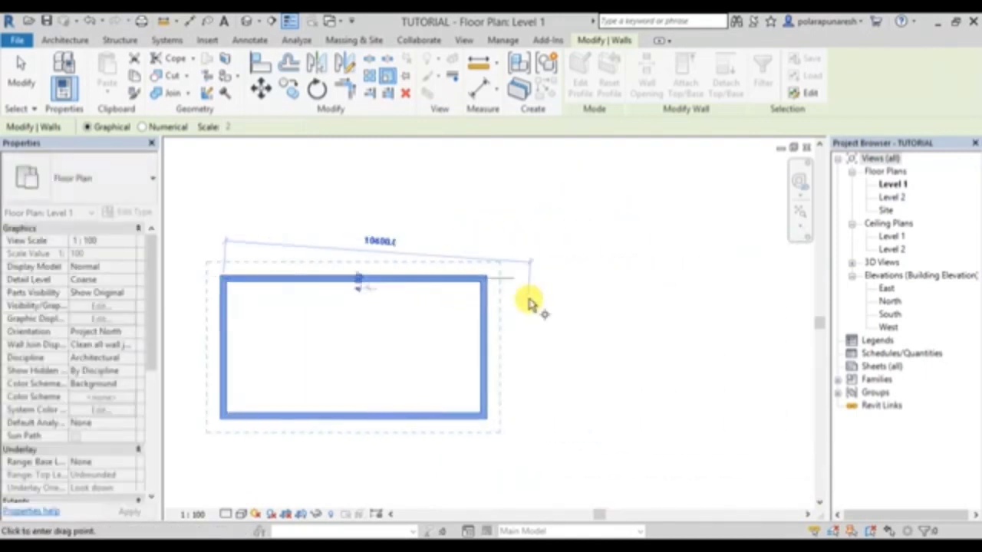
pyautogui.scroll(2, 583, 283)
pyautogui.scroll(4, 537, 272)
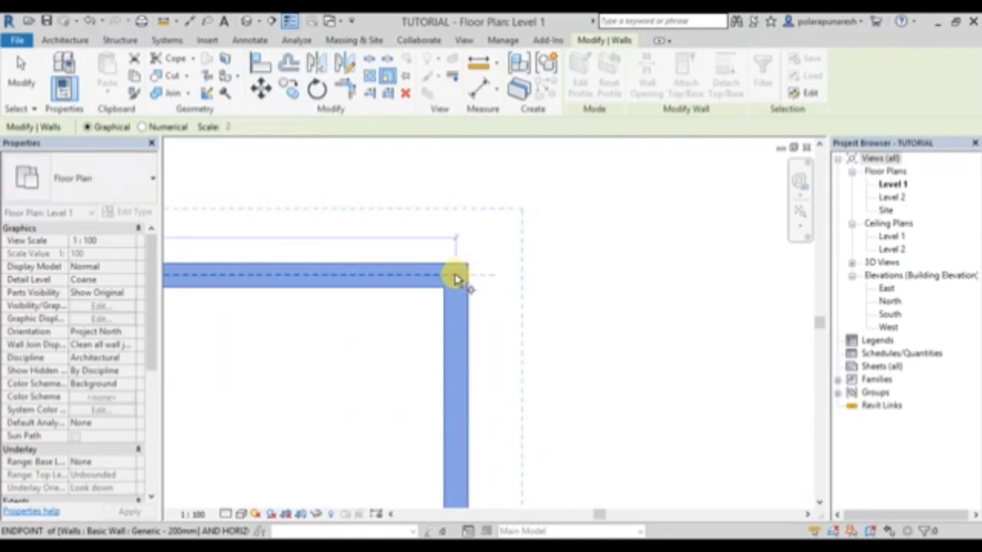
pyautogui.scroll(-3, 455, 277)
pyautogui.scroll(-2, 453, 274)
pyautogui.moveTo(454, 273); pyautogui.dragTo(572, 282, button='middle')
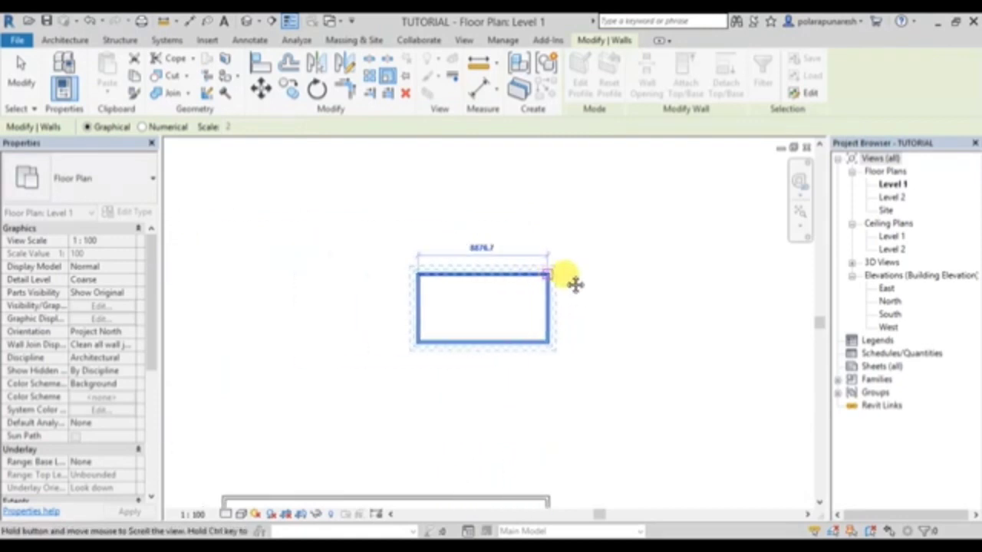
pyautogui.scroll(3, 526, 263)
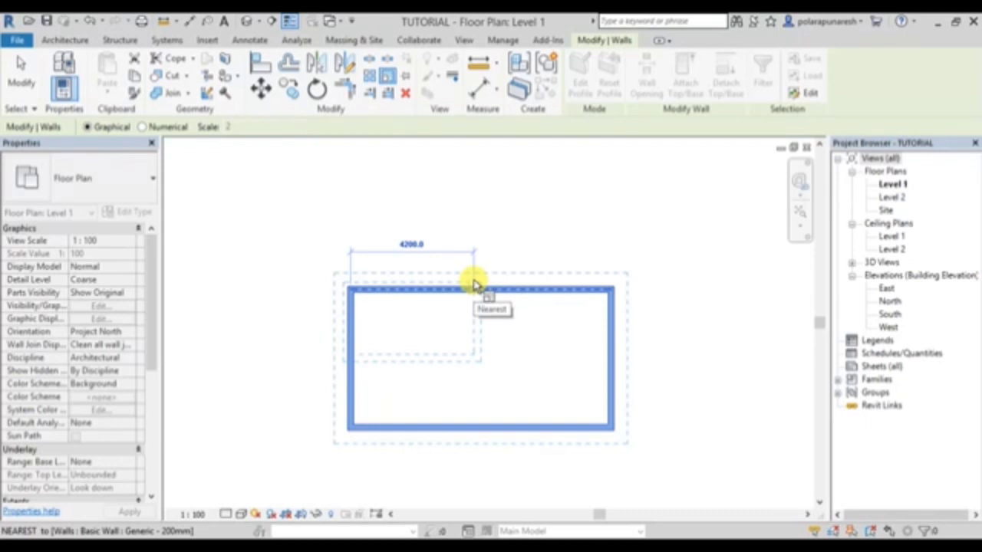
pyautogui.write('40')
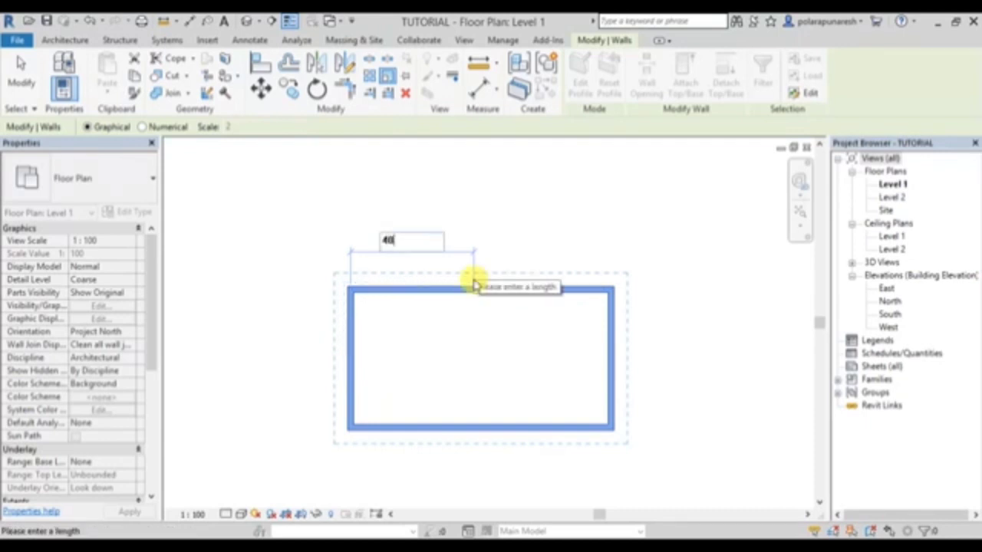
pyautogui.write('00')
# - Commit the 4000 length, then window-select all four rectangle walls
pyautogui.press('Return')
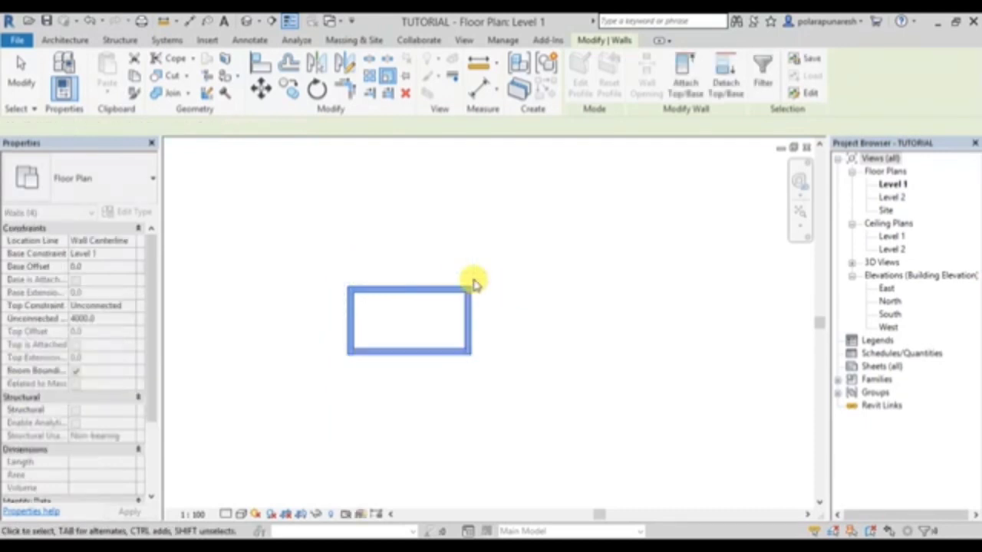
pyautogui.scroll(2, 412, 374)
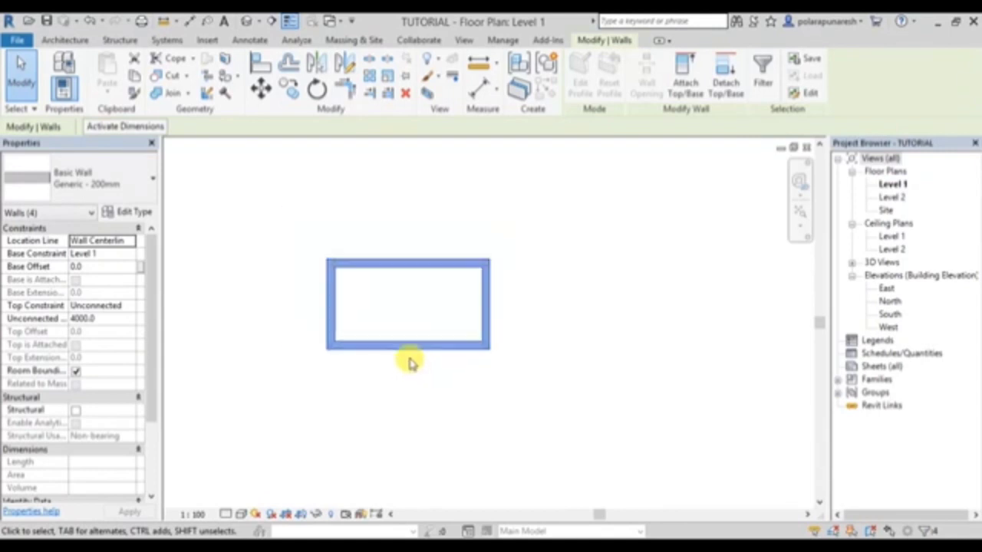
pyautogui.scroll(2, 410, 361)
pyautogui.click(433, 213)
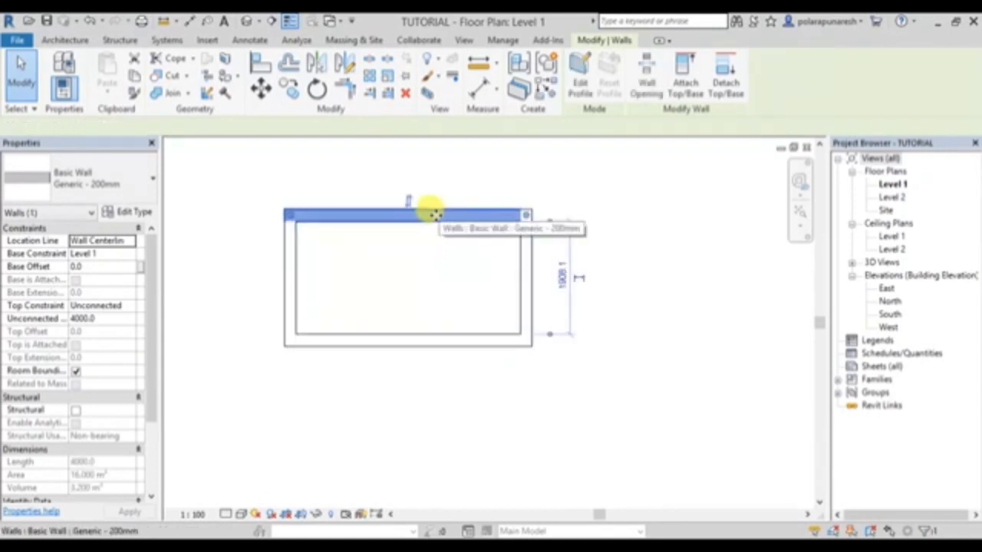
pyautogui.click(530, 164)
pyautogui.moveTo(238, 195); pyautogui.dragTo(576, 357)
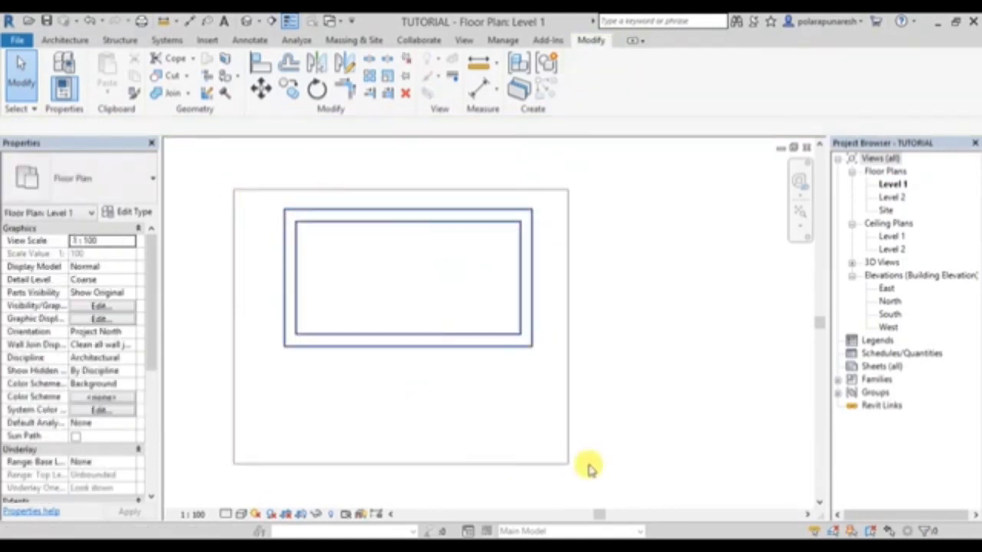
# - Scale the walls from the top-left corner, top-right reference, to a 10000 length
pyautogui.click(384, 76)
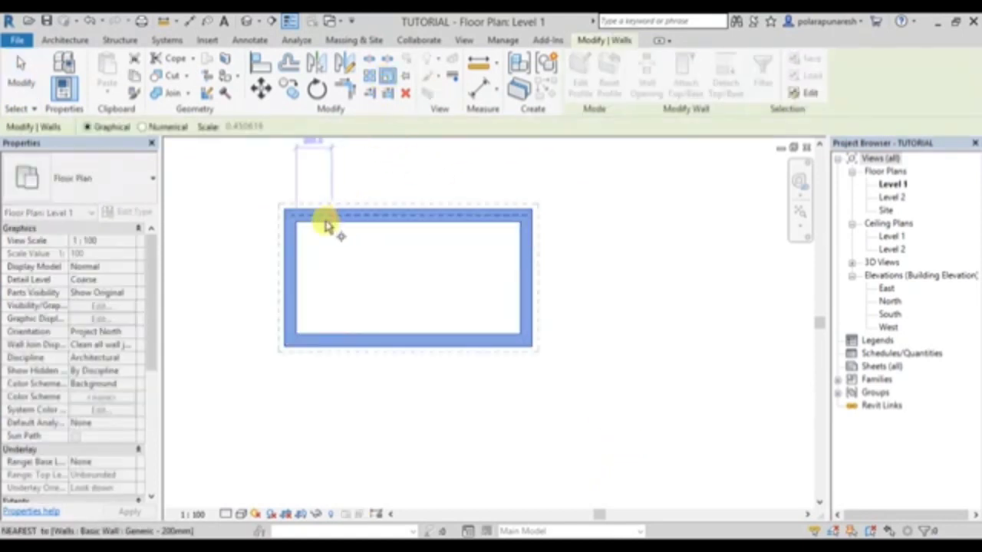
pyautogui.click(292, 213)
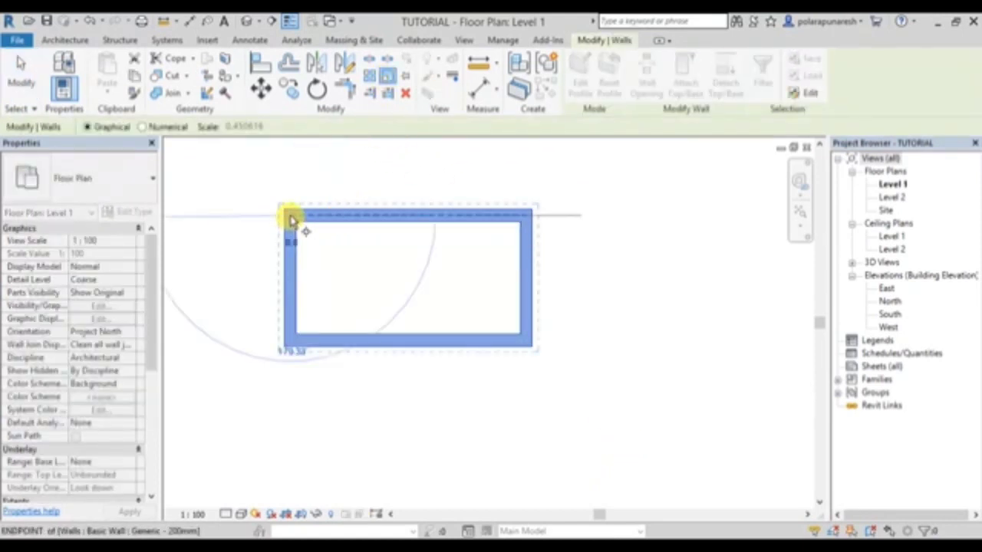
pyautogui.click(529, 216)
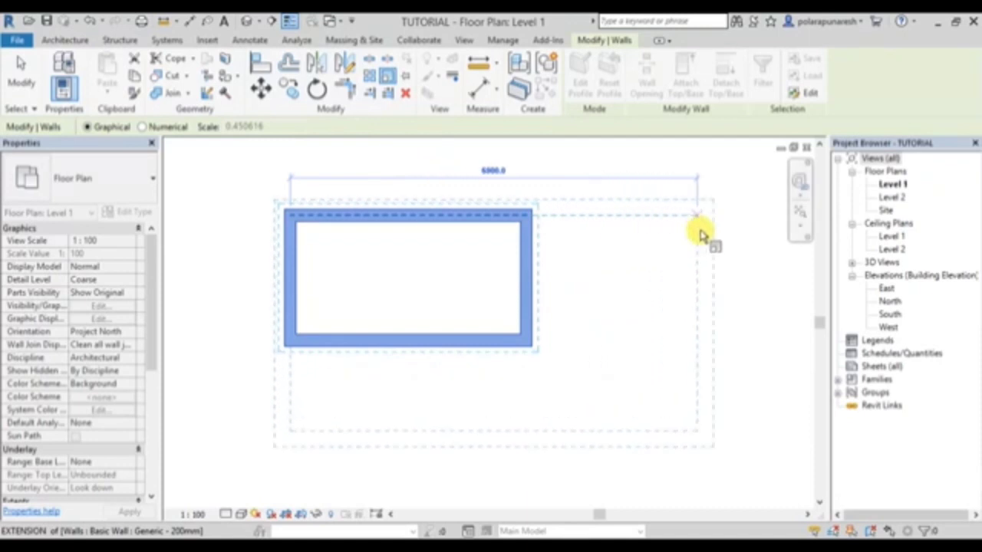
pyautogui.write('10000')
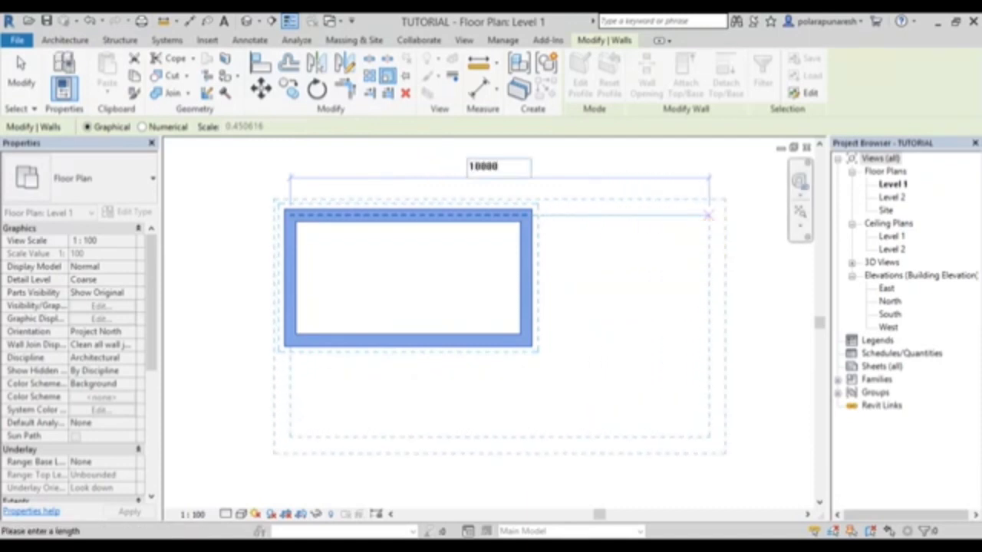
pyautogui.press('Return')
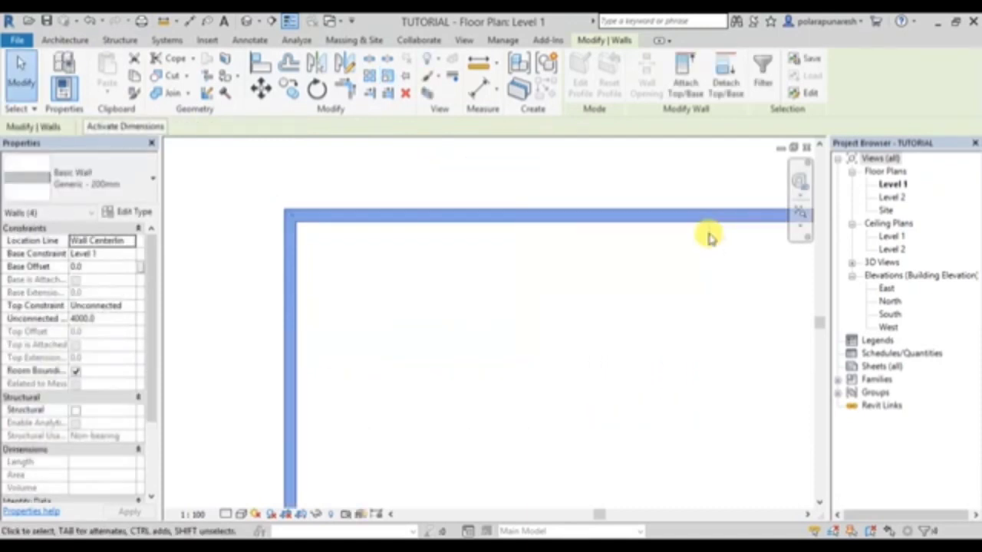
pyautogui.scroll(-5, 591, 257)
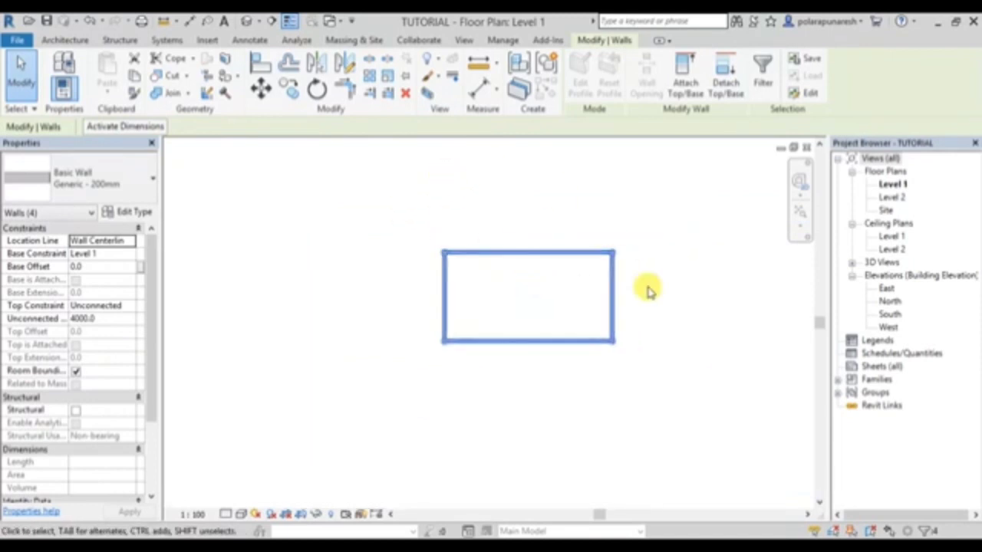
pyautogui.scroll(-1, 456, 282)
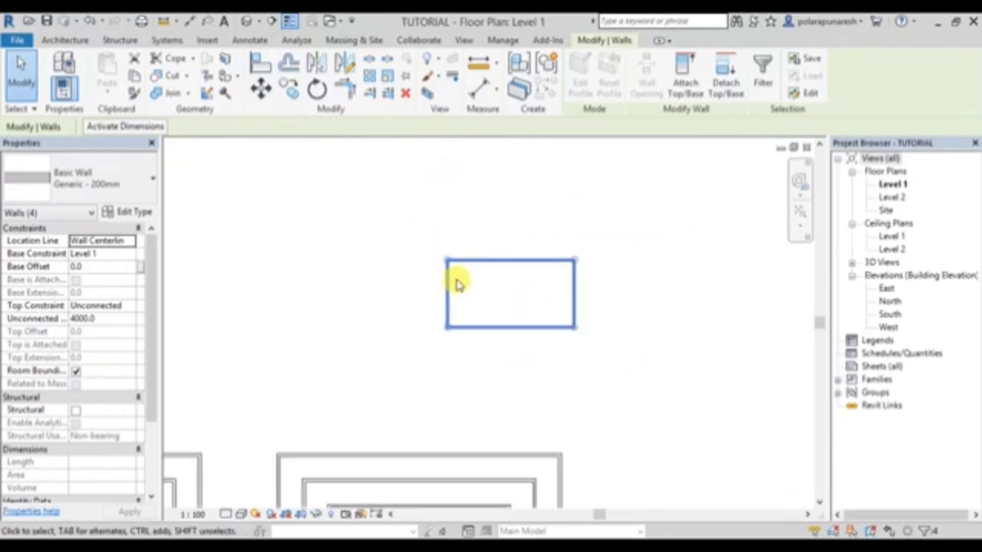
# - Window-select the rectangle's four walls and pin them
pyautogui.click(525, 206)
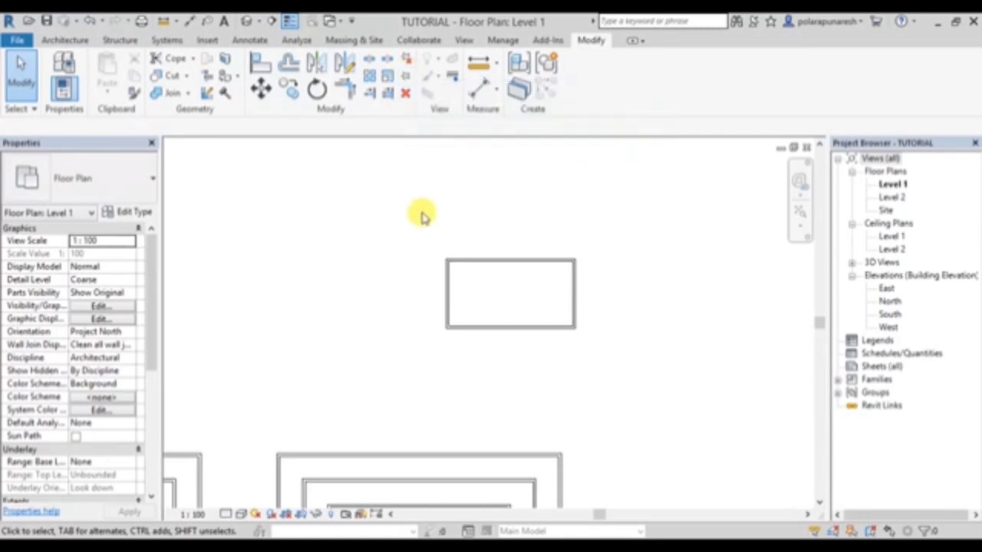
pyautogui.moveTo(421, 218); pyautogui.dragTo(631, 345)
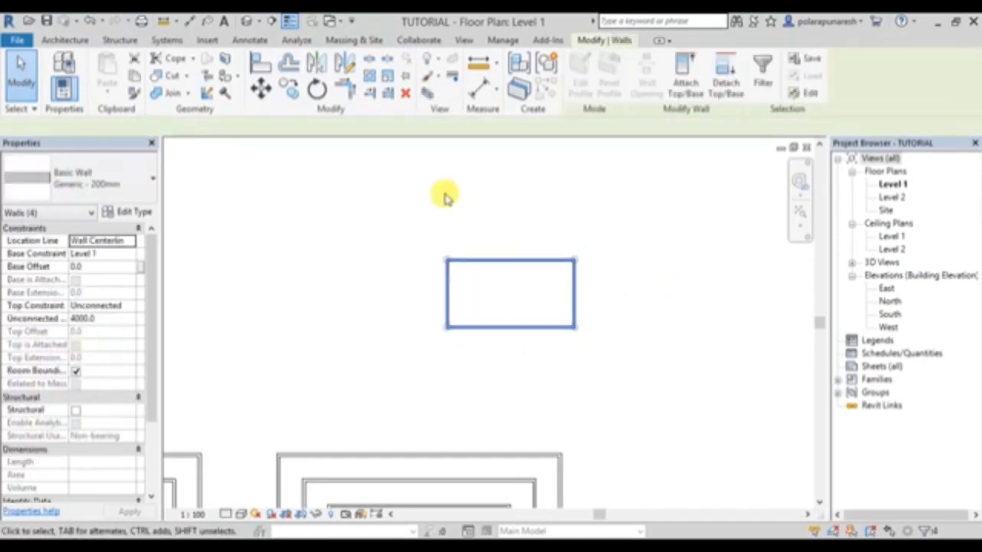
pyautogui.click(404, 80)
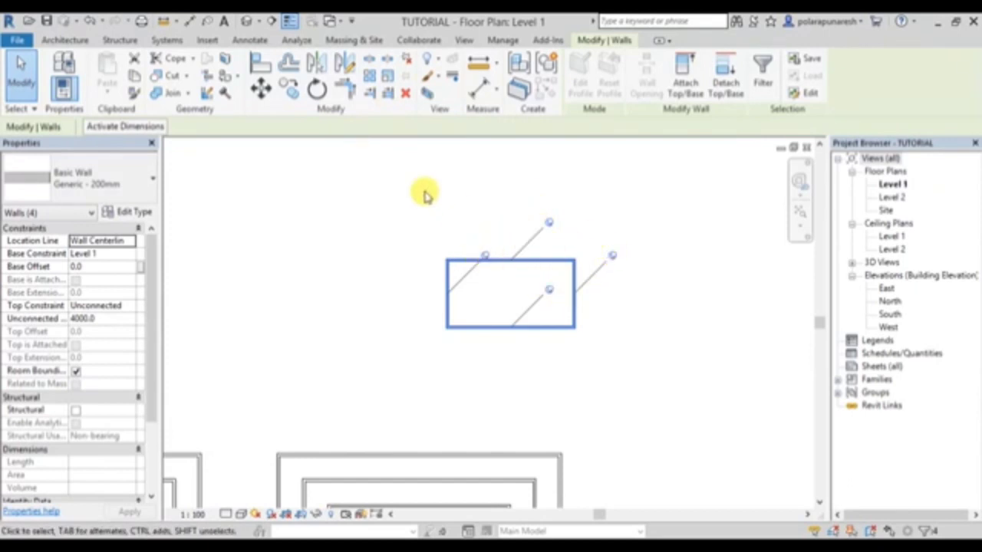
pyautogui.click(19, 73)
# - Try deleting the pinned top wall and dismiss the resulting warning
pyautogui.scroll(2, 536, 326)
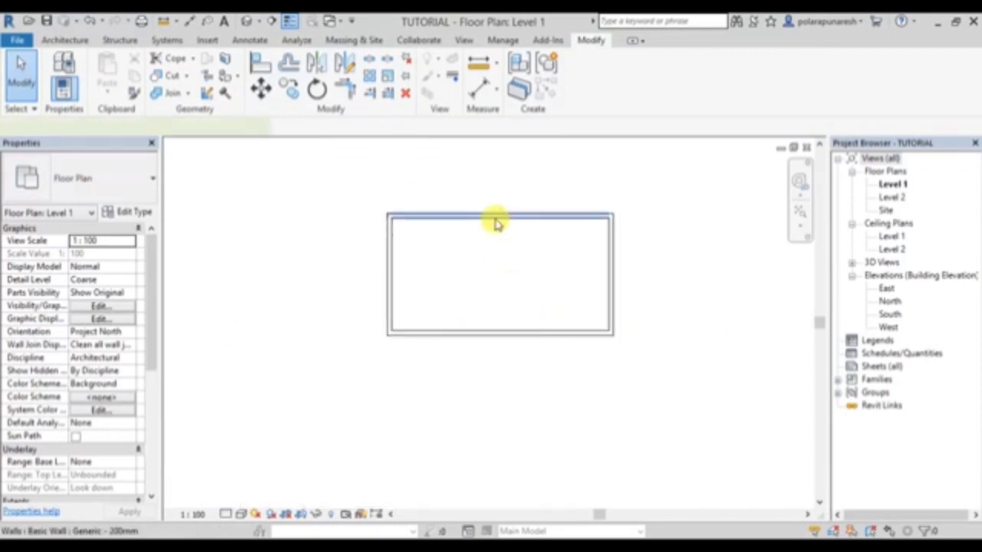
pyautogui.click(500, 219)
pyautogui.scroll(-2, 476, 300)
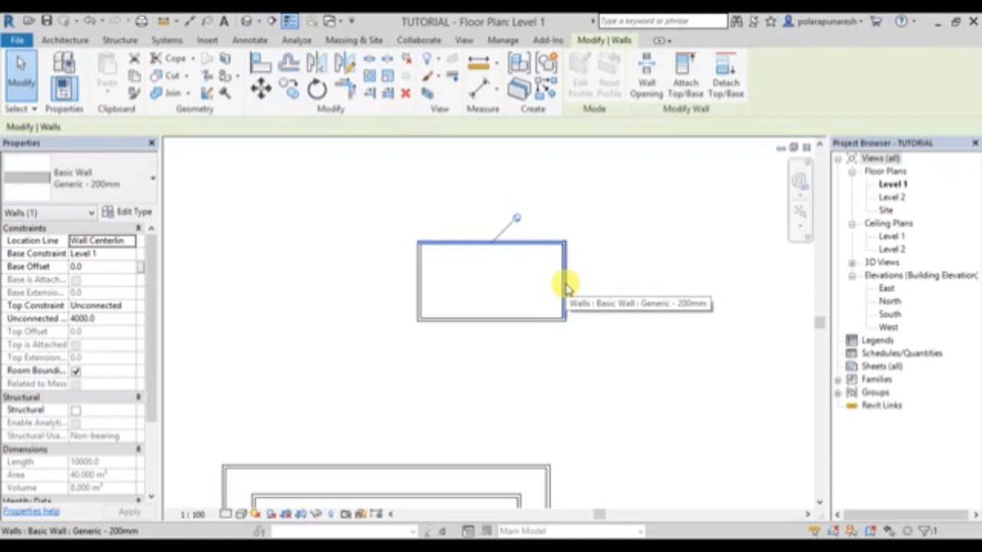
pyautogui.click(564, 289)
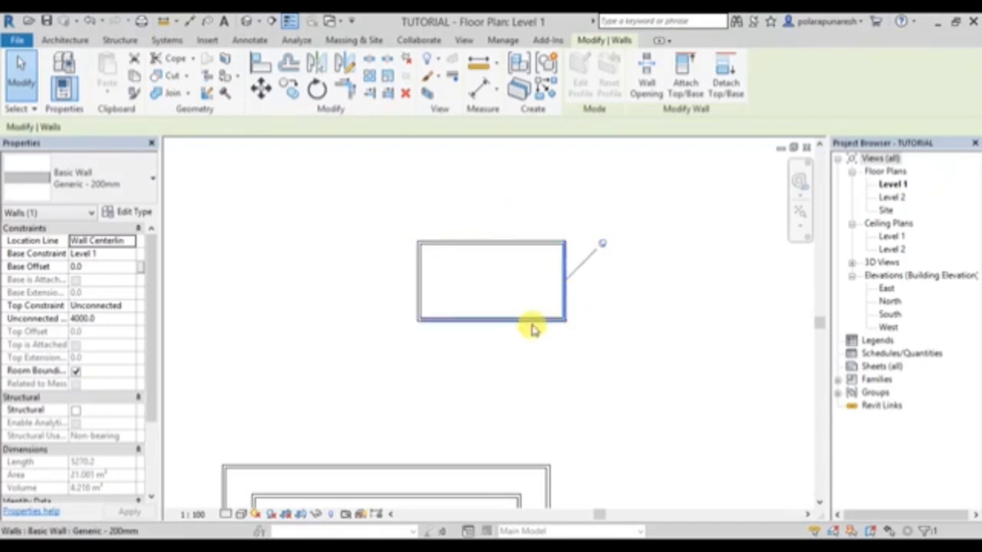
pyautogui.click(533, 322)
pyautogui.click(419, 300)
pyautogui.click(477, 246)
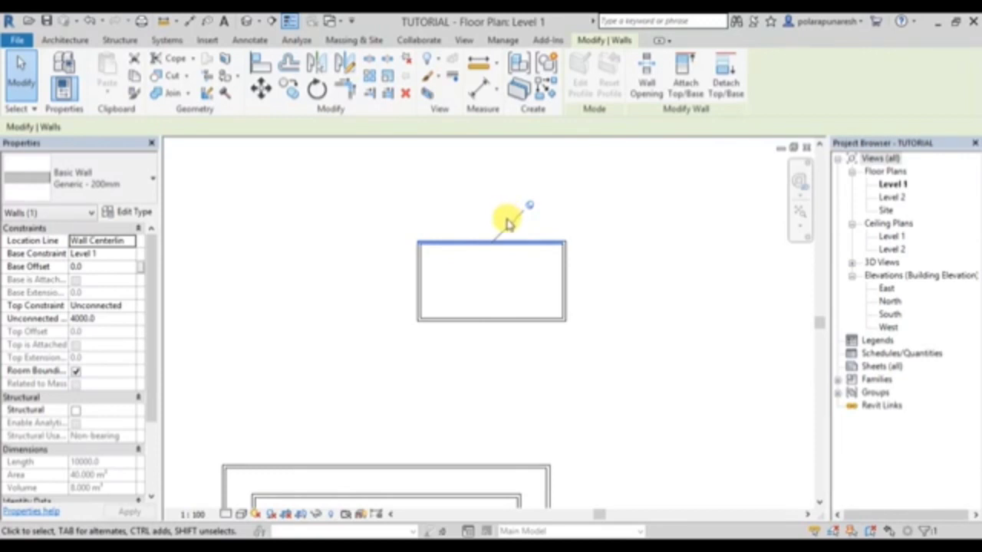
pyautogui.click(406, 98)
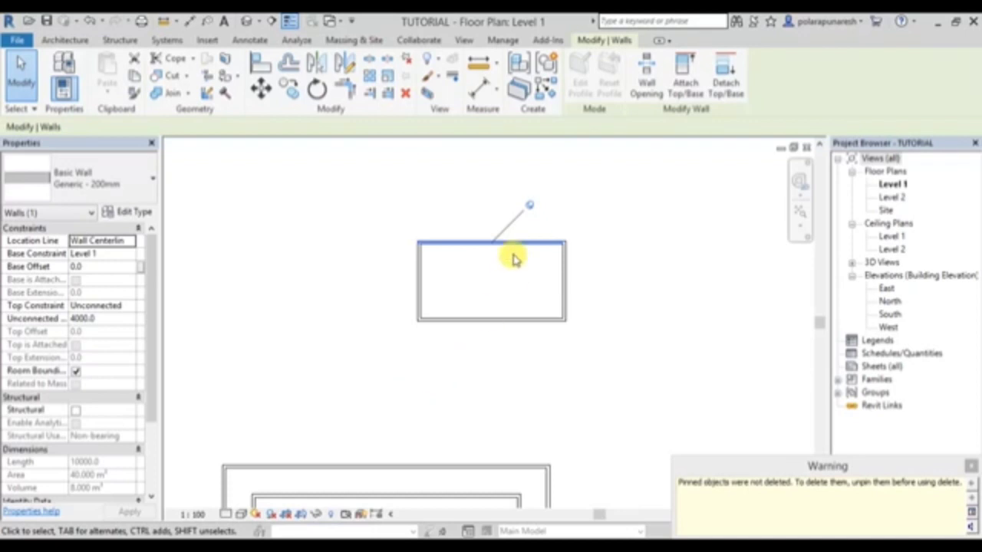
pyautogui.click(477, 190)
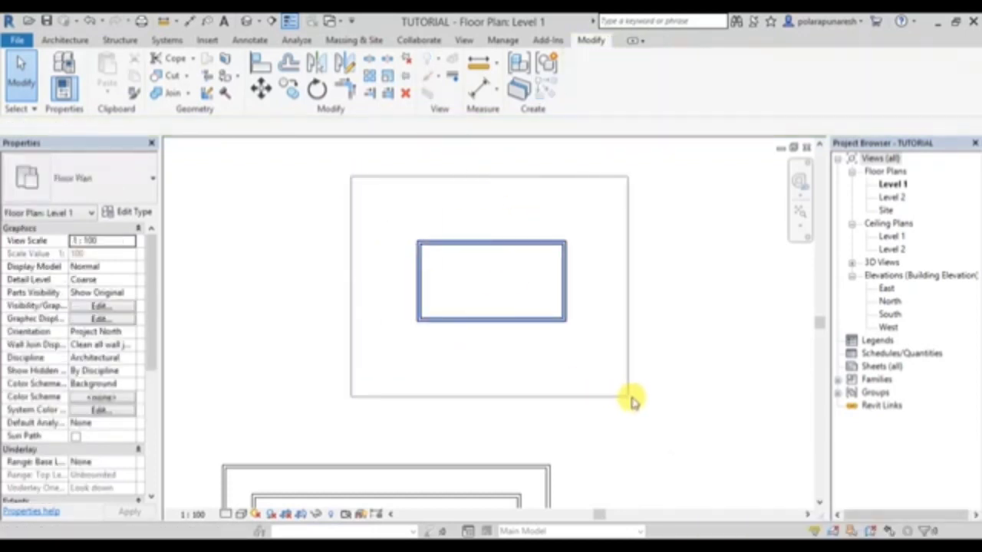
# - Unpin the rectangle's four walls and reselect the top wall
pyautogui.moveTo(355, 183); pyautogui.dragTo(631, 399)
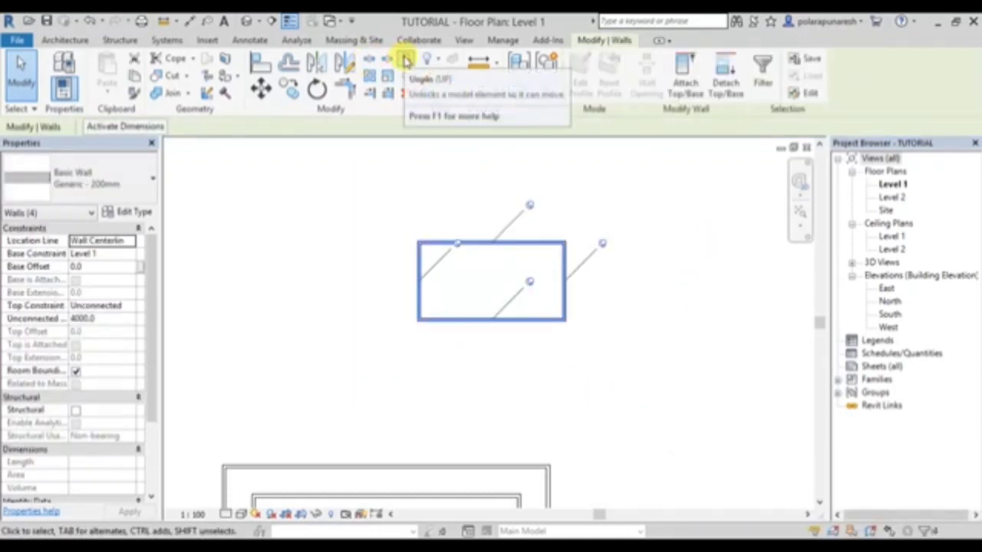
pyautogui.click(406, 60)
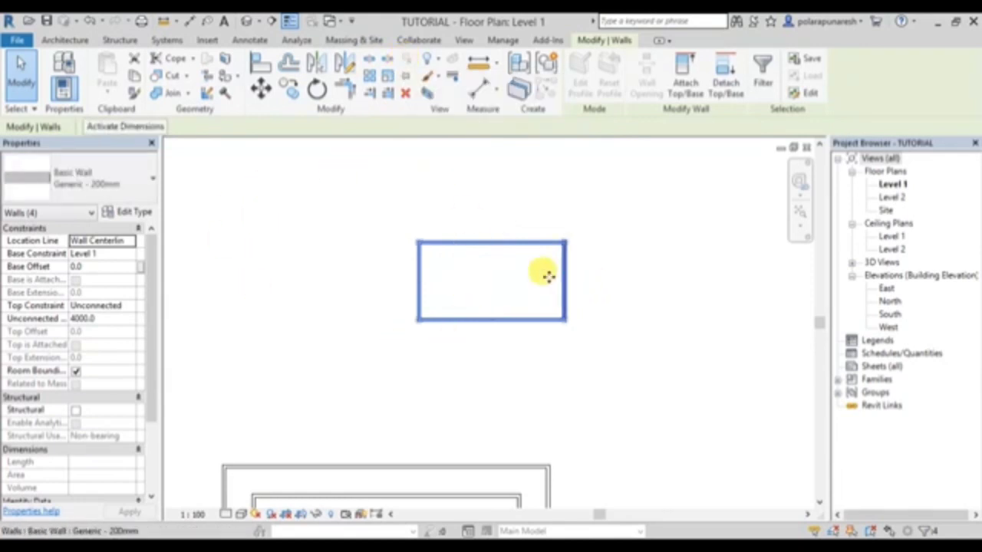
pyautogui.click(515, 244)
pyautogui.click(500, 319)
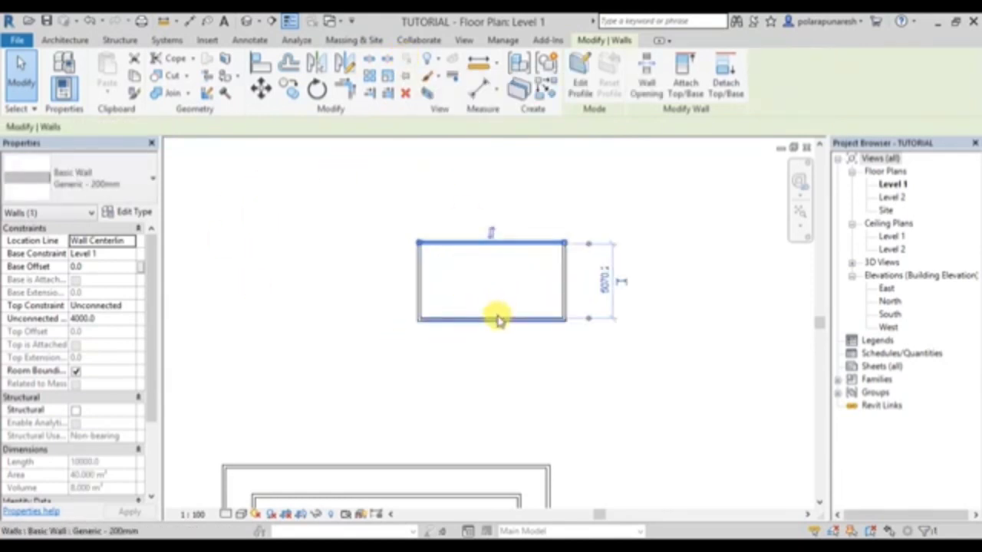
pyautogui.click(419, 268)
pyautogui.click(455, 244)
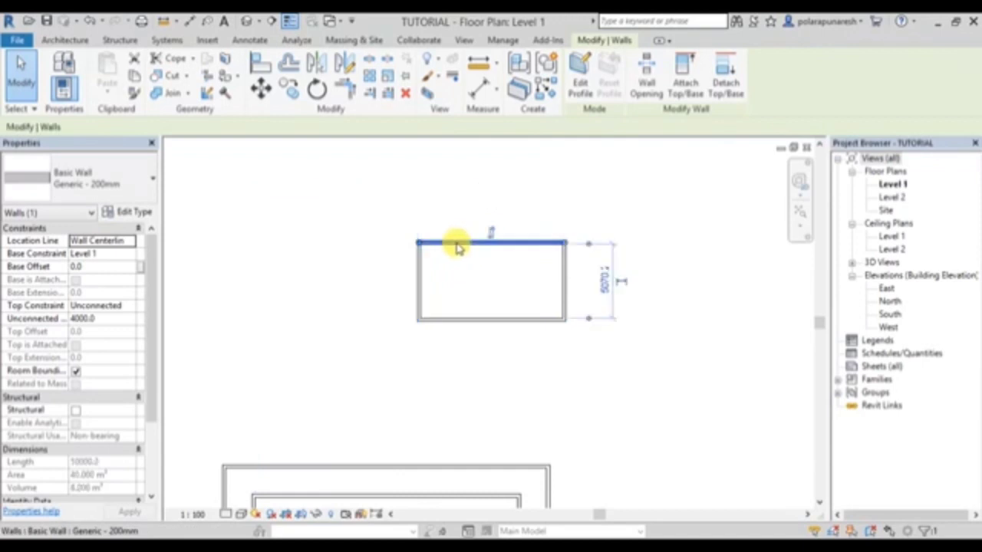
# - Delete the top, right and bottom walls, then undo with Ctrl+Z to restore them
pyautogui.click(406, 93)
pyautogui.click(565, 284)
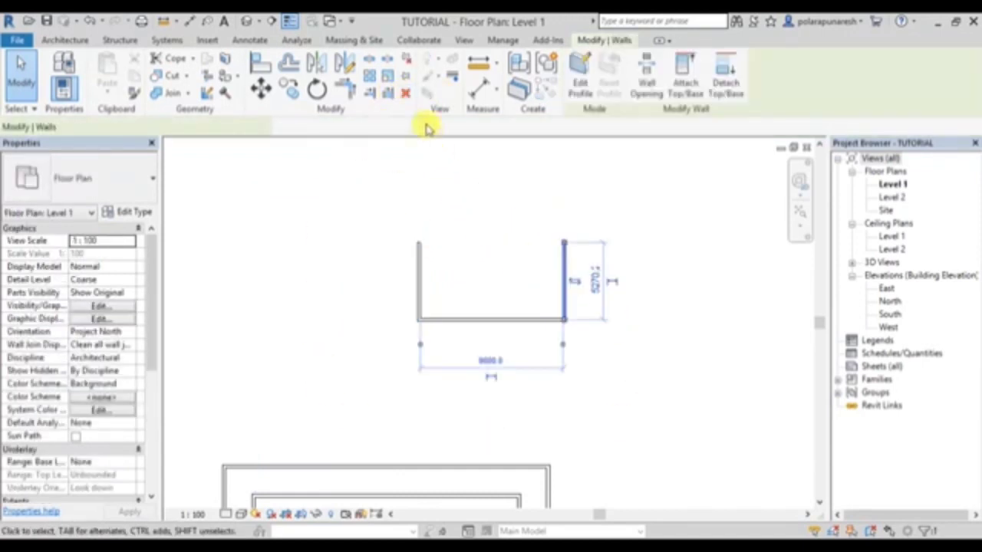
pyautogui.click(408, 93)
pyautogui.click(493, 319)
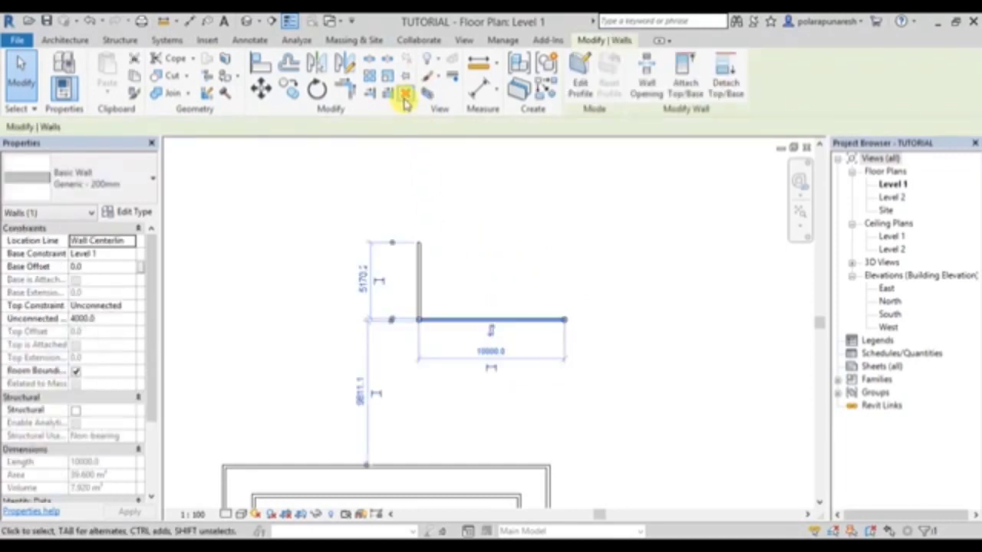
pyautogui.click(406, 92)
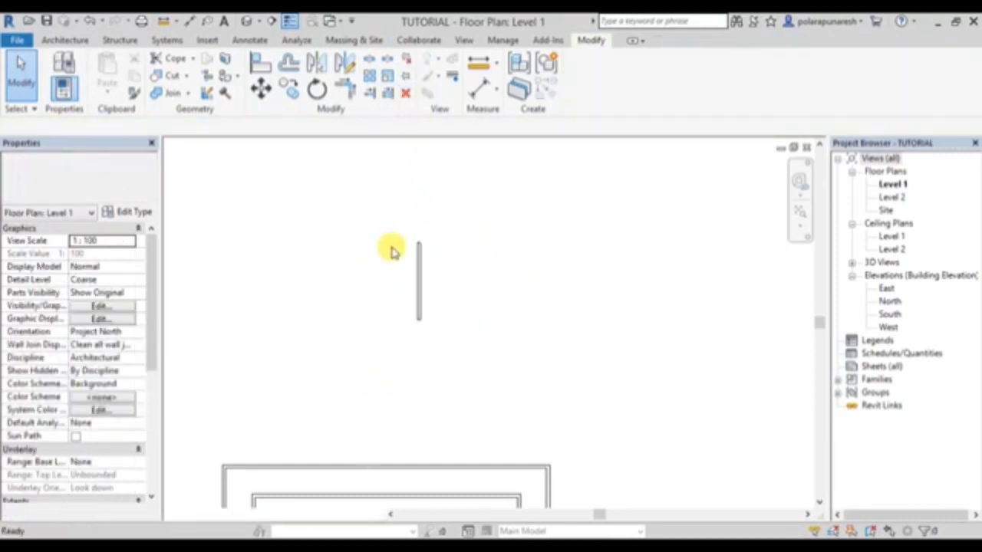
pyautogui.hotkey('ctrl', 'z')
pyautogui.hotkey('ctrl', 'z')
pyautogui.hotkey('ctrl', 'z')
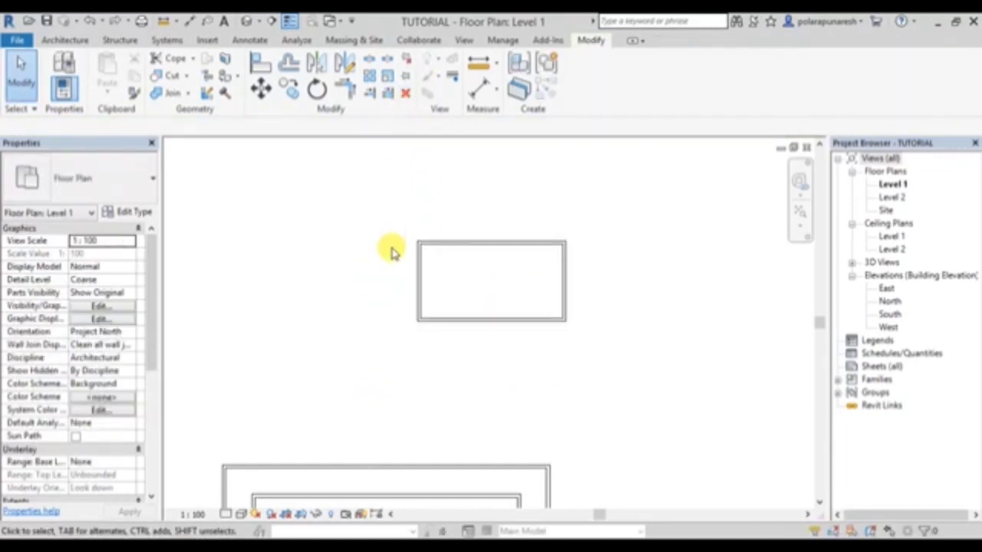